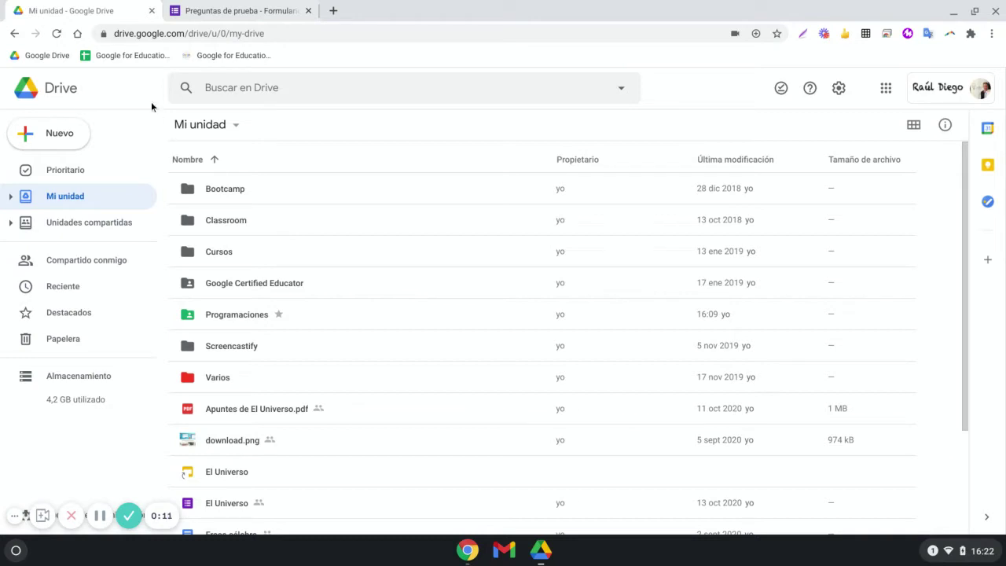
- Create a blank Google Forms form from Google Drive
left_click(68, 130)
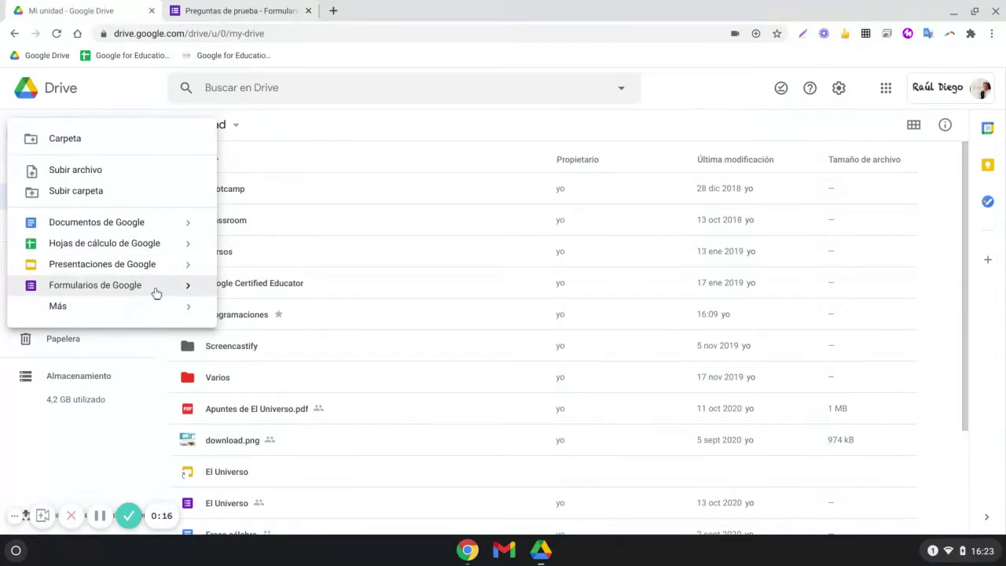
mouse_move(191, 294)
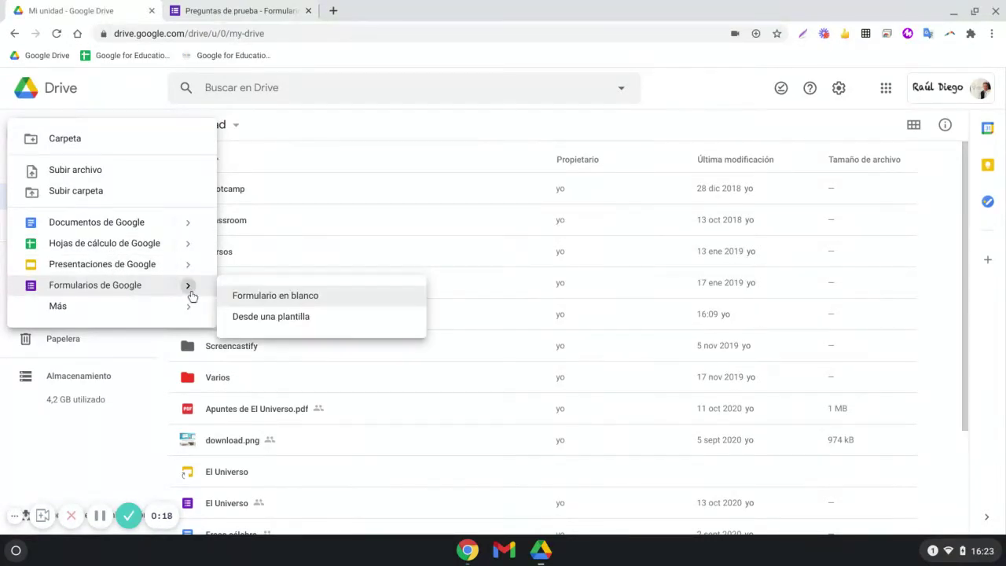
left_click(256, 297)
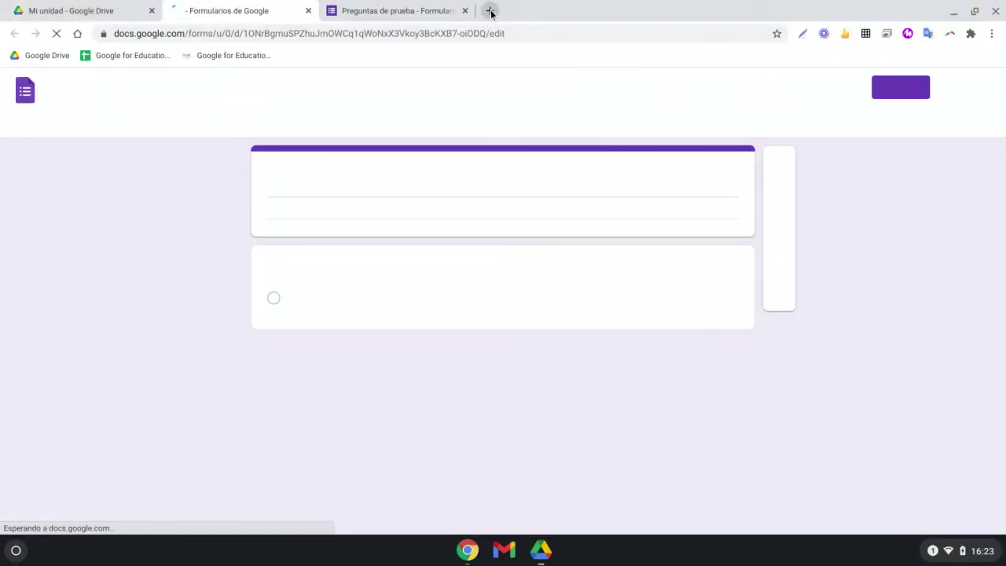
left_click(490, 10)
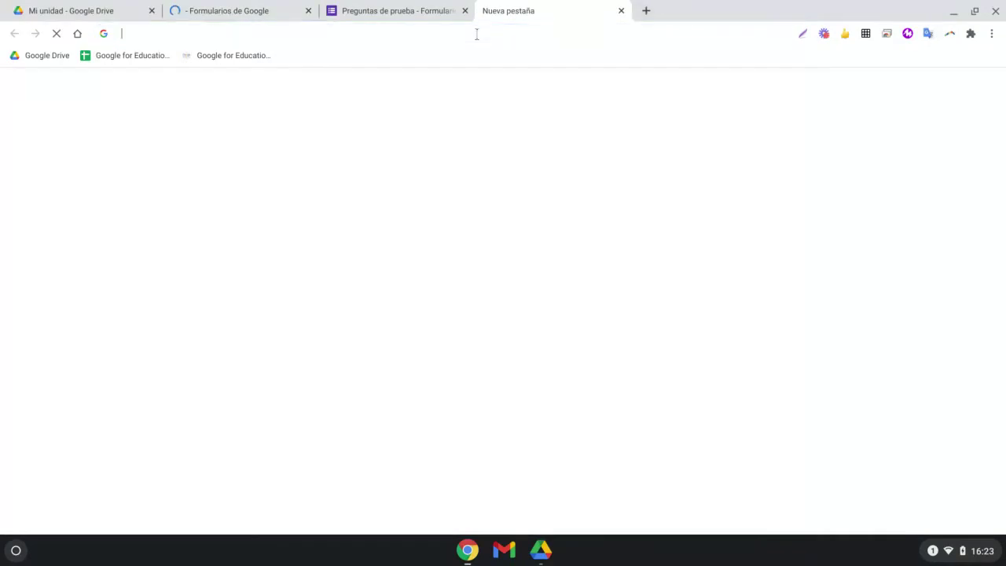
type("forms")
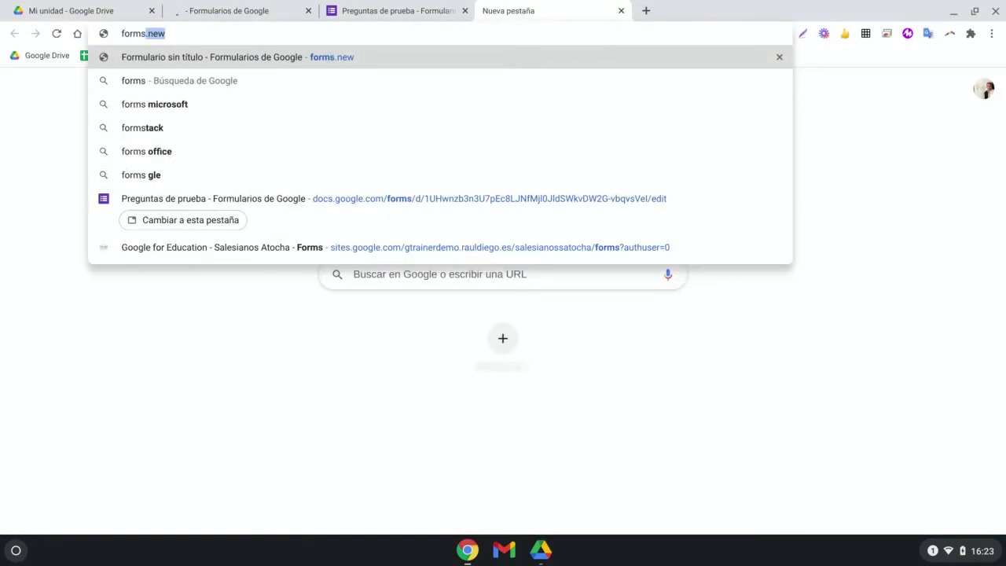
type(",ne")
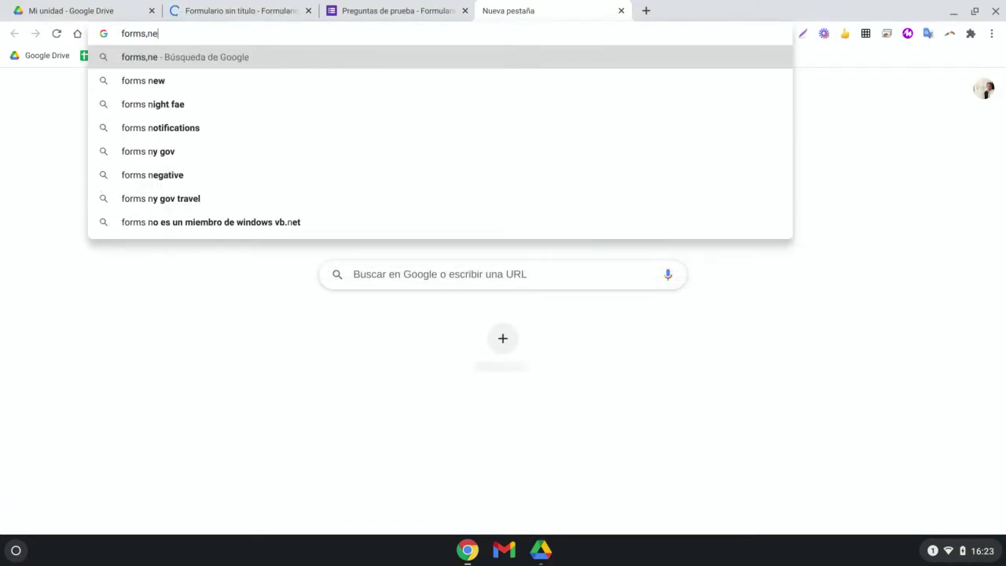
type("w")
key("Return")
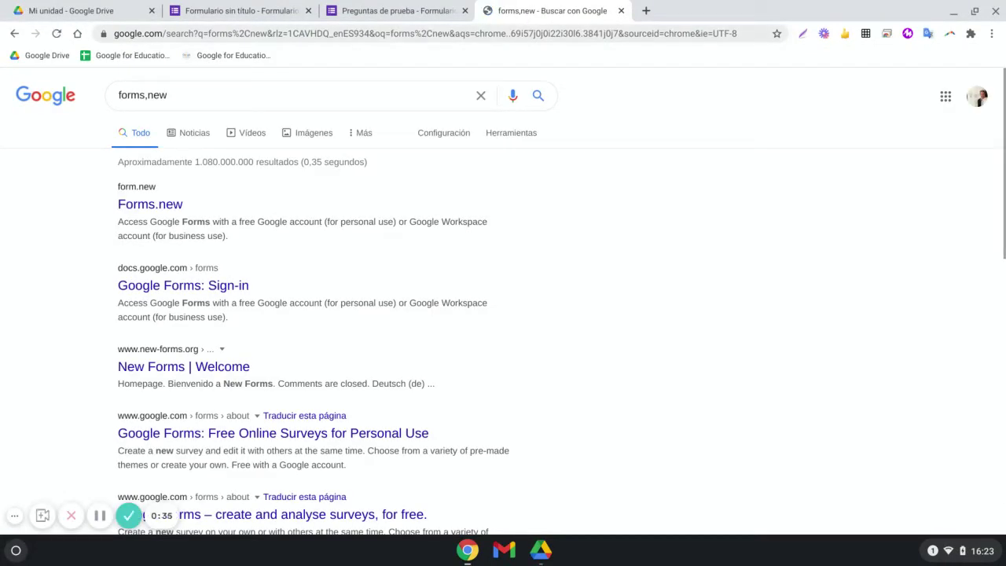
left_click(147, 94)
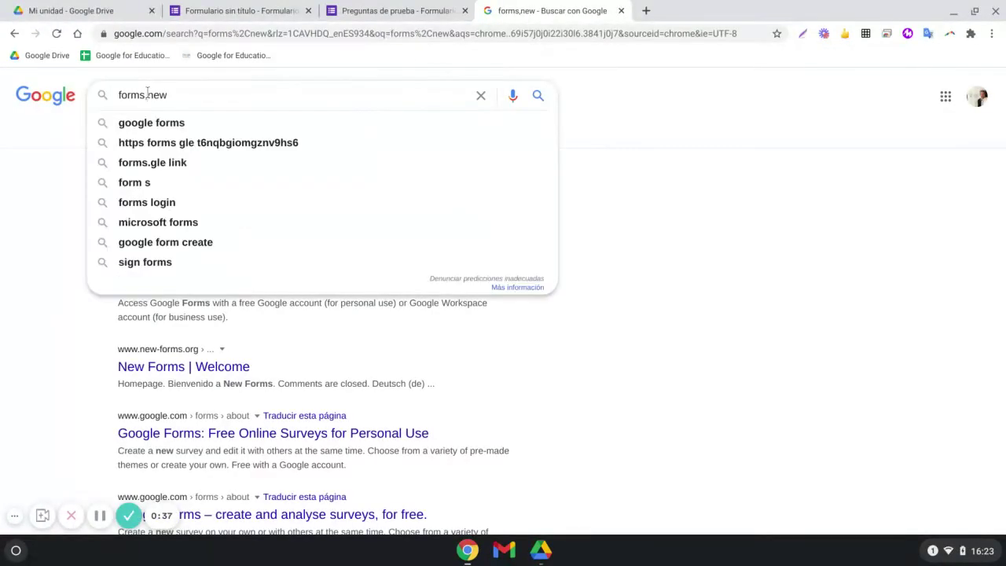
key("BackSpace")
type(".")
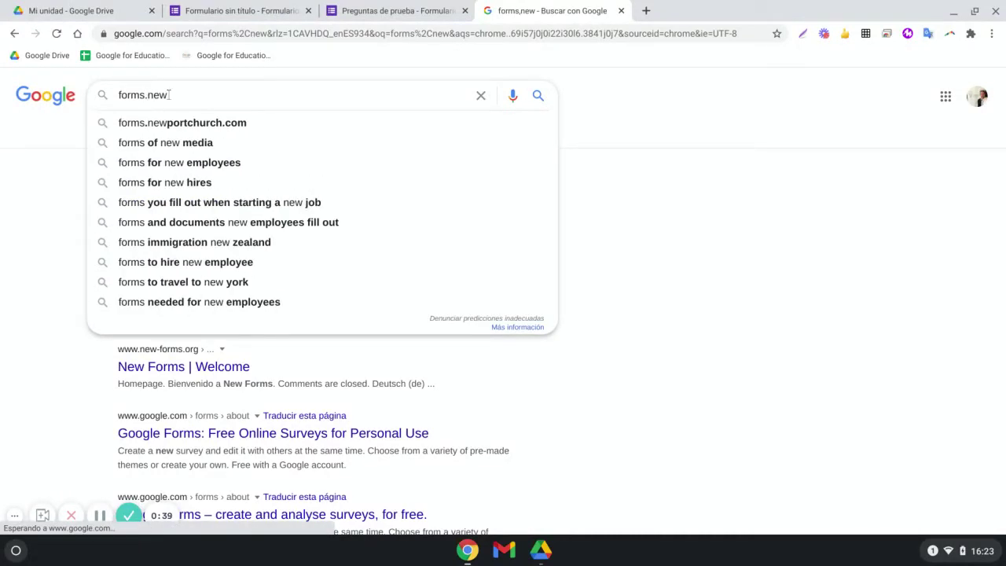
double_click(169, 95)
key("BackSpace")
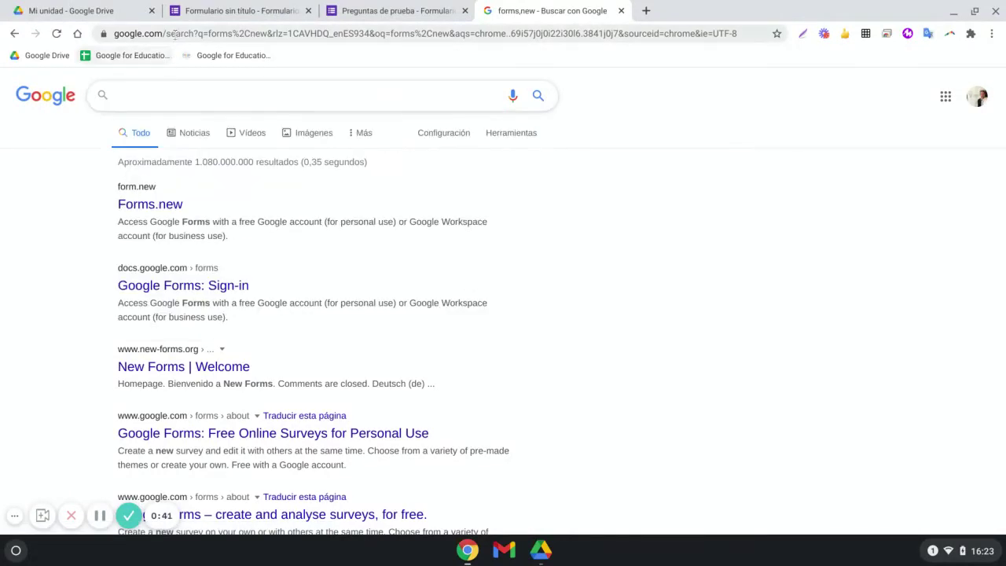
- Load the address forms.new to create a new blank form
left_click(183, 32)
type("forms.new")
key("Return")
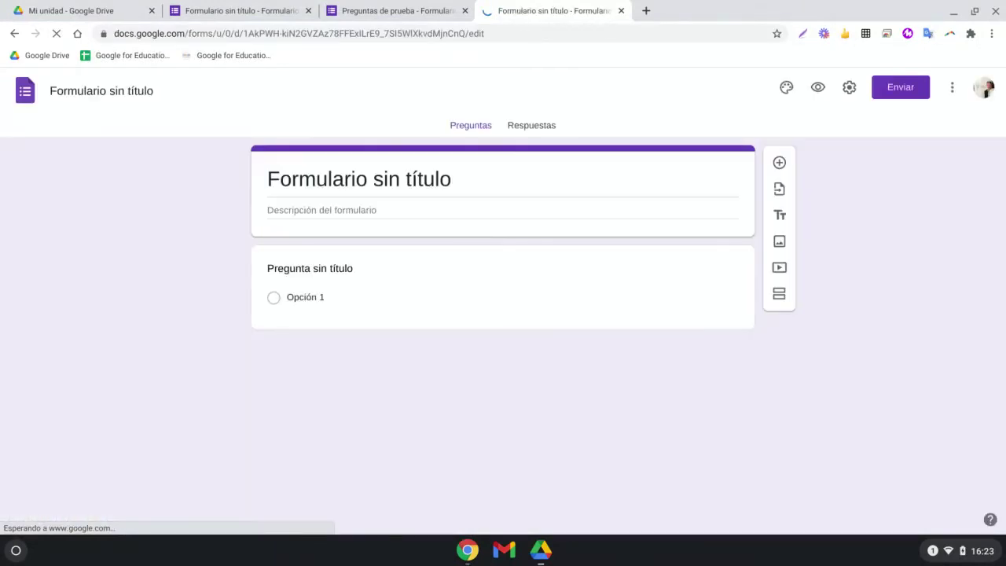
- Close the untitled form created from Drive and return to the form created with forms.new
left_click(295, 11)
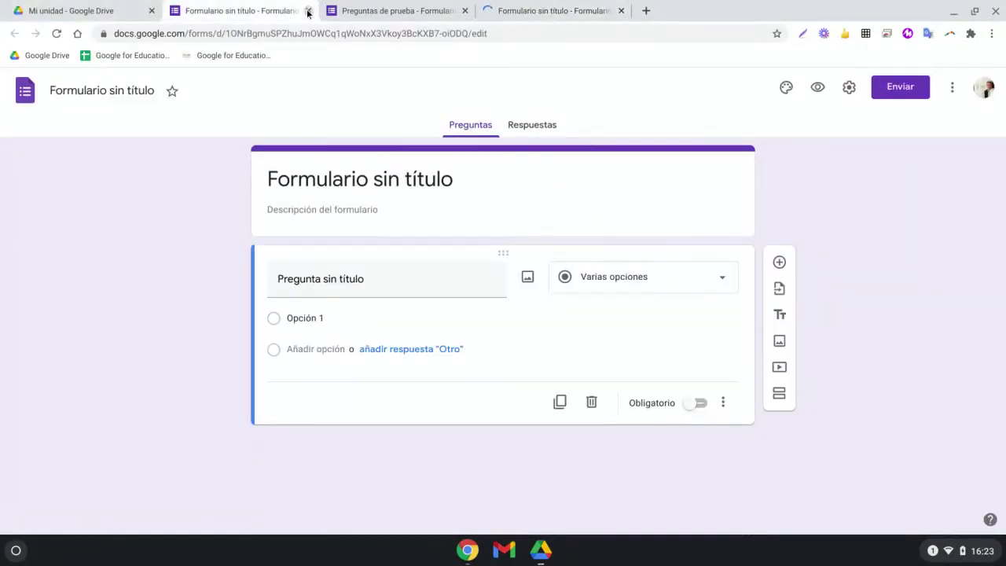
left_click(308, 10)
left_click(401, 13)
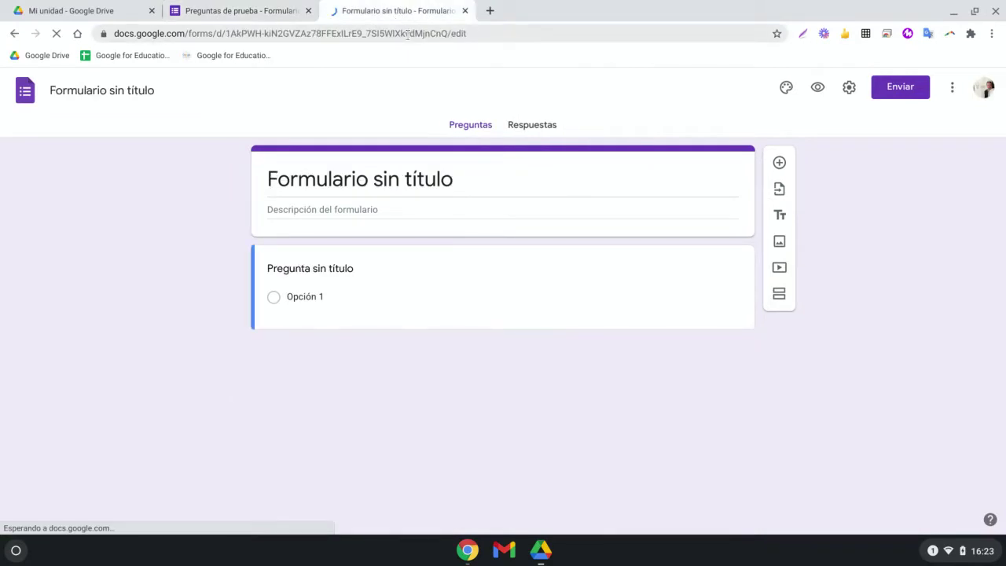
- Title the form "Descubrimiento de América" and give the form file the same name
left_click(334, 180)
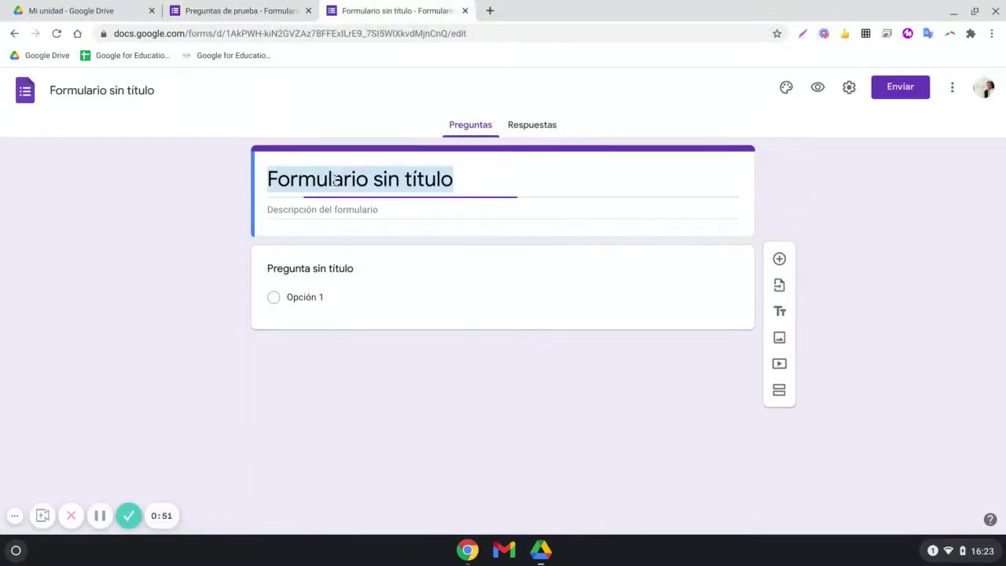
type("D")
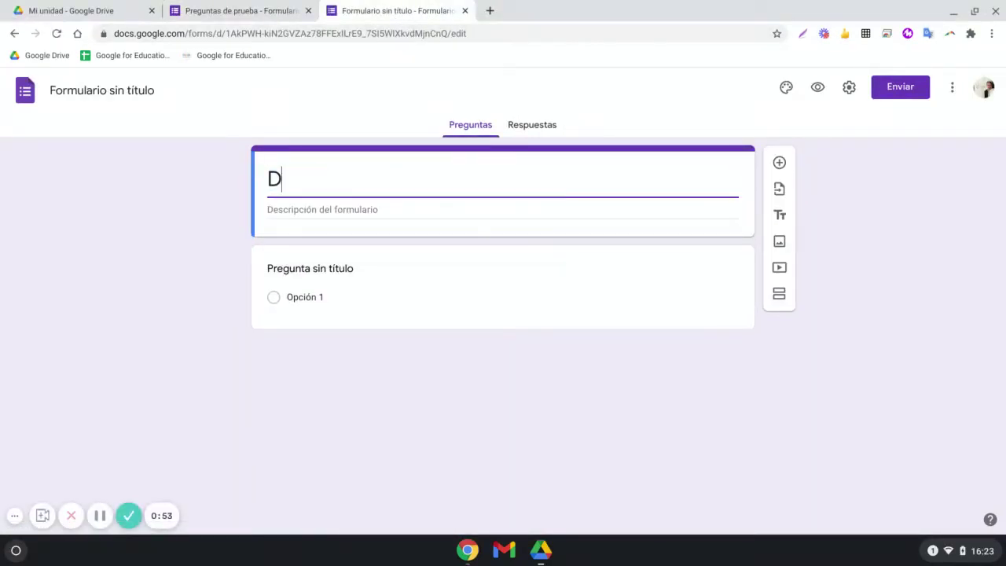
type("escubirmiento")
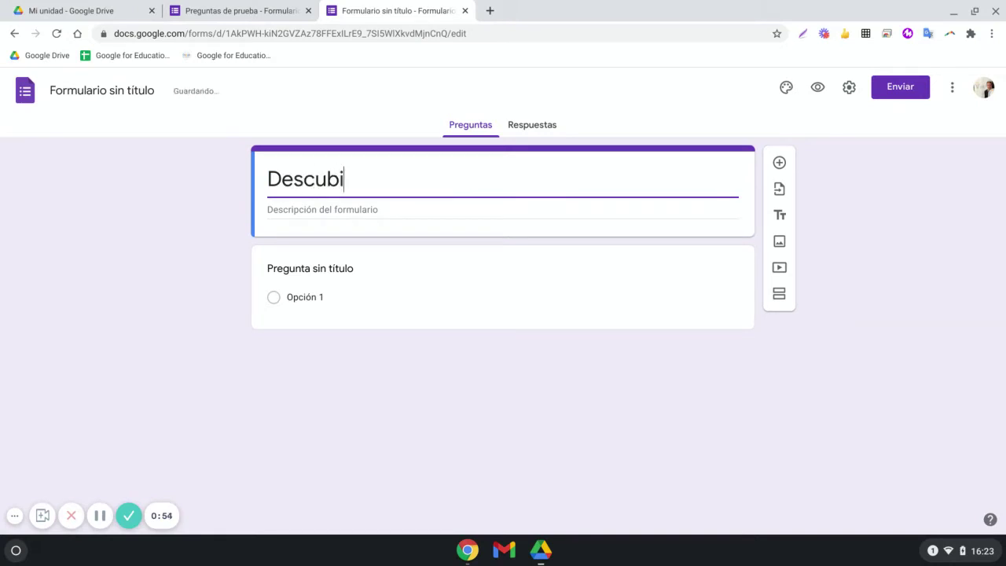
key("BackSpace")
key("BackSpace")
key("BackSpace")
key("BackSpace")
key("BackSpace")
key("BackSpace")
key("BackSpace")
key("BackSpace")
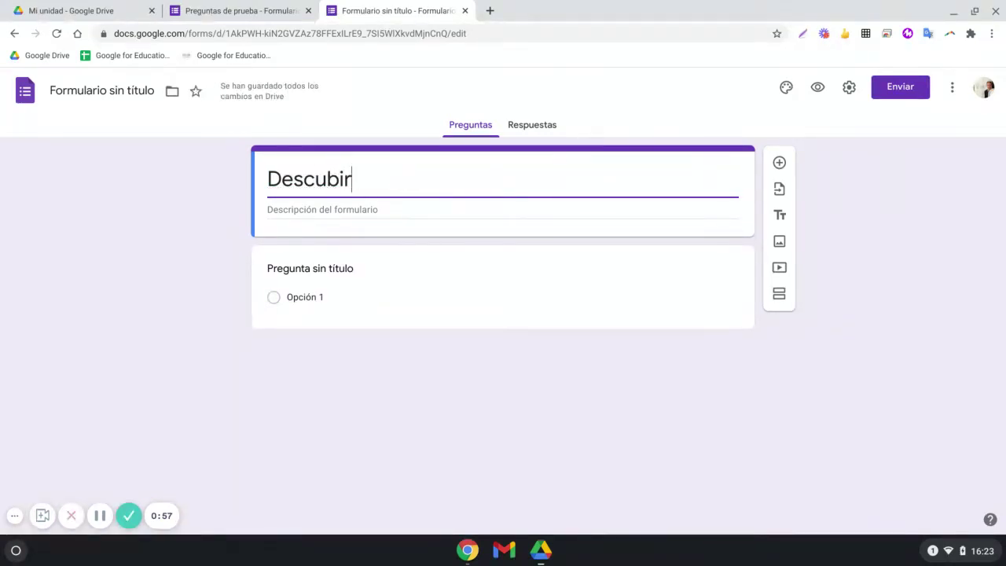
type("rimien")
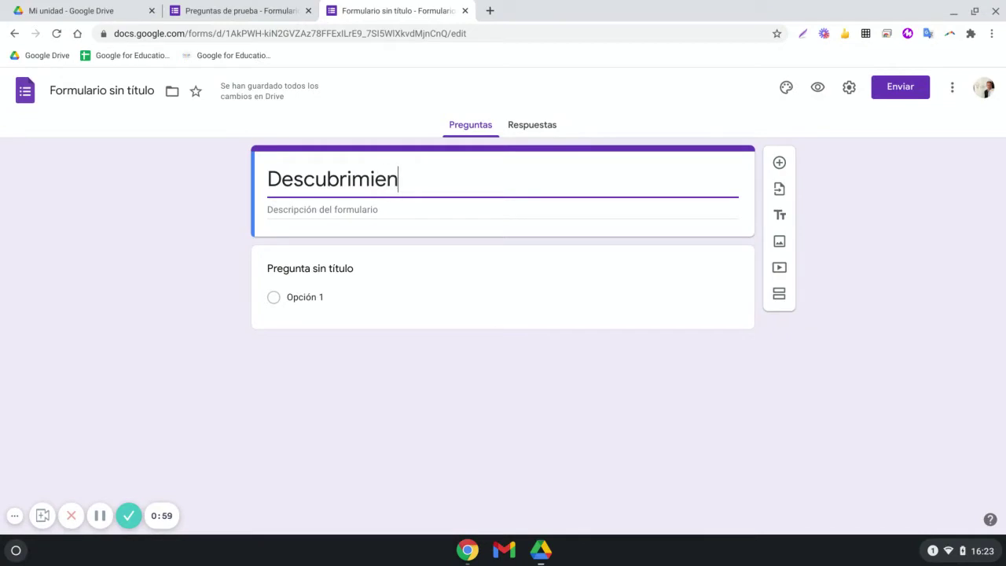
type("to de Am+er")
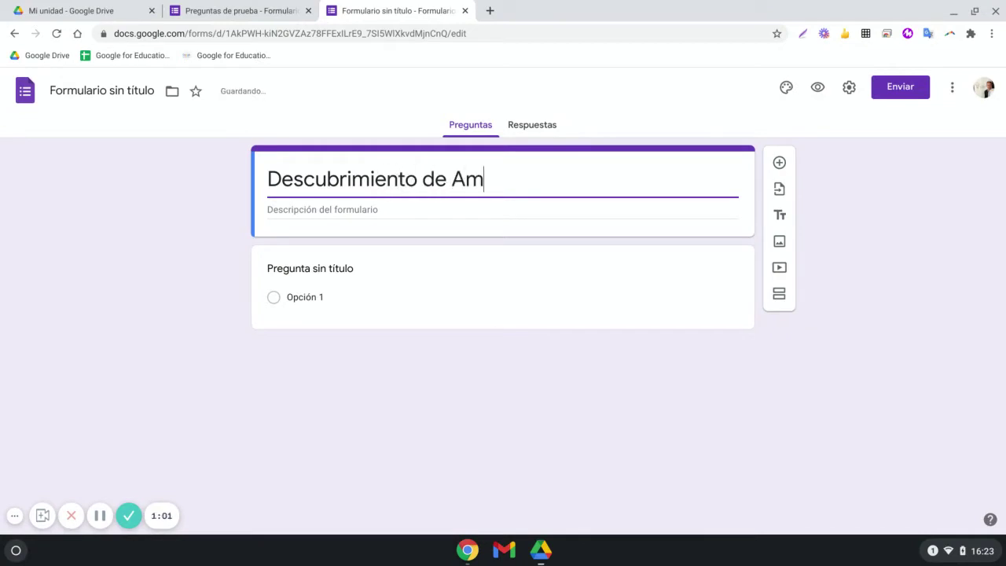
key("BackSpace")
type("+er")
key("BackSpace")
key("BackSpace")
key("BackSpace")
type("érica")
left_click(322, 209)
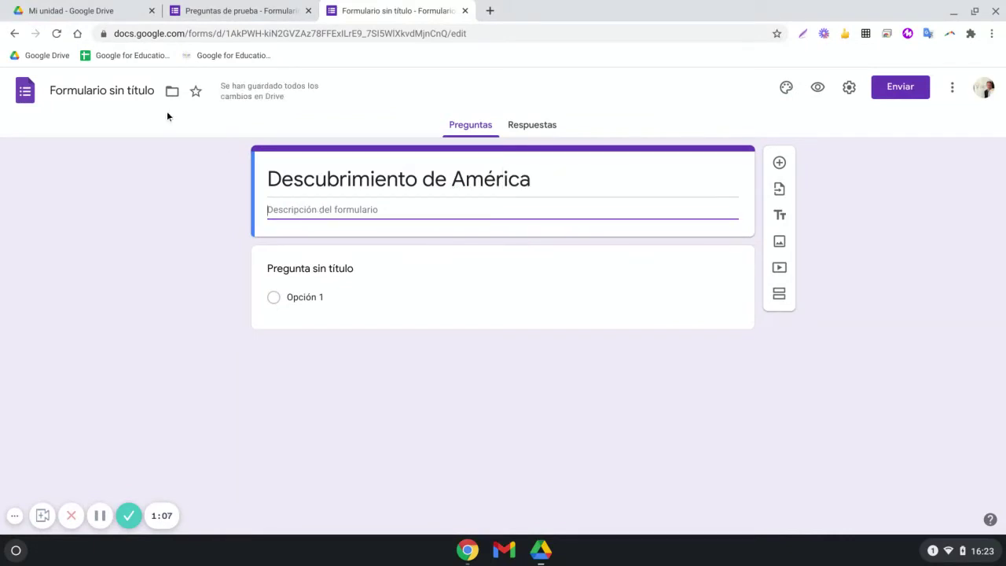
left_click(130, 88)
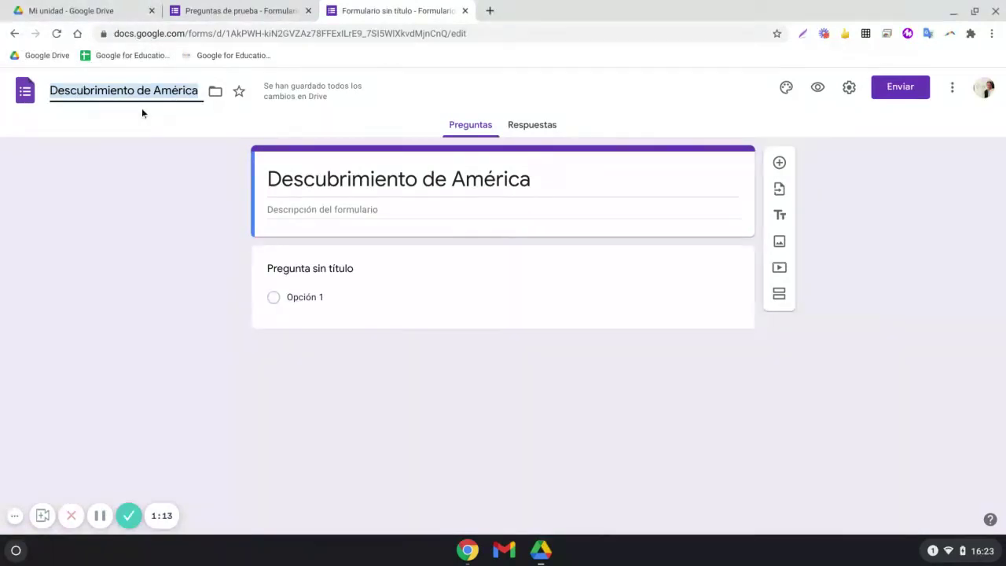
left_click(325, 297)
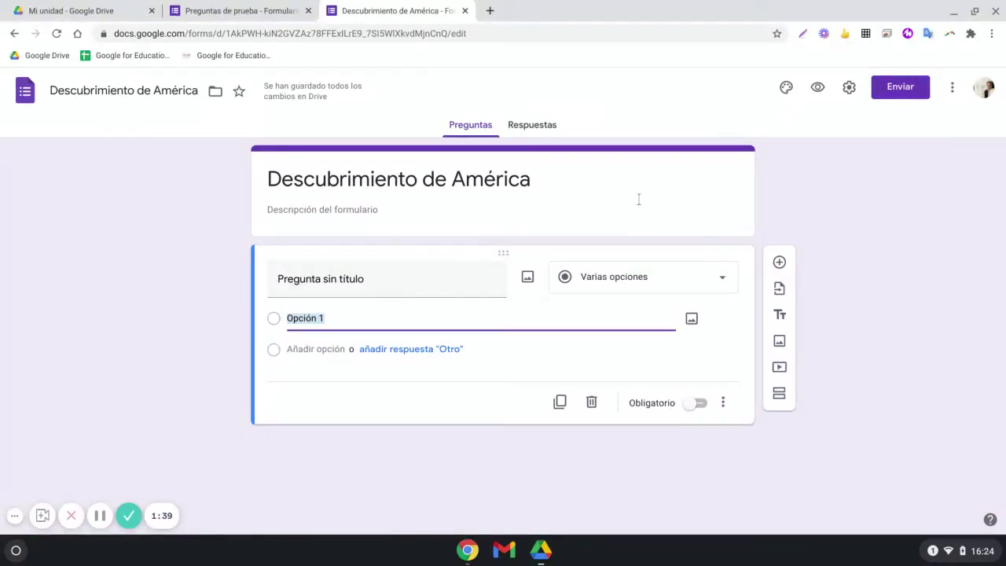
- Examine the quiz conversion options in the form's settings and leave them without saving
left_click(838, 92)
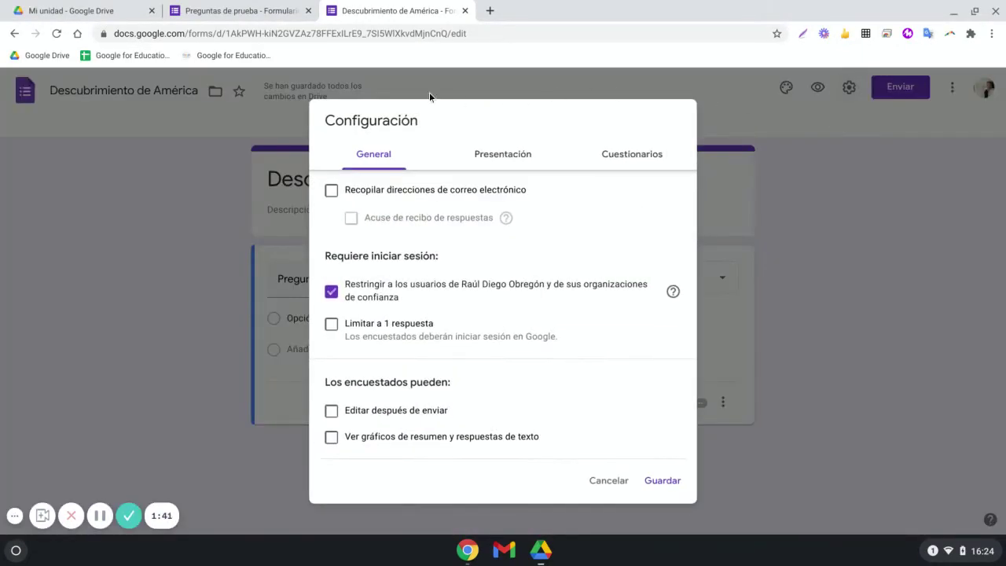
left_click(617, 163)
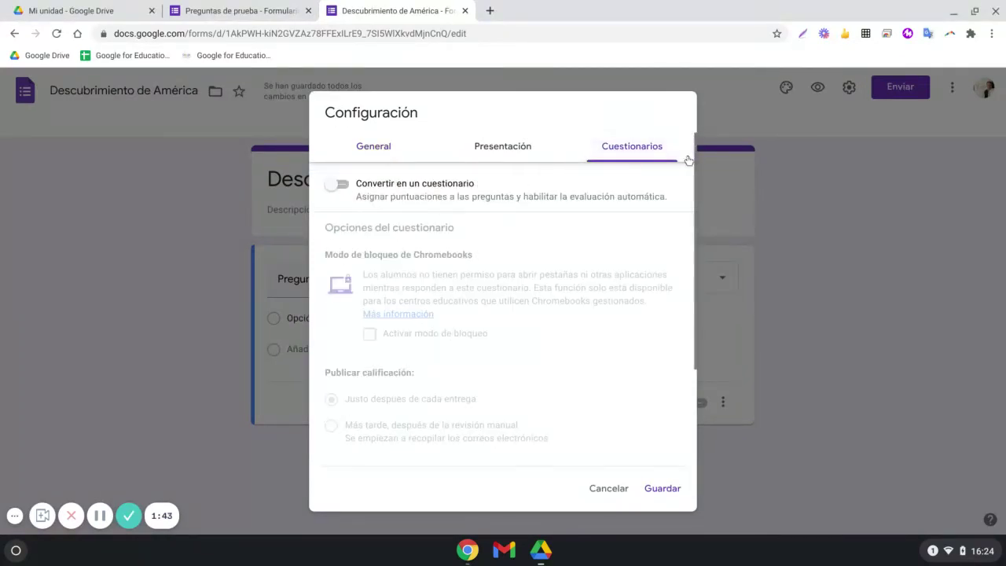
left_click(789, 139)
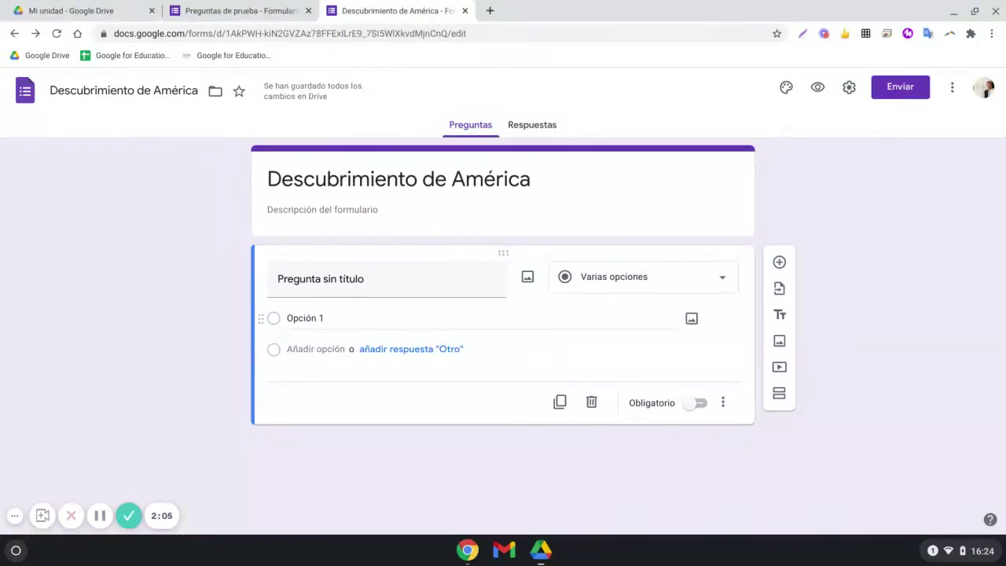
- Try the Párrafo answer type on the untitled question and restore Varias opciones
left_click(724, 280)
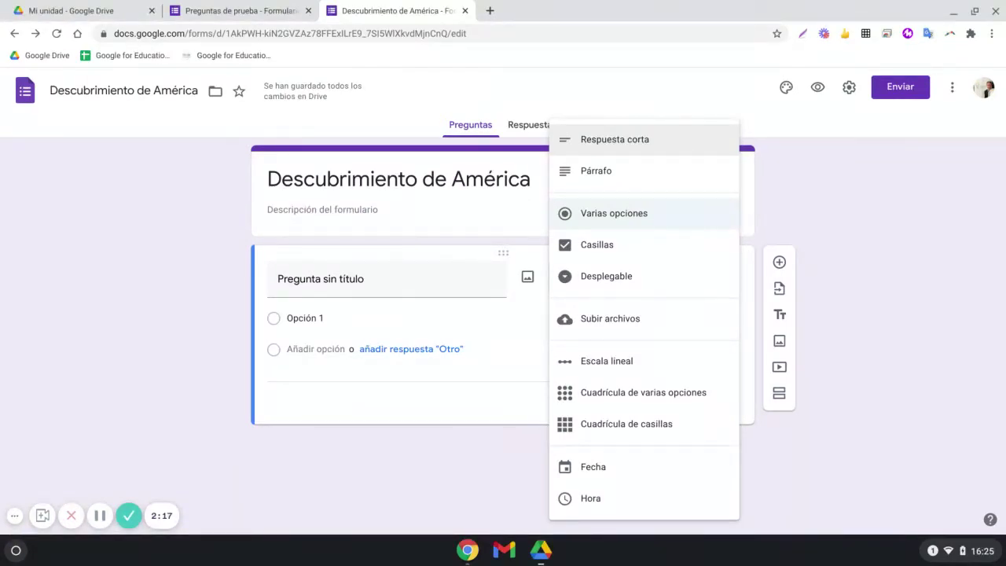
left_click(695, 173)
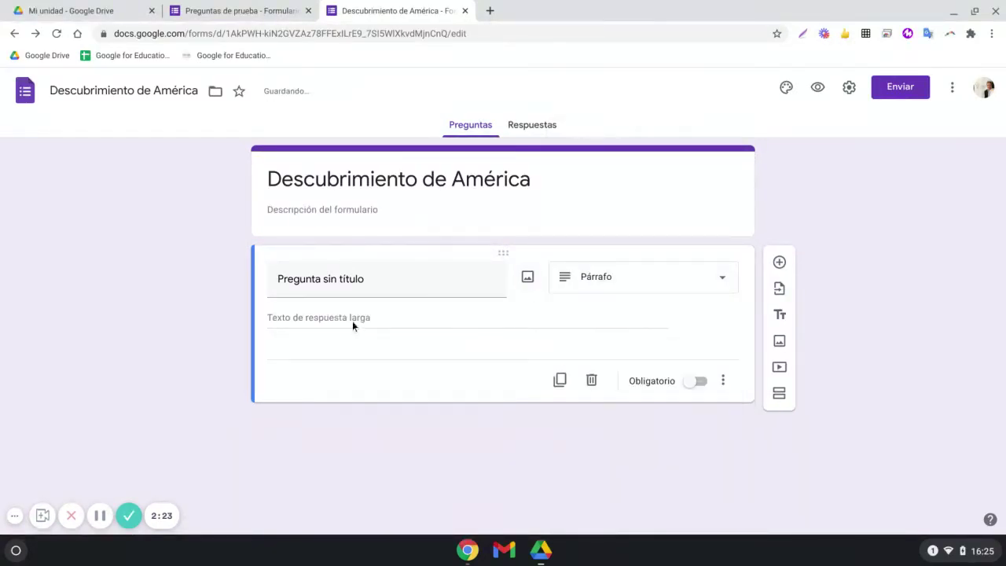
left_click(703, 278)
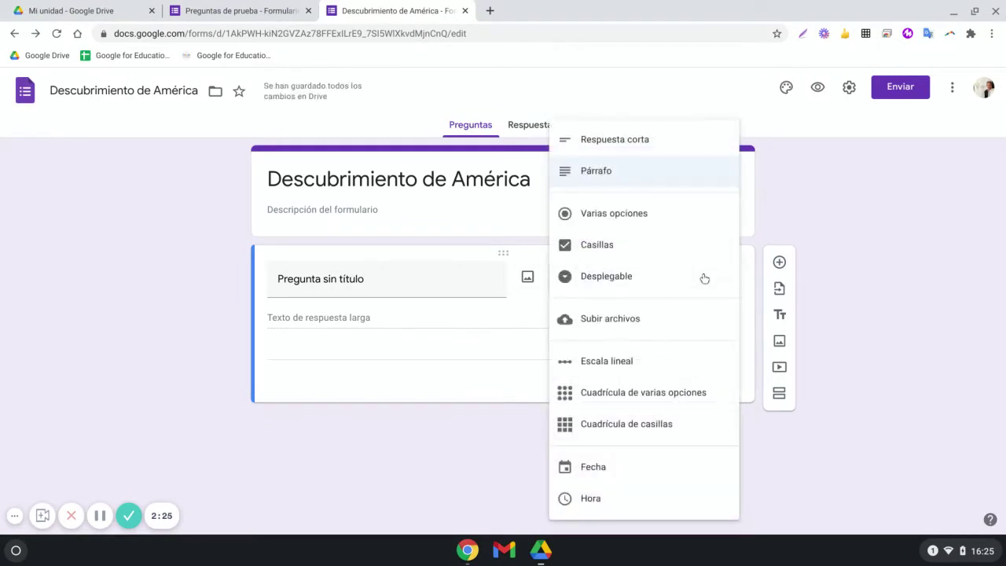
left_click(658, 222)
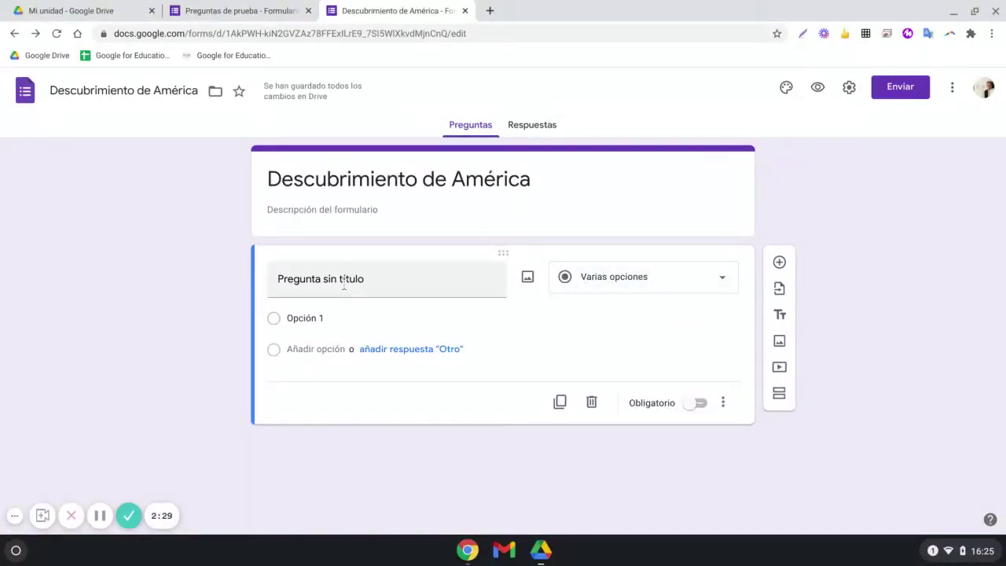
left_click(328, 319)
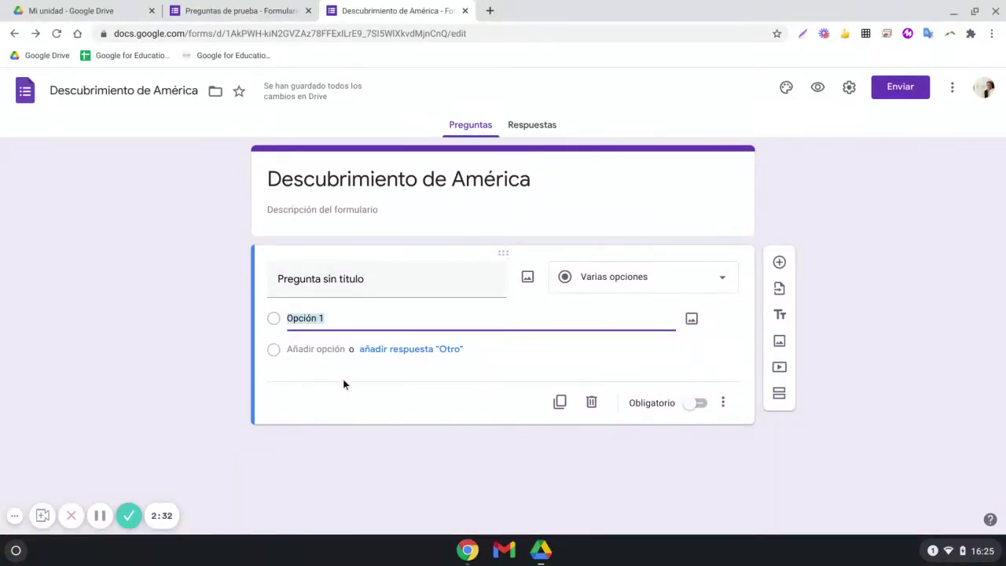
- Try the Casillas answer type on the untitled question and switch it to Desplegable
left_click(601, 282)
left_click(629, 256)
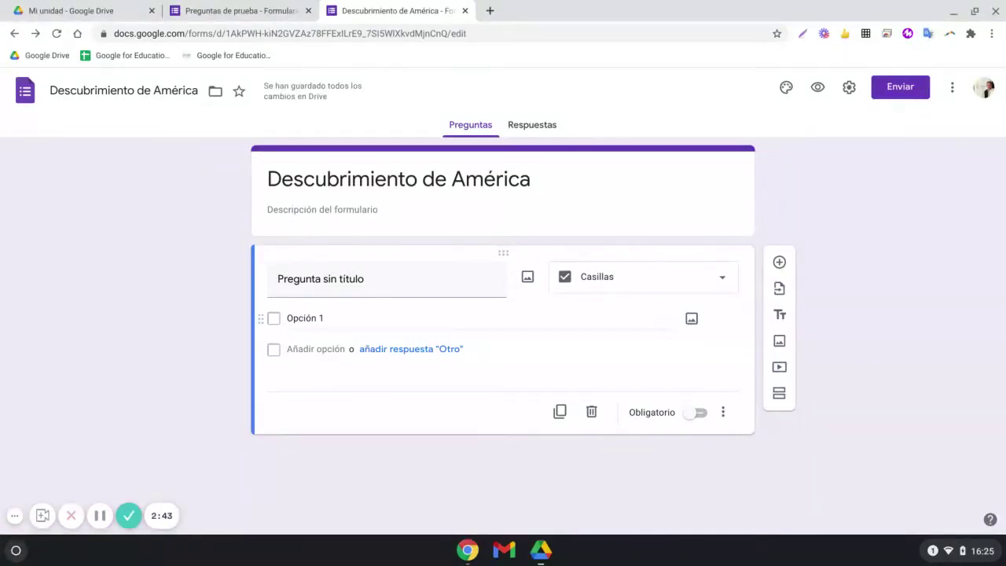
left_click(632, 280)
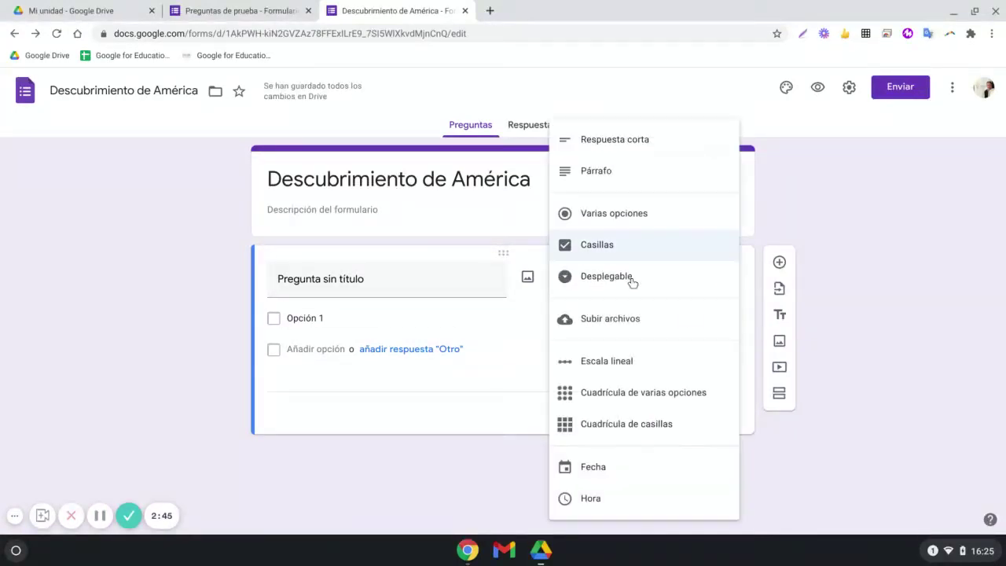
left_click(632, 279)
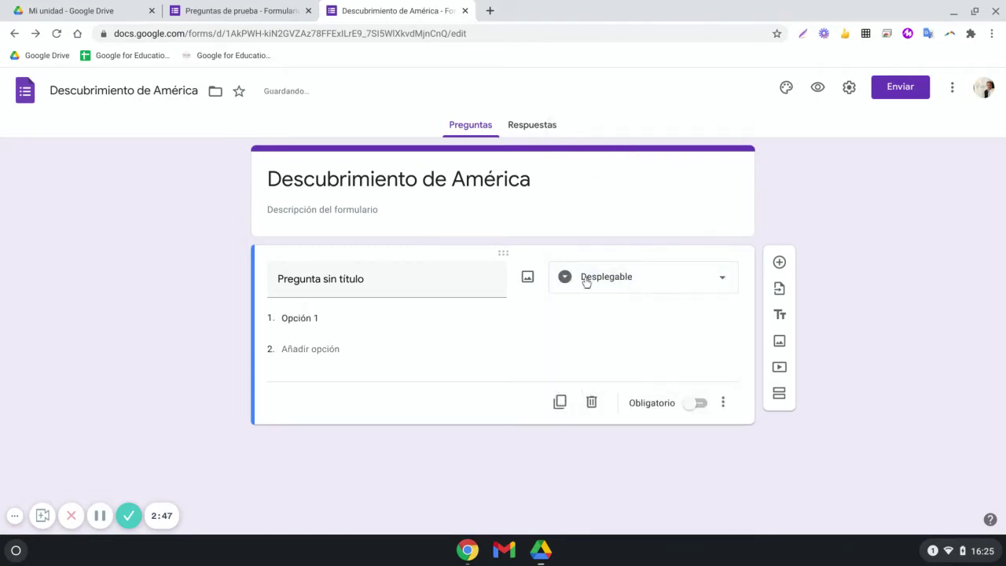
left_click(568, 281)
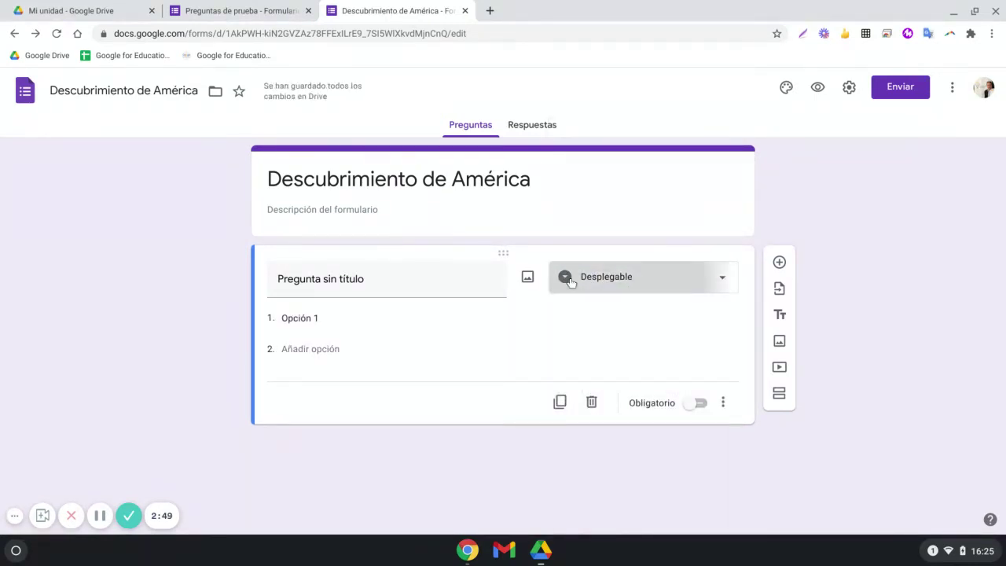
left_click(562, 291)
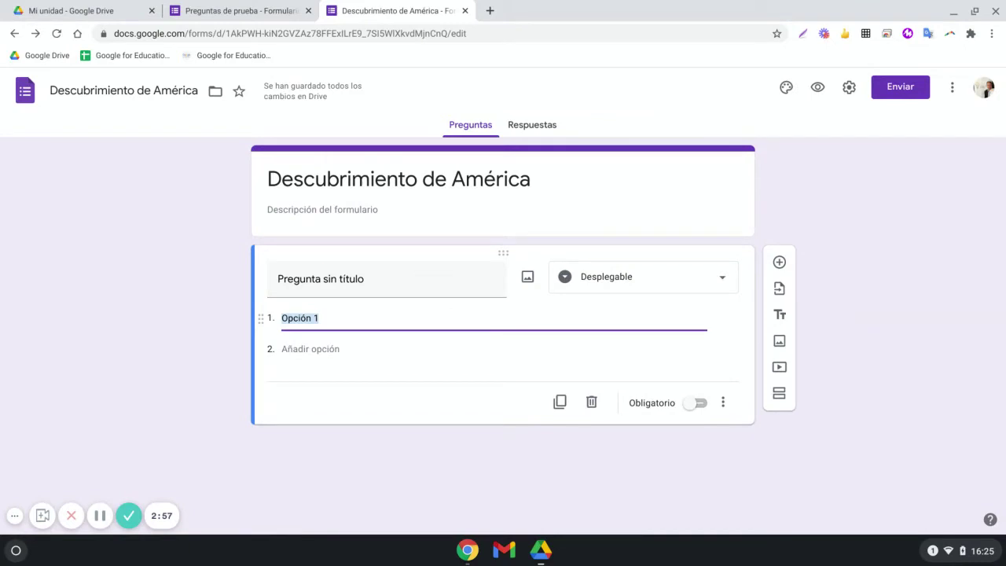
- Try the Subir archivos answer type on the untitled question and cancel allowing respondents to upload files to Drive
left_click(569, 288)
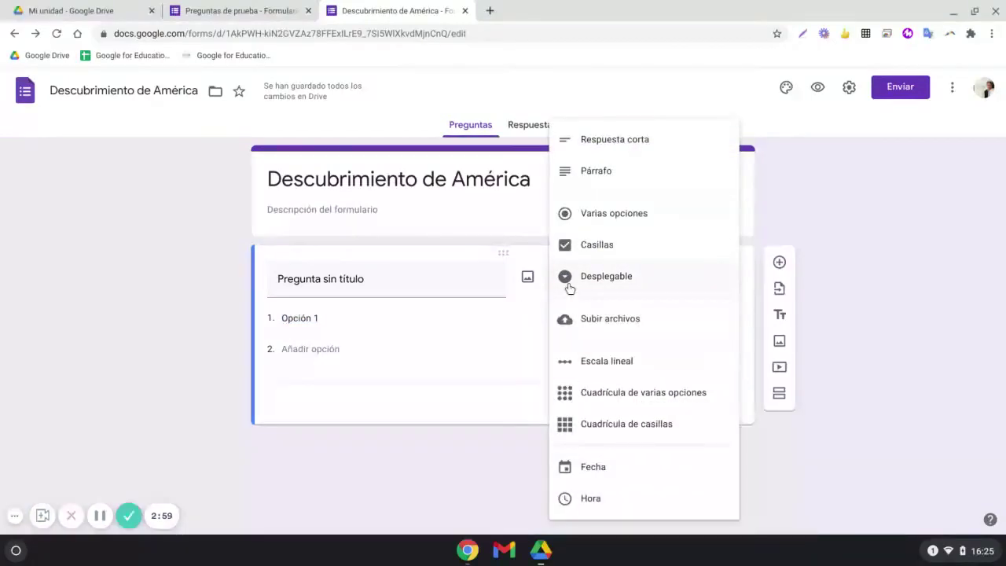
left_click(584, 322)
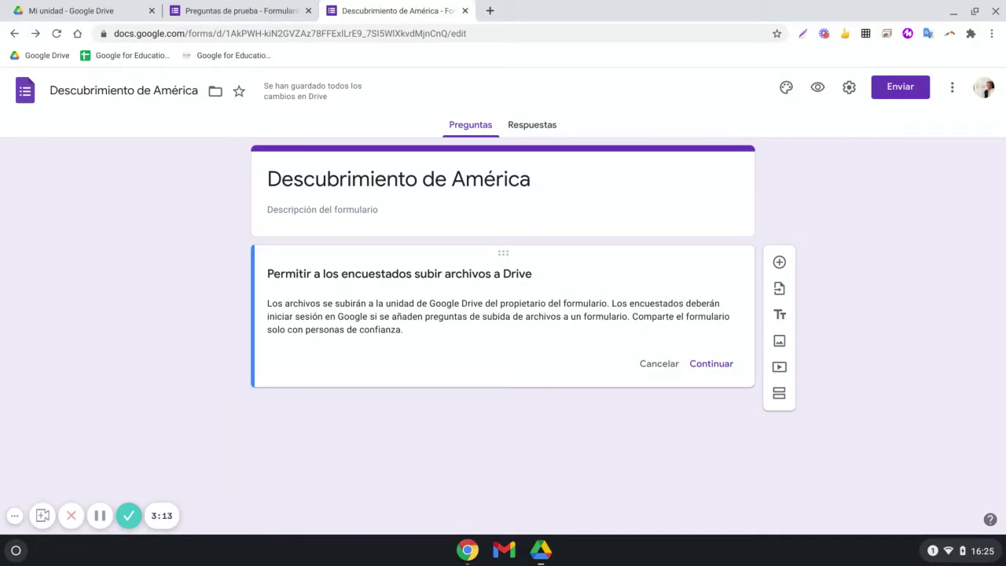
left_click(656, 364)
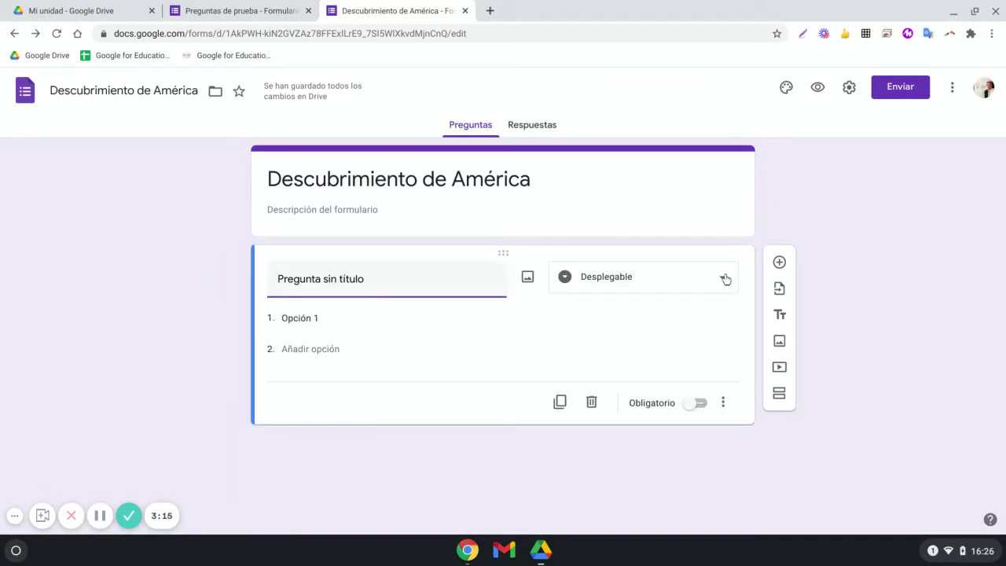
- Switch the untitled question to Escala lineal and examine the available upper limits and the optional labels of the scale
left_click(725, 280)
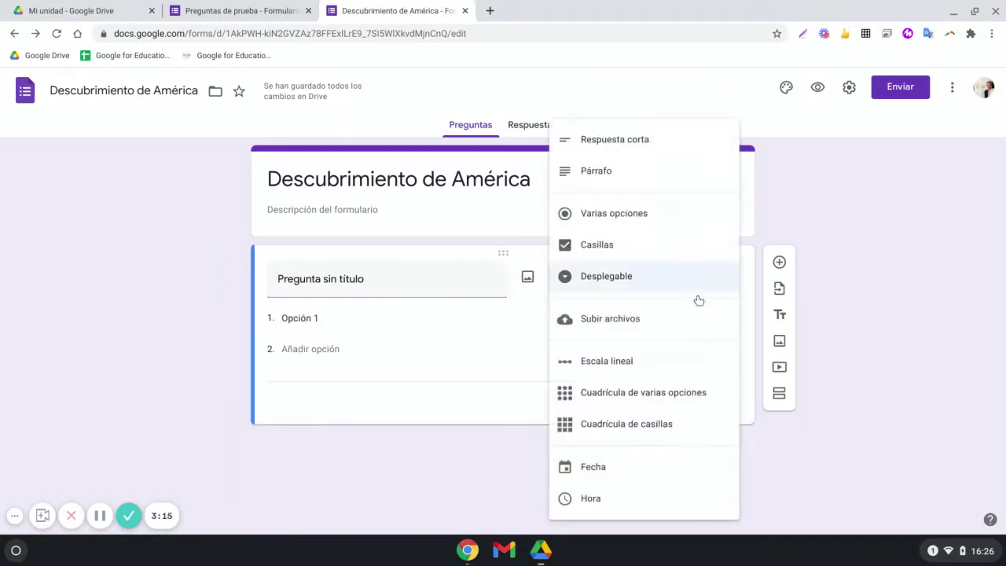
left_click(657, 362)
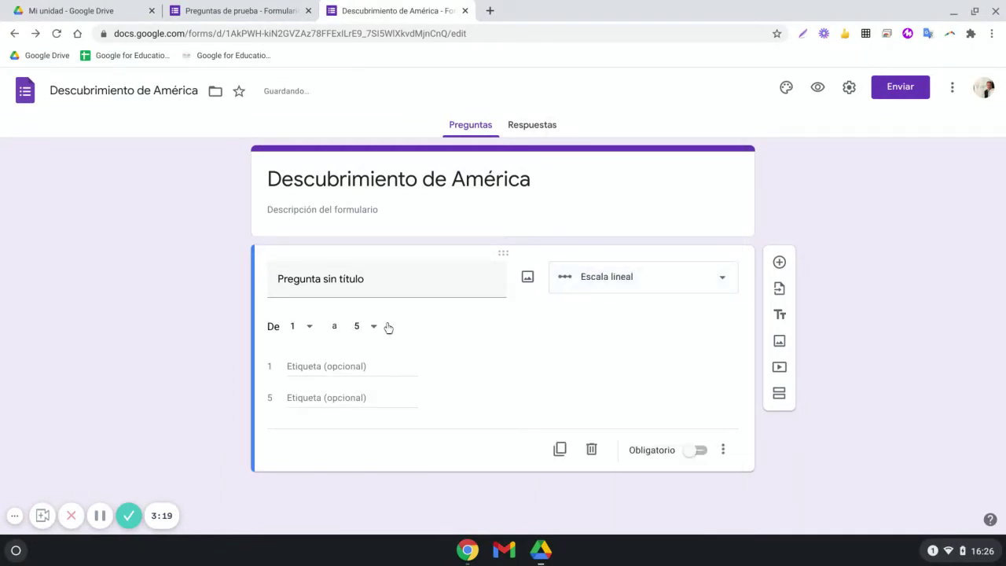
left_click(388, 328)
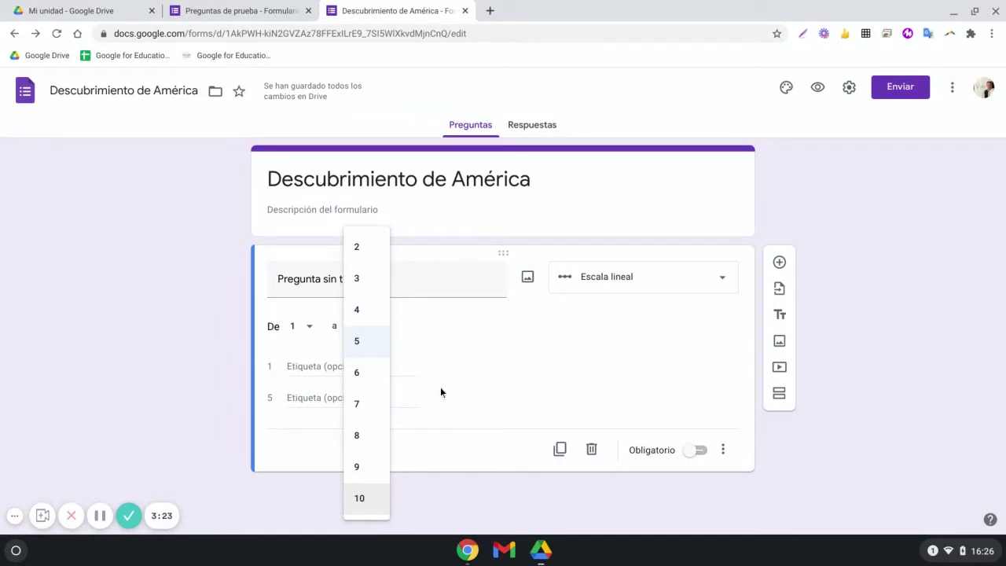
left_click(324, 364)
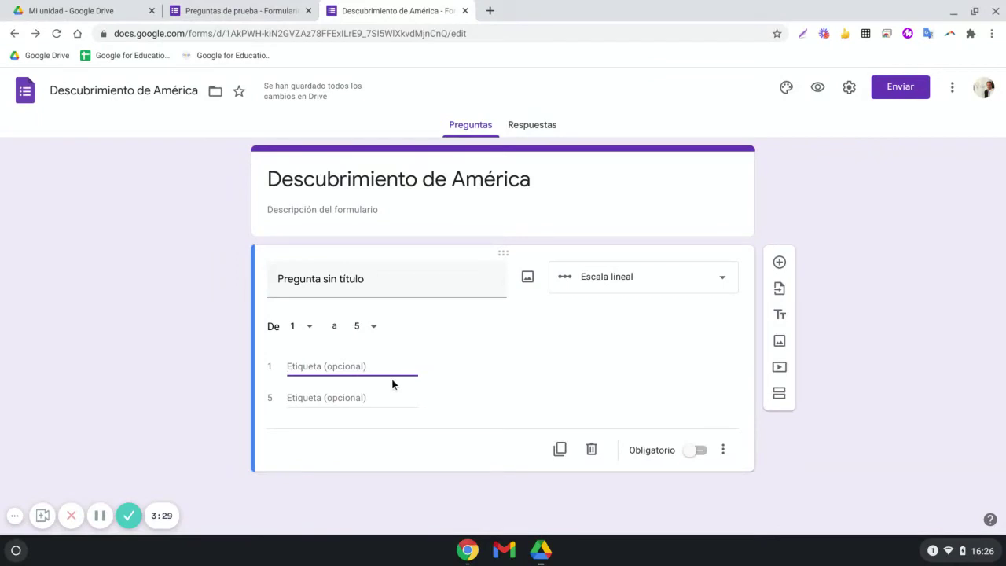
- Try the Cuadrícula de varias opciones answer type on the untitled question and switch it to Cuadrícula de casillas
left_click(628, 287)
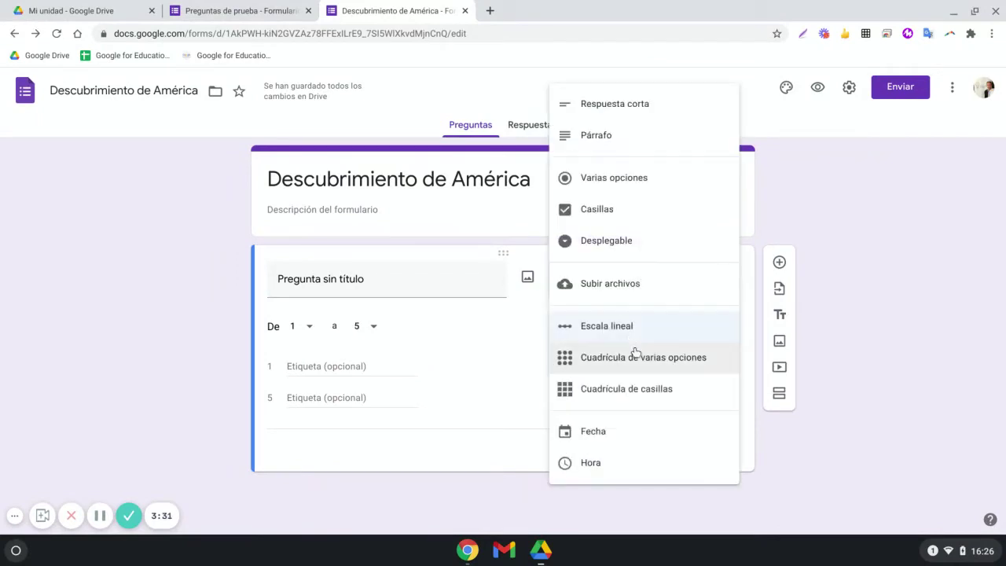
left_click(635, 357)
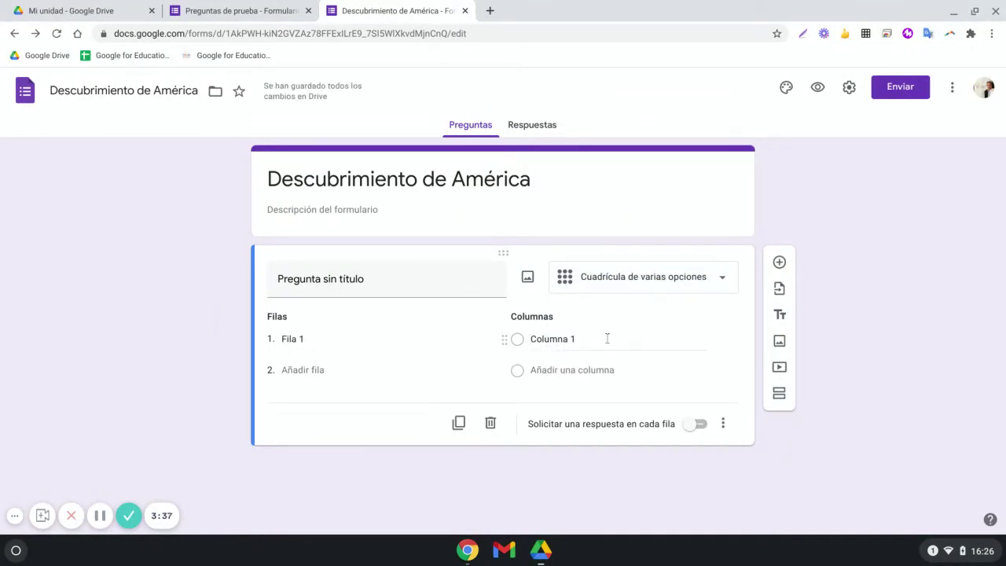
left_click(633, 285)
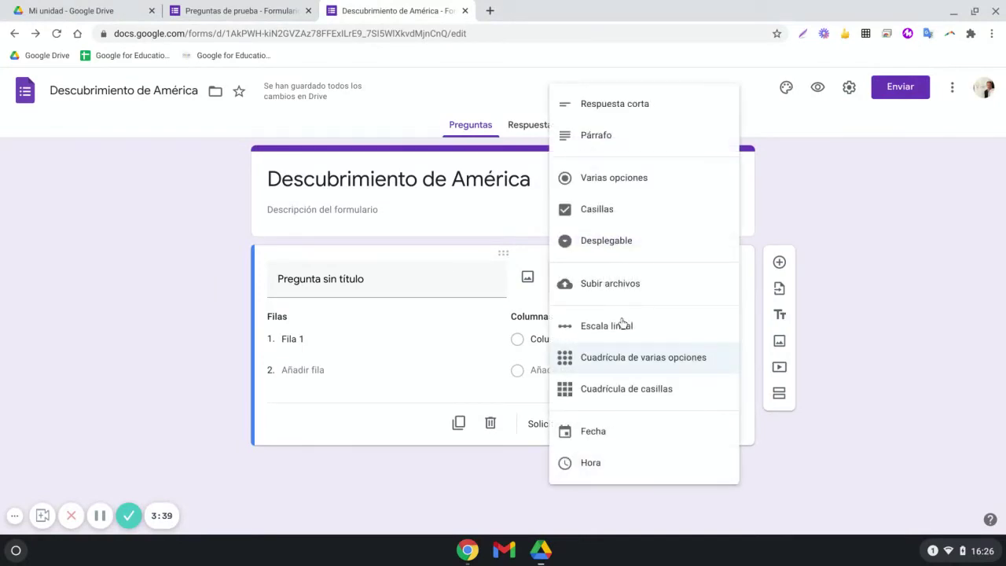
left_click(605, 392)
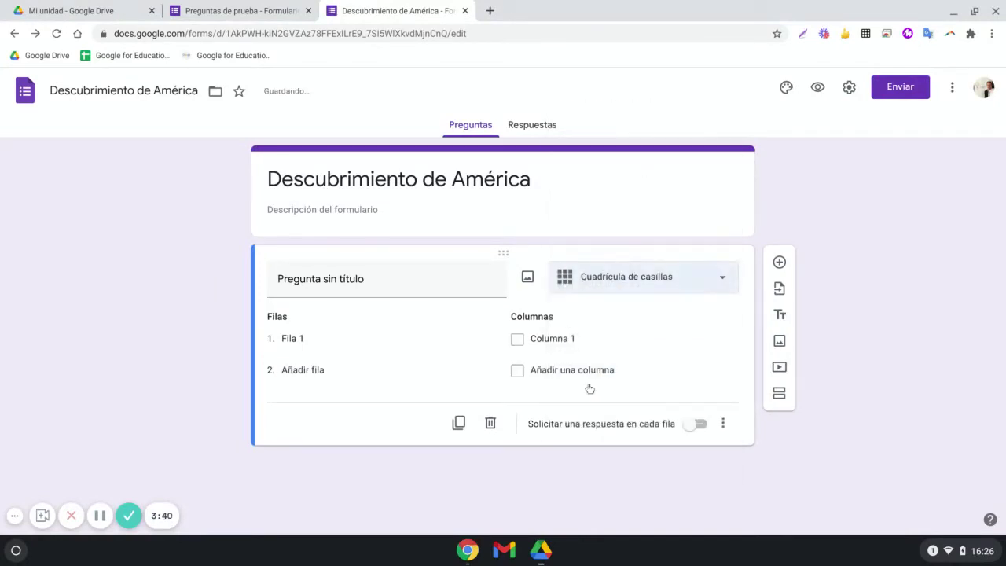
left_click(358, 338)
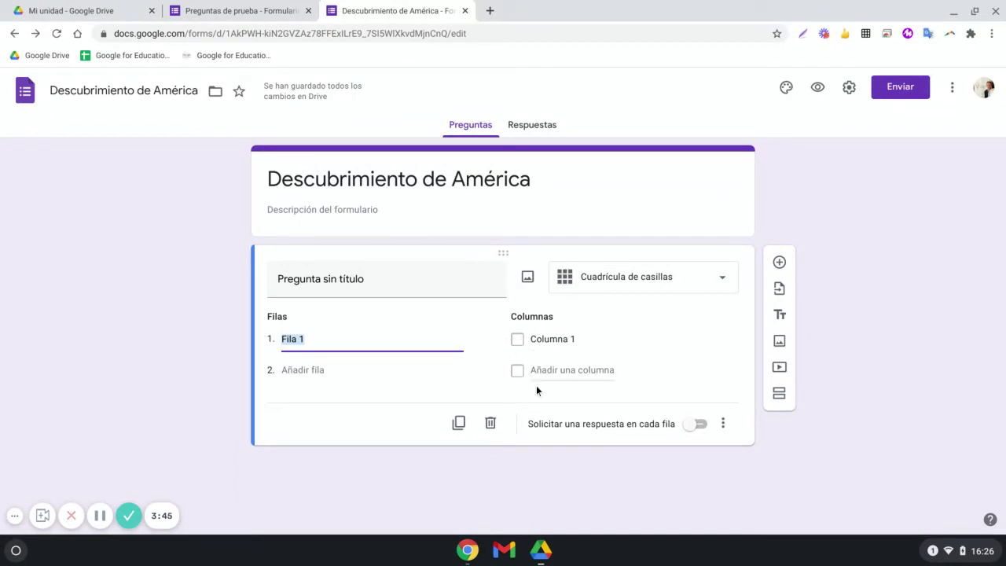
left_click(634, 285)
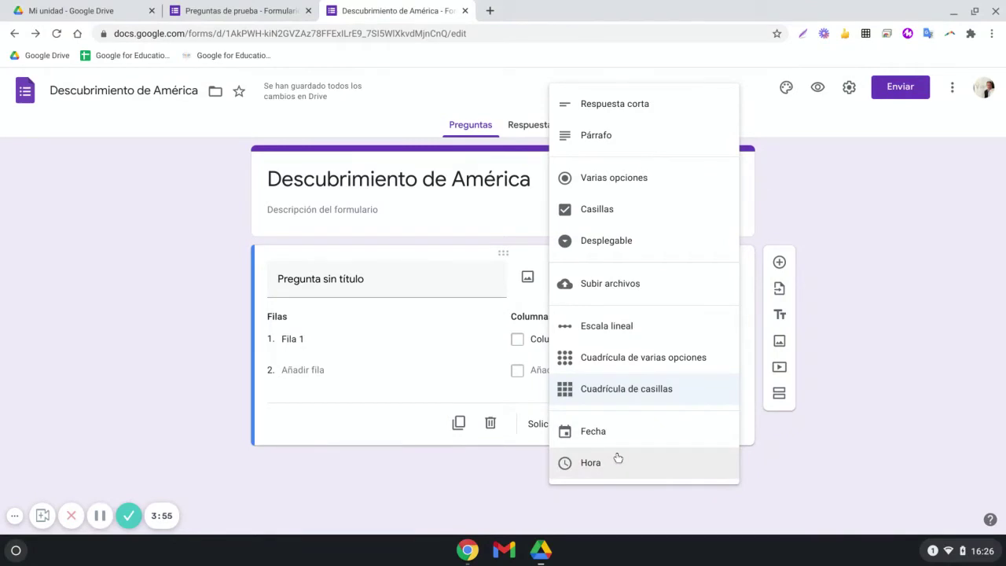
left_click(775, 243)
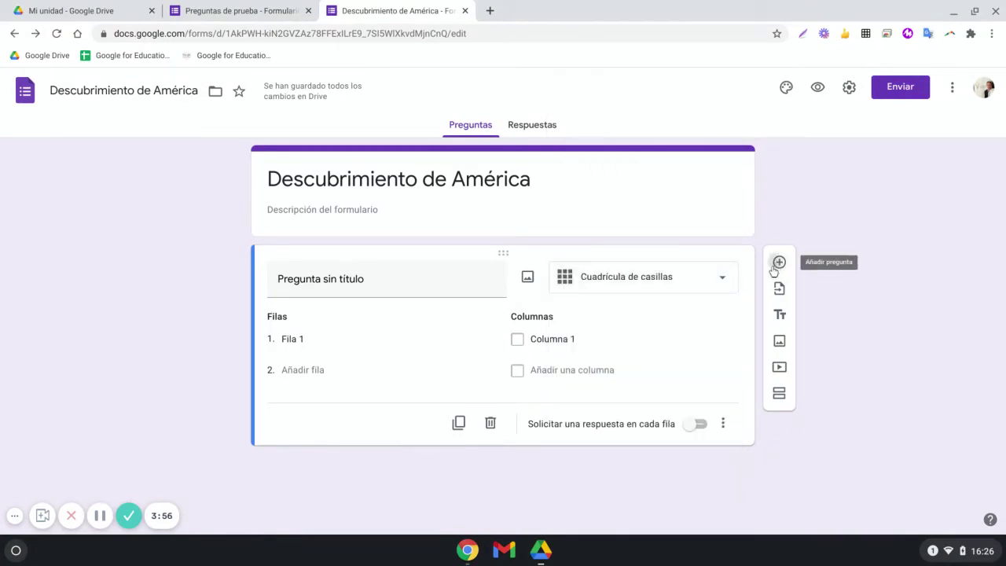
- Add a new Varias opciones question below the grid question, duplicate it and delete one of the two copies
left_click(778, 263)
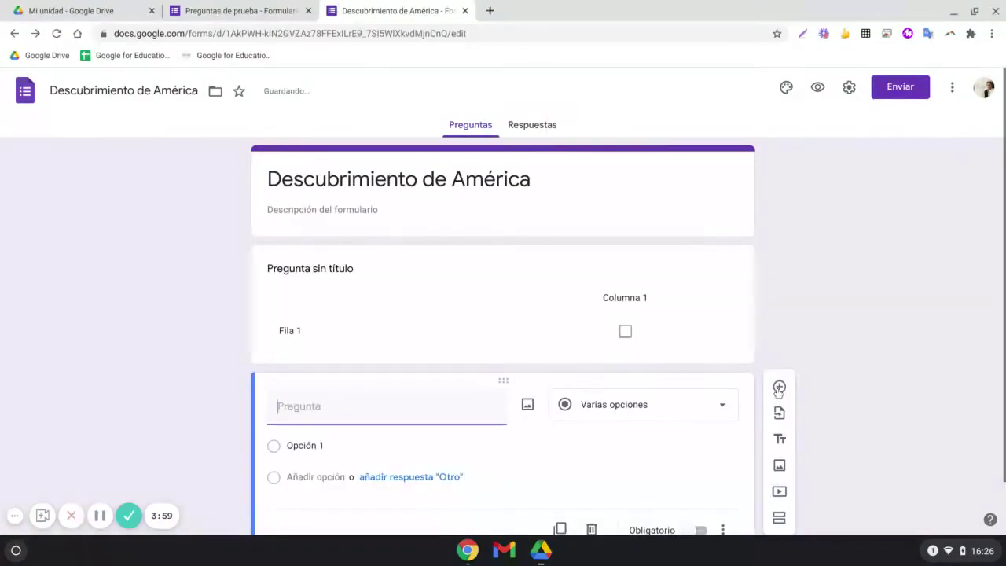
scroll(723, 378, "down", 1)
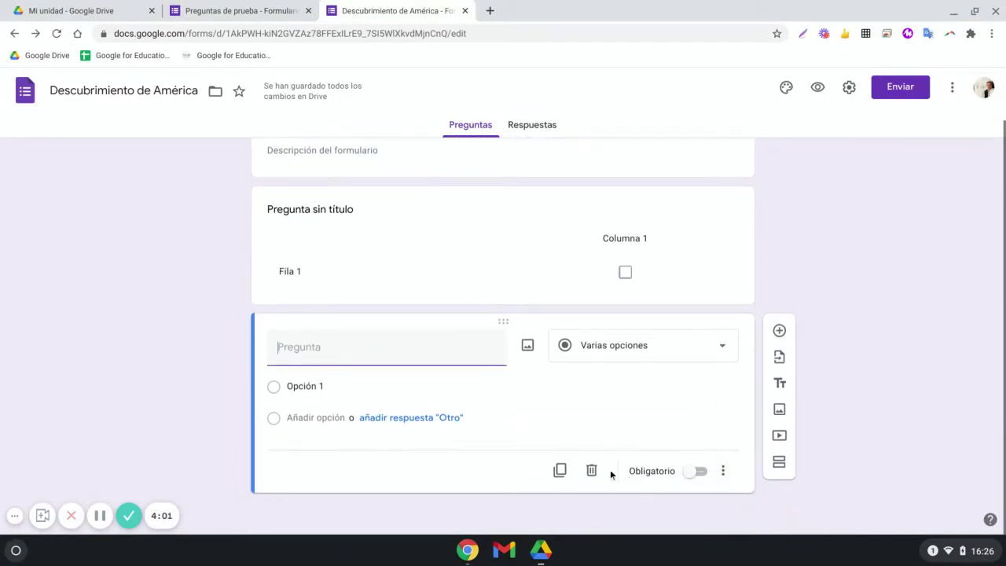
left_click(560, 471)
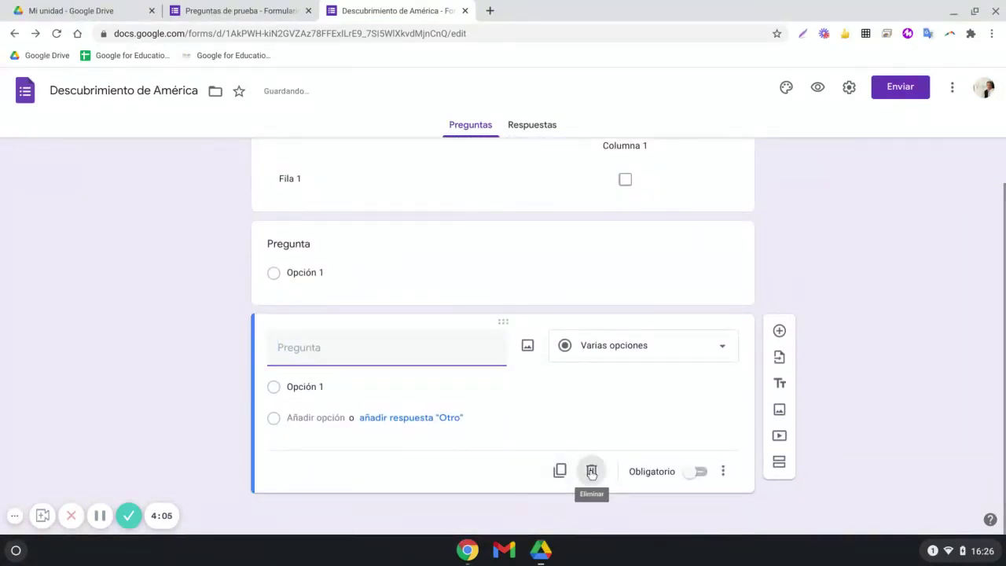
left_click(591, 472)
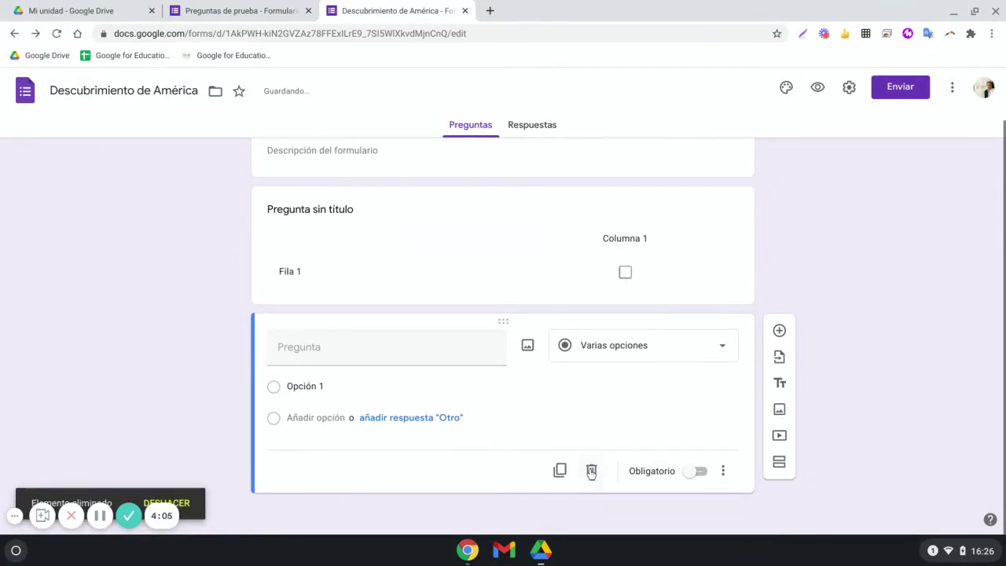
- Make the new question mandatory and examine the additional options of the Cuadrícula de casillas question
left_click(700, 472)
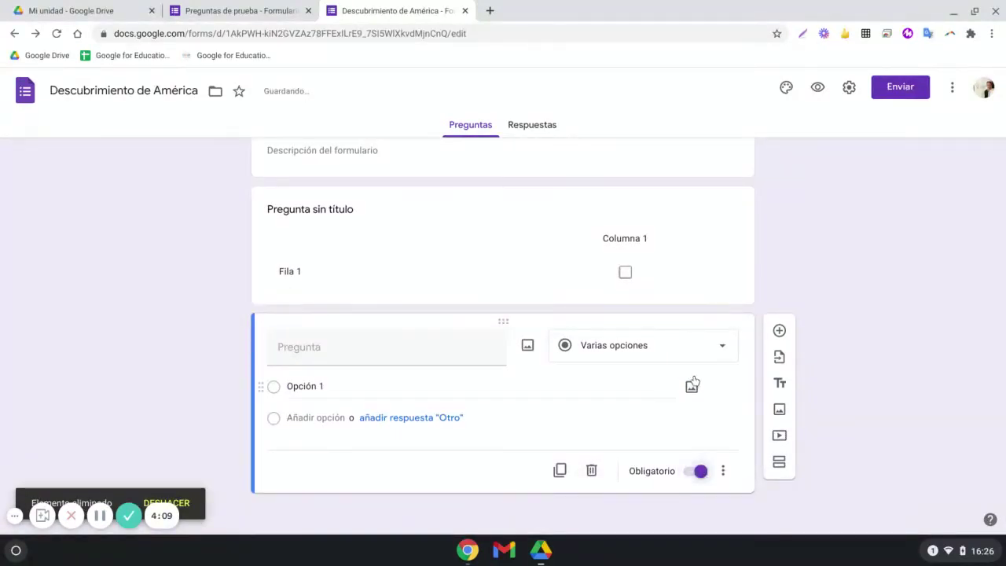
left_click(715, 272)
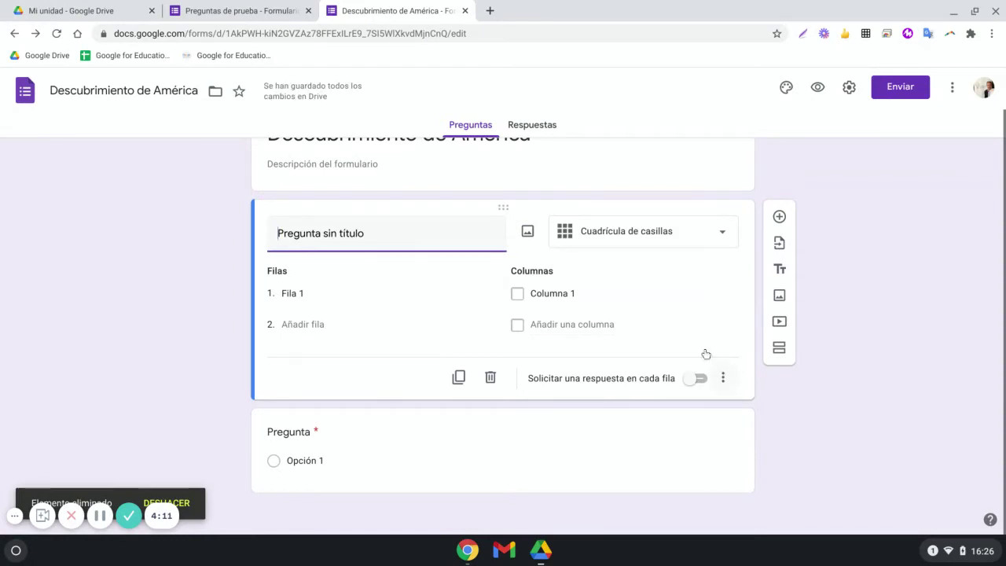
left_click(723, 379)
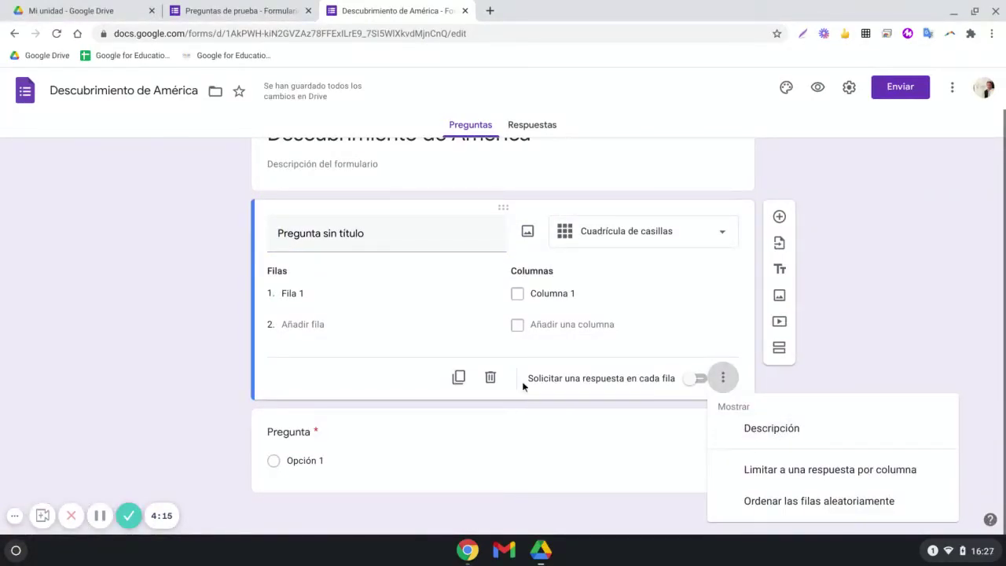
- Delete both the untitled grid question and the multiple-choice question from the form
left_click(491, 378)
left_click(491, 379)
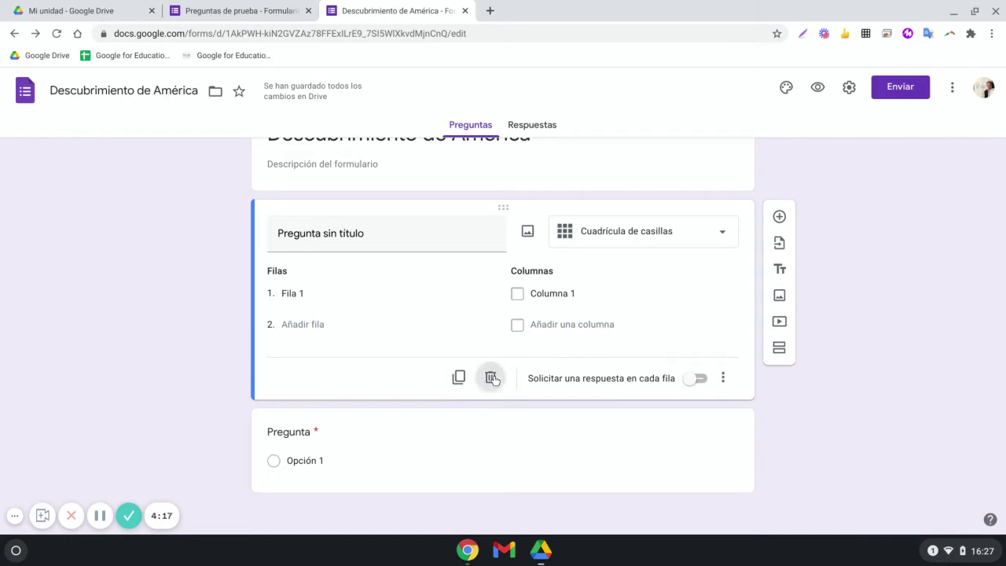
left_click(591, 402)
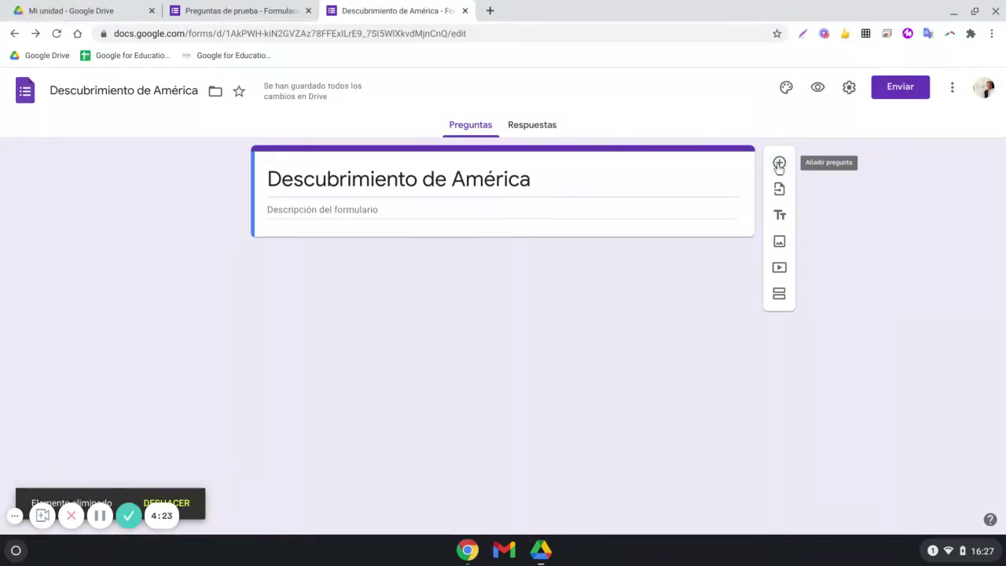
- Import all the questions from the "Preguntas de prueba" form into this form
left_click(780, 189)
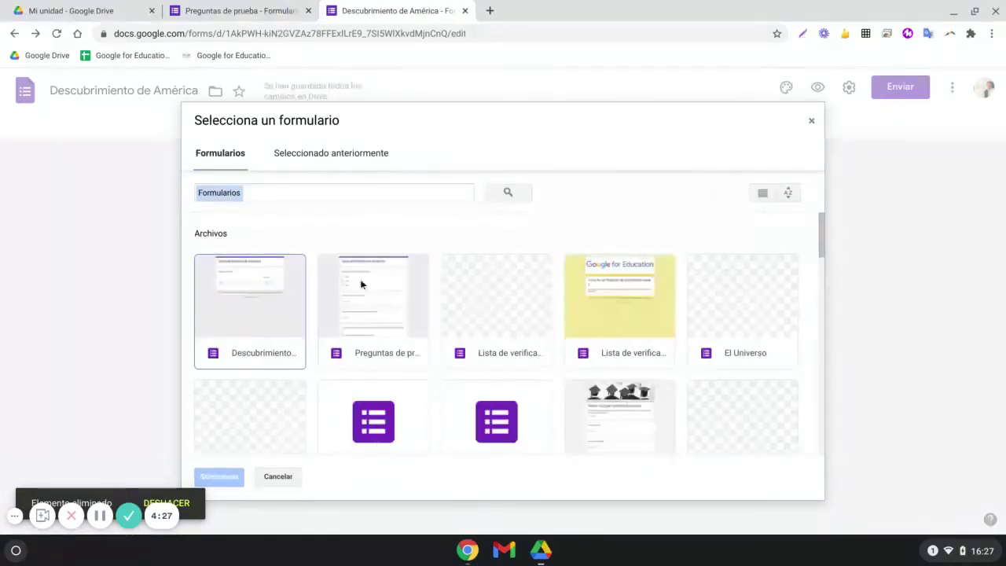
left_click(359, 297)
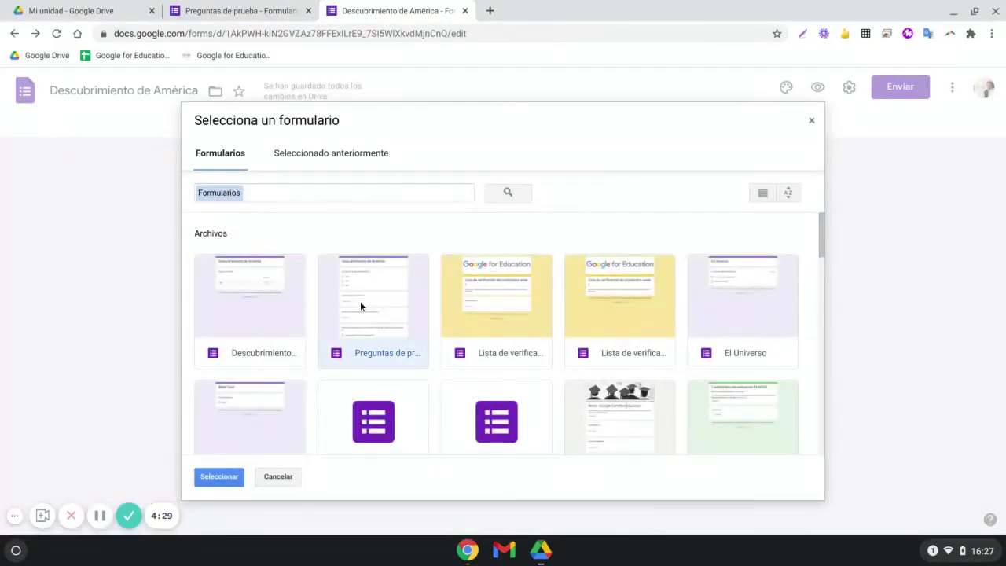
left_click(226, 476)
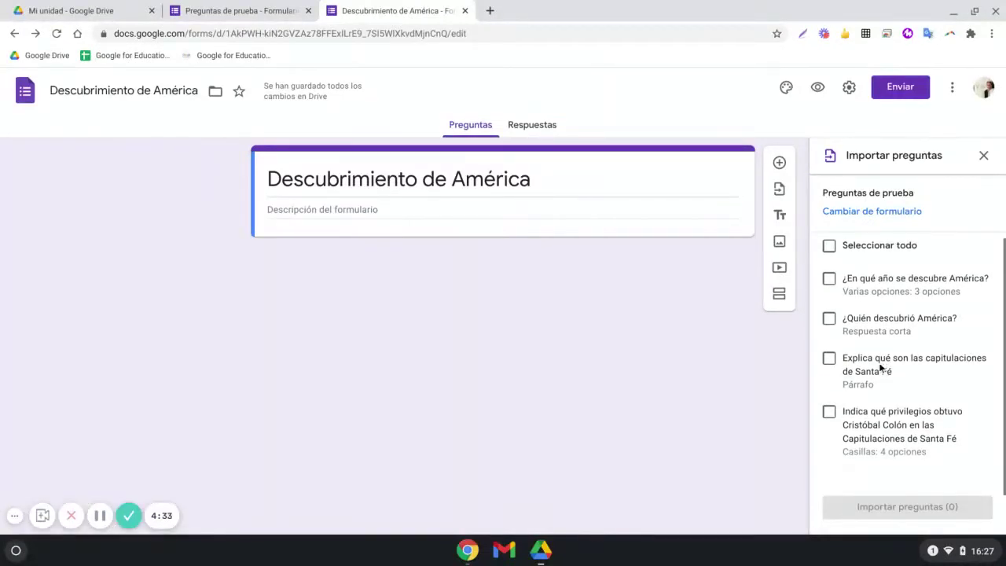
left_click(831, 251)
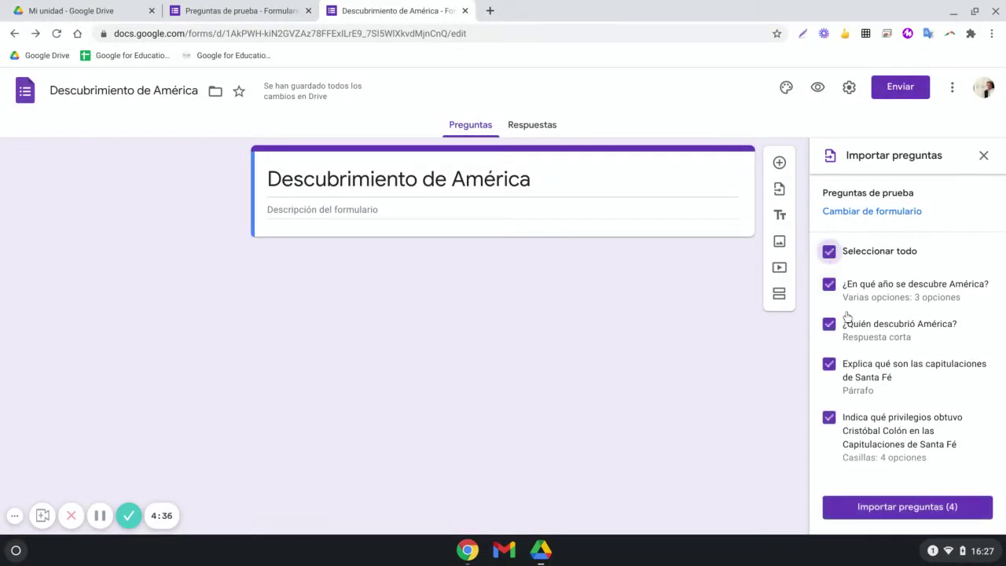
left_click(905, 507)
- Review the imported questions one by one, checking each one's answer type and options
scroll(645, 321, "down", 1)
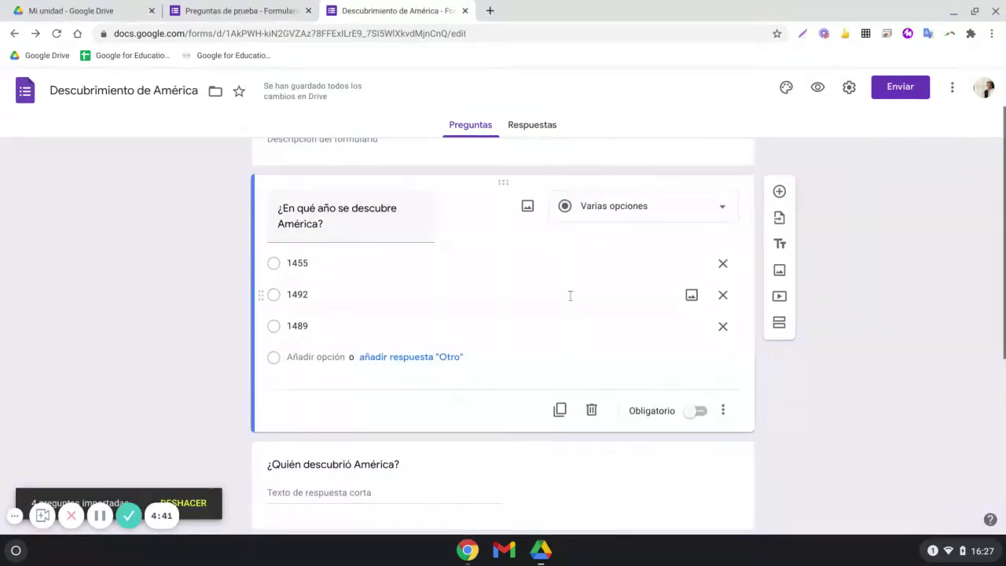
scroll(574, 296, "down", 1)
scroll(581, 299, "down", 3)
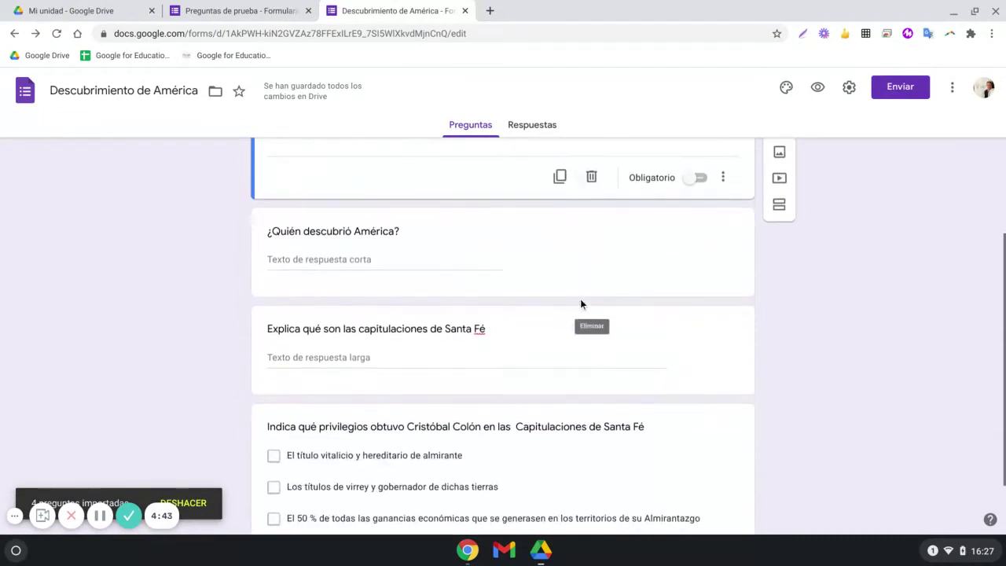
left_click(581, 299)
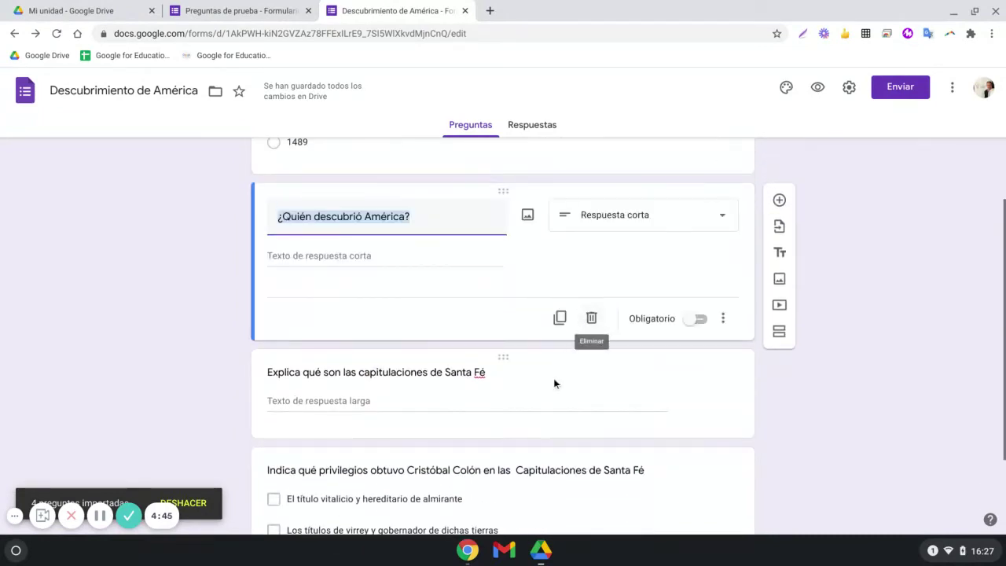
left_click(555, 378)
scroll(565, 376, "down", 3)
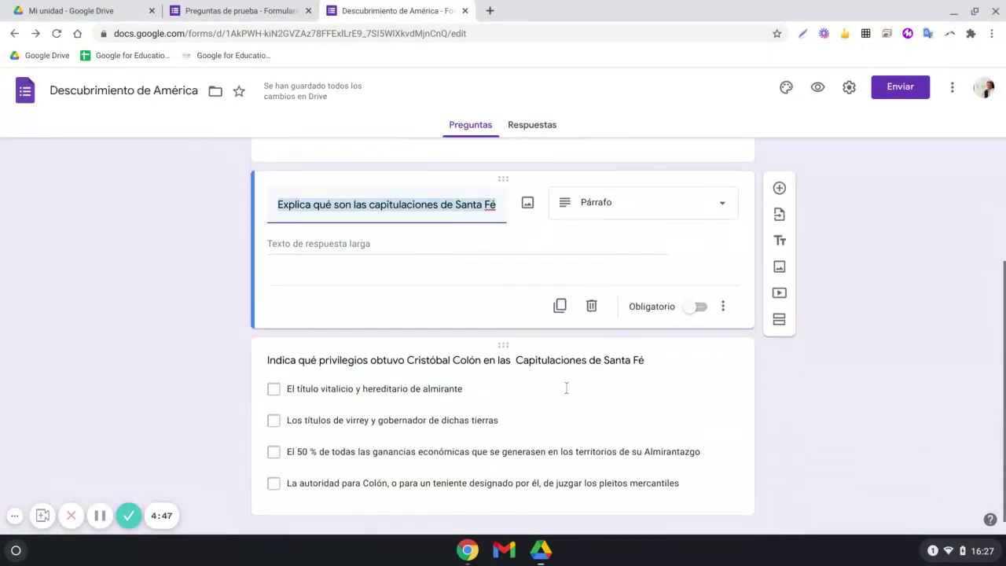
left_click(567, 385)
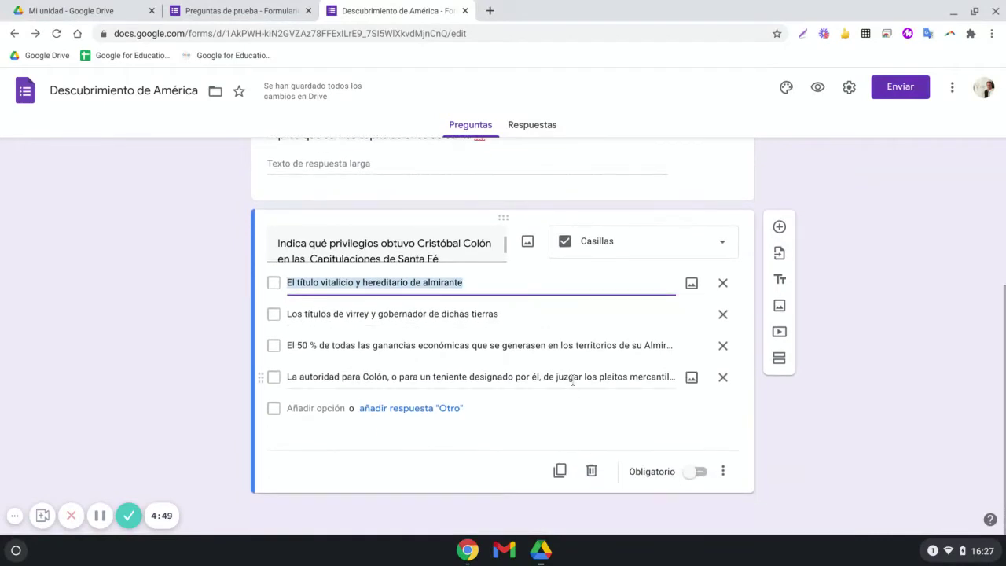
scroll(574, 381, "up", 5)
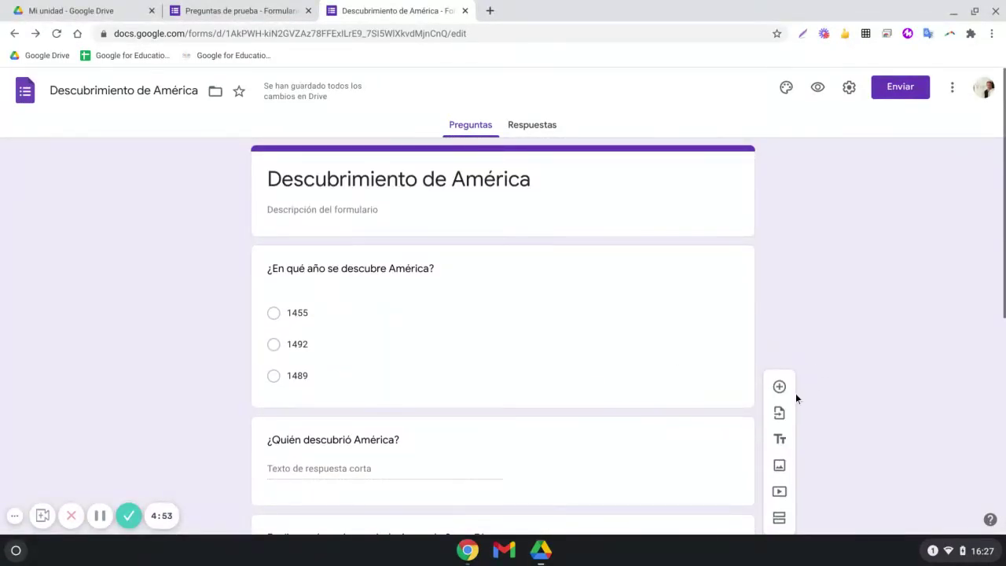
- Add a title and description block after the last imported question
left_click(779, 414)
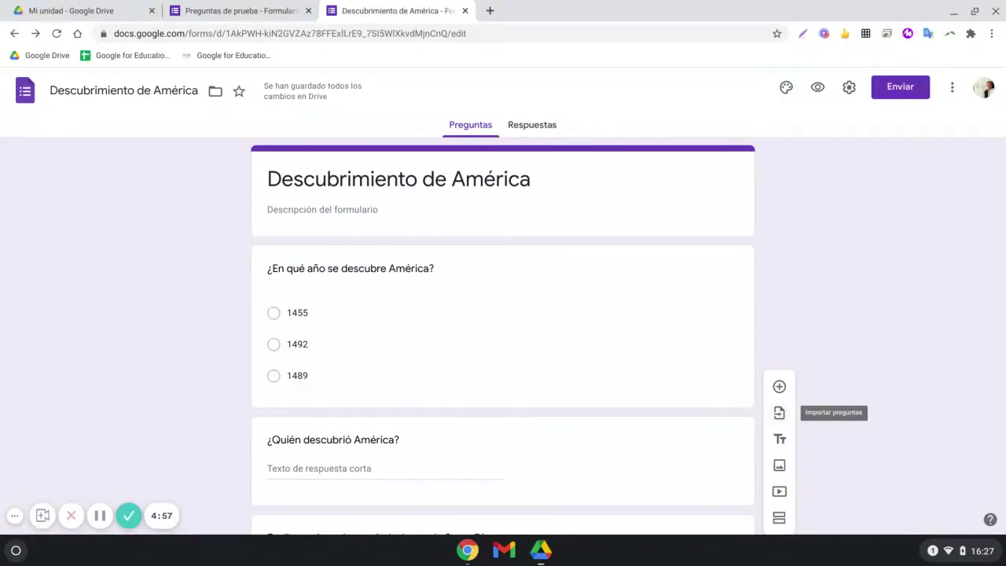
left_click(779, 443)
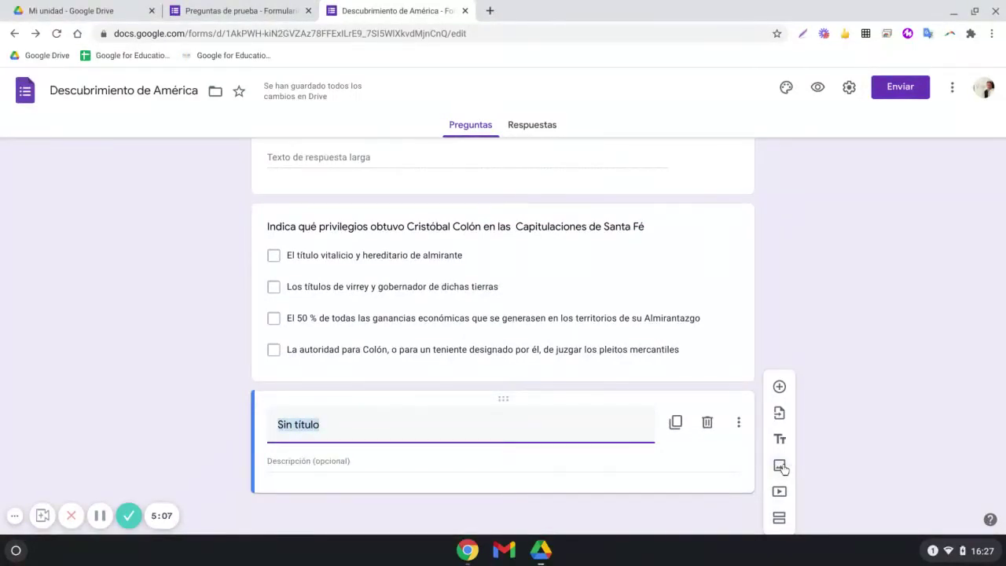
- Add a new section after the last question and delete the untitled title and description block above it
left_click(780, 518)
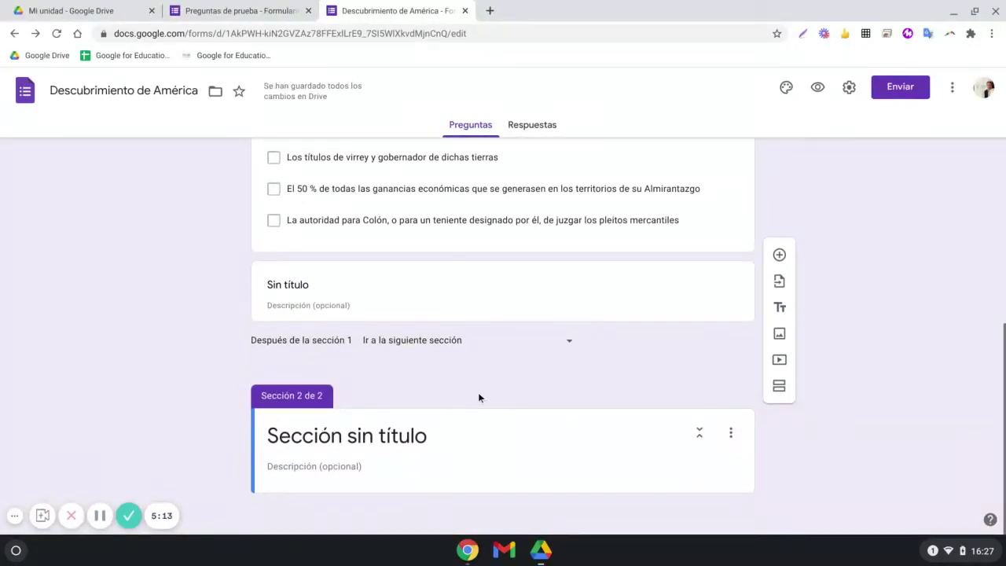
left_click(683, 313)
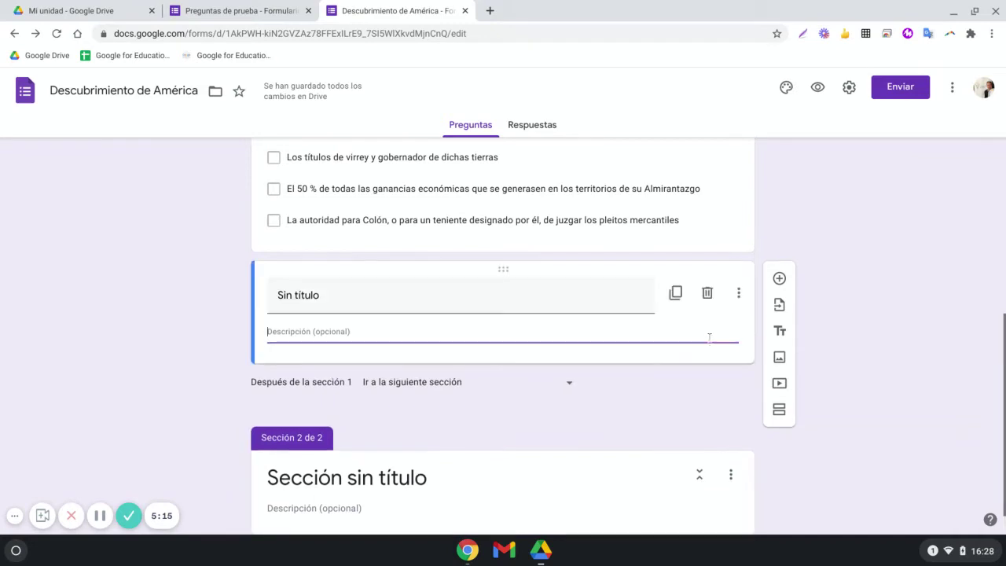
left_click(709, 294)
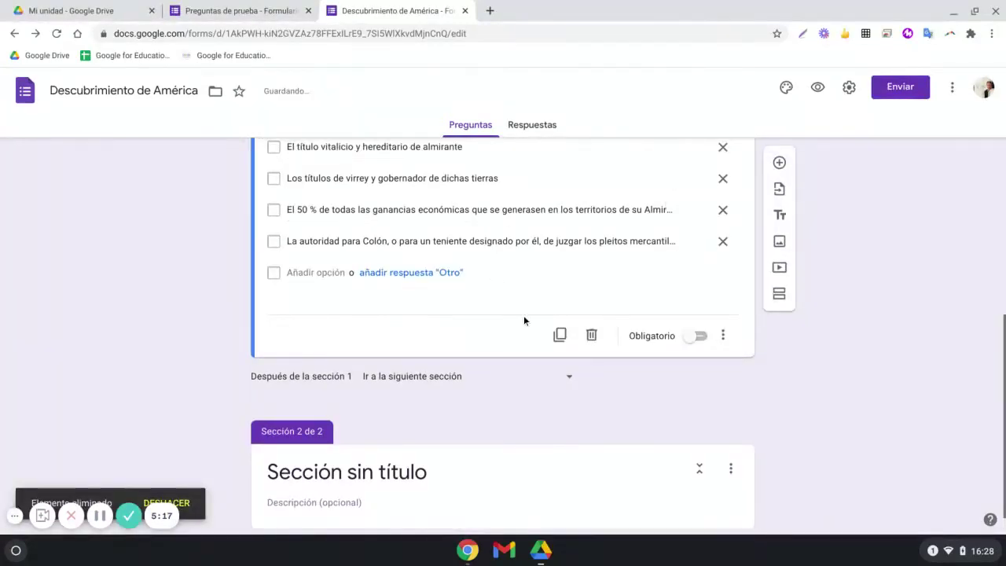
scroll(542, 316, "up", 2)
scroll(560, 316, "down", 3)
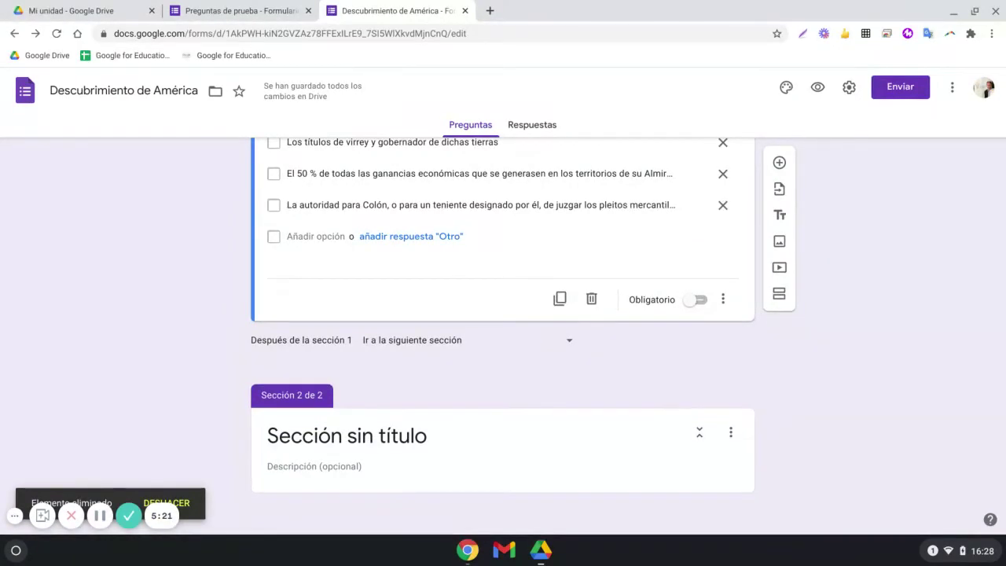
- Preview the form, advance to its second section, and return to the form editor
left_click(818, 92)
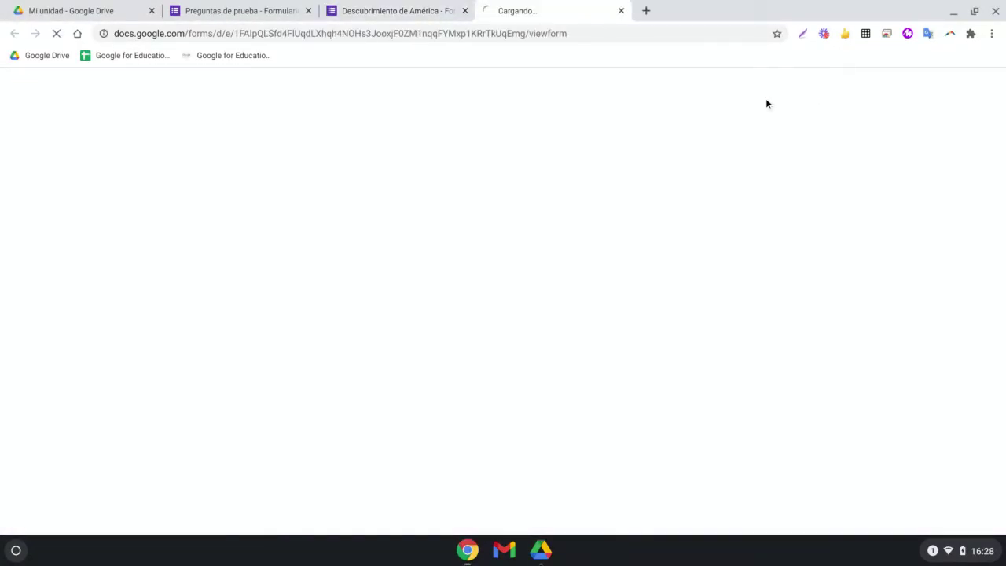
scroll(472, 228, "down", 2)
scroll(481, 240, "down", 3)
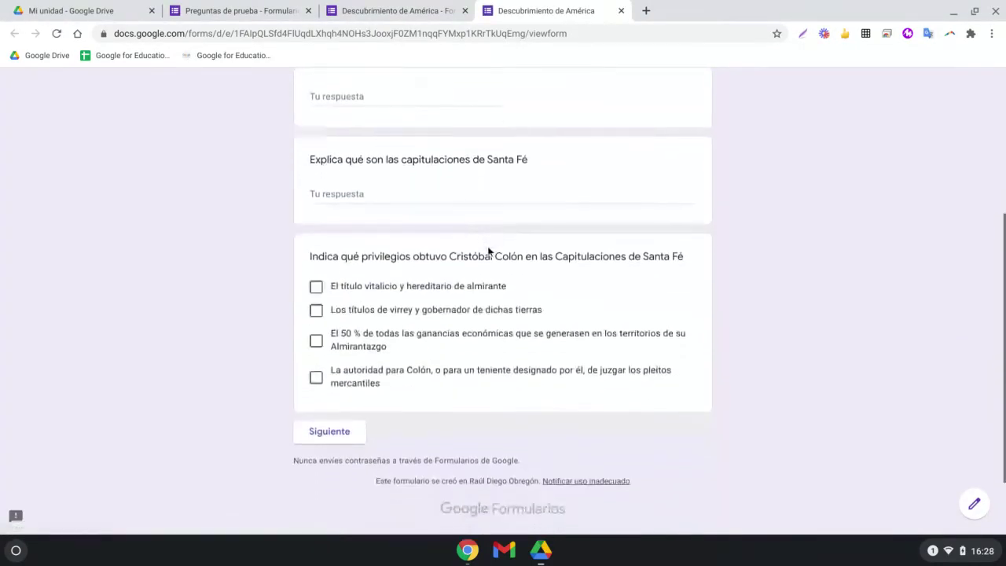
left_click(328, 431)
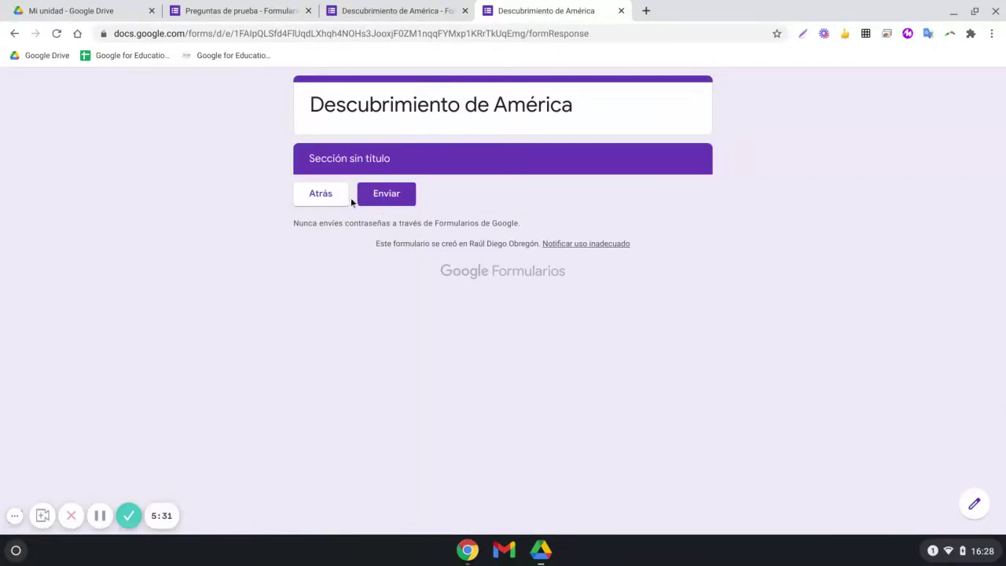
left_click(417, 10)
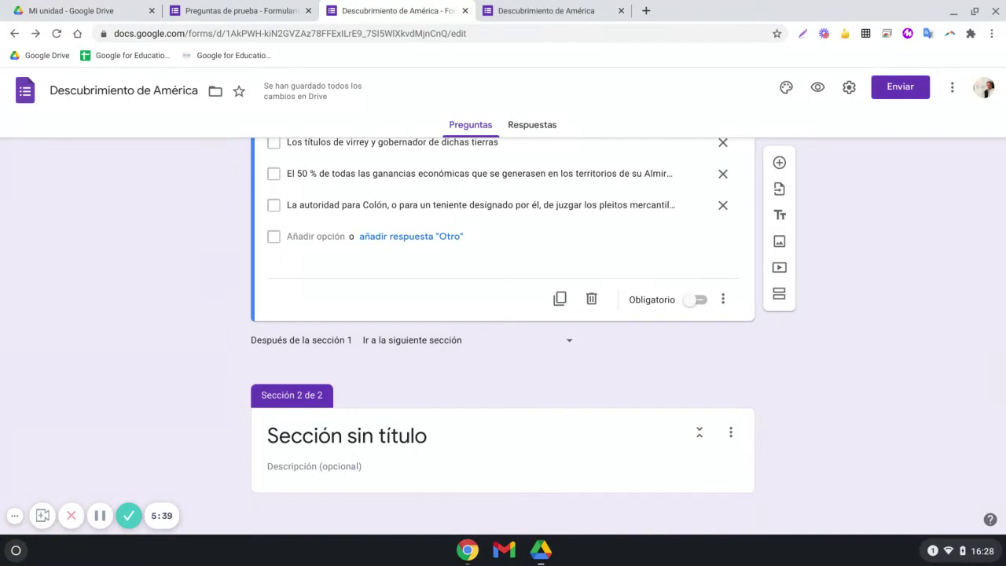
- Try the colourful capsules image from the Trabajo y escuela themes as the form header, and remove it
scroll(799, 352, "up", 10)
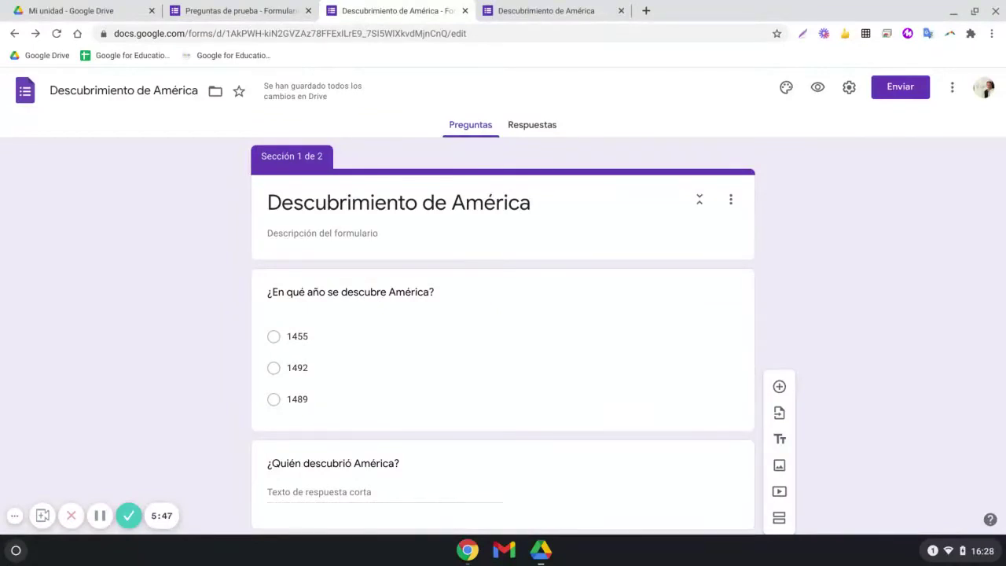
left_click(788, 88)
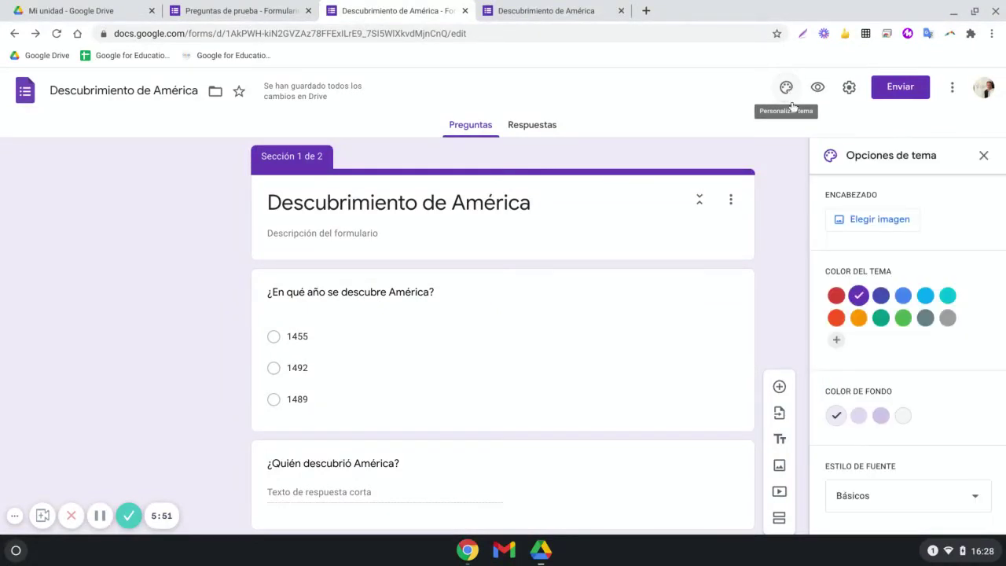
left_click(879, 223)
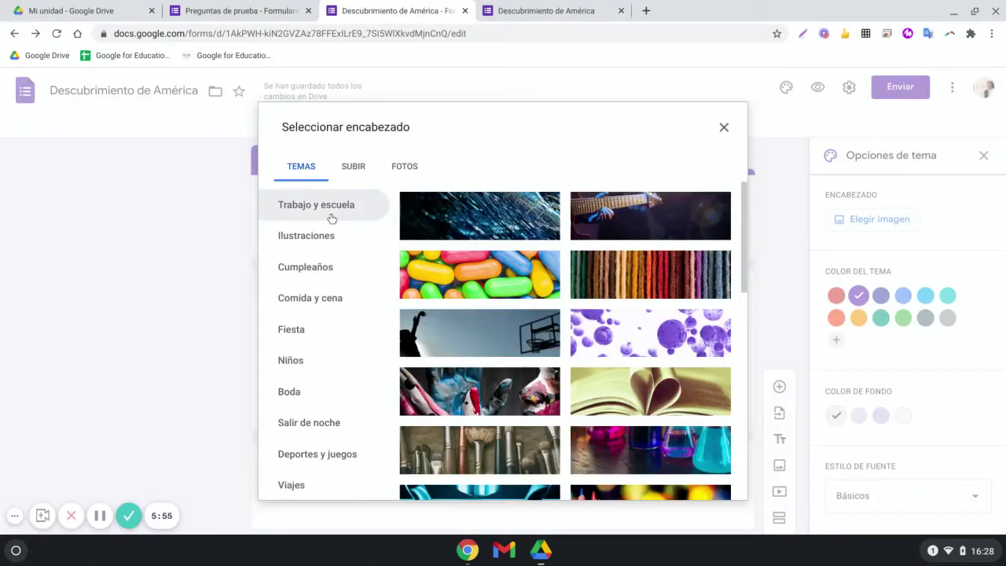
left_click(523, 287)
left_click(711, 484)
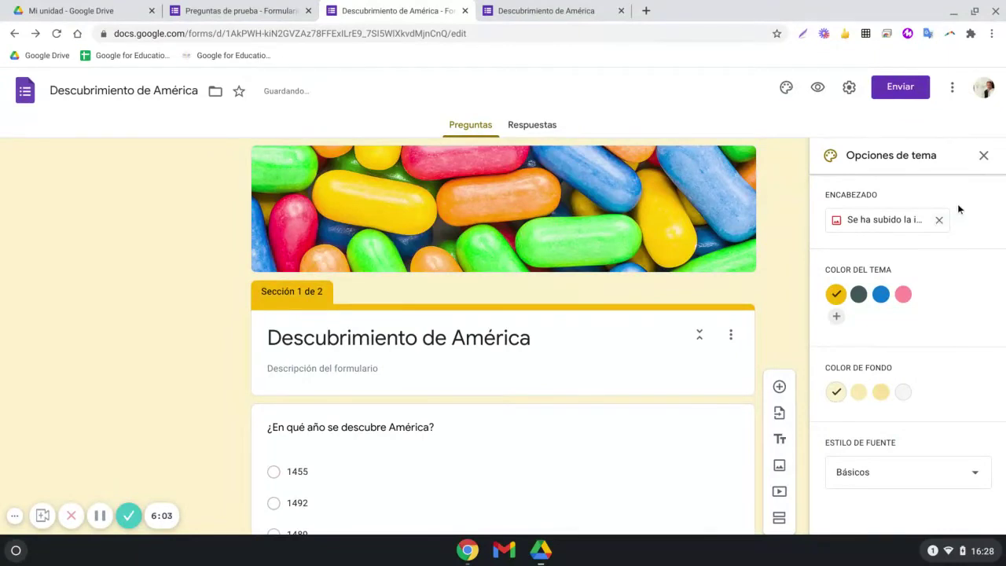
left_click(940, 219)
- Set the paintbrushes image from the Trabajo y escuela themes as the form header
left_click(876, 218)
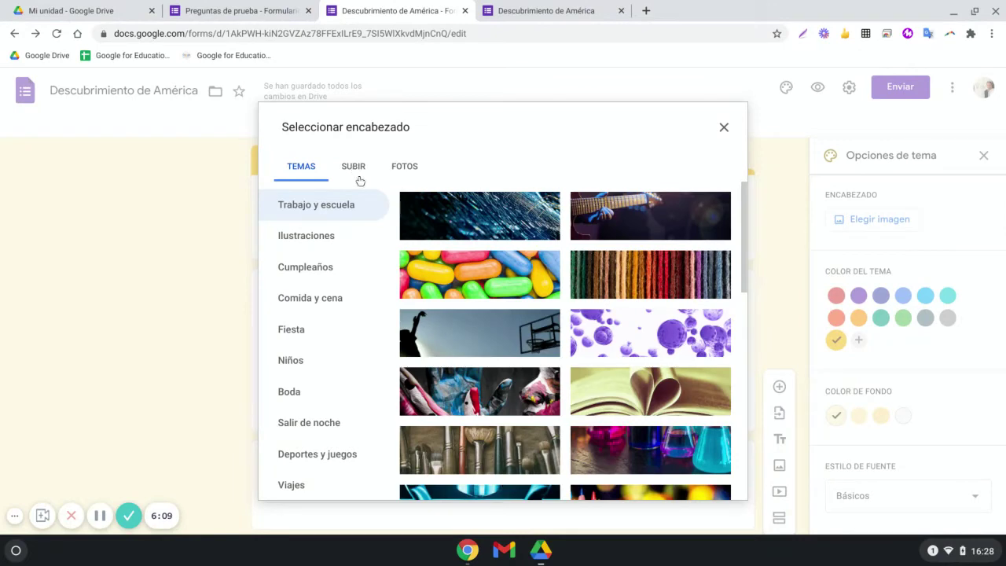
left_click(483, 462)
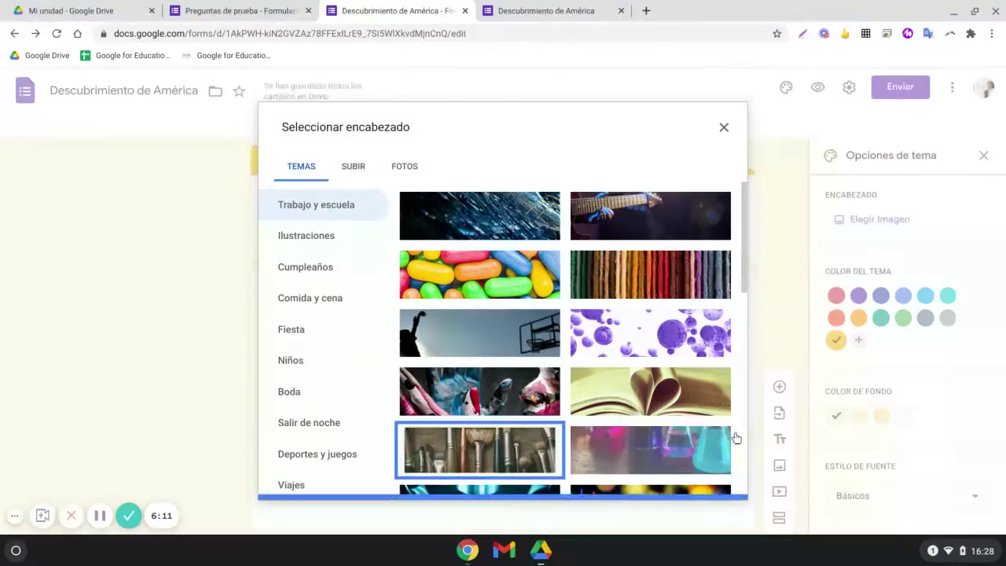
left_click(702, 481)
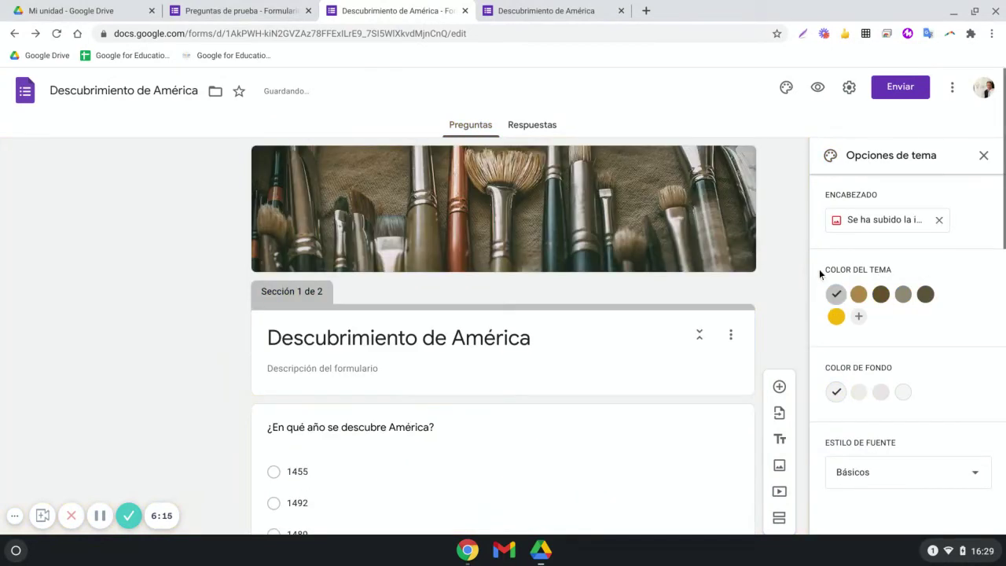
- Set the theme colour to brown #644f2c with the third background shade, and the font style to Alegre
left_click(881, 297)
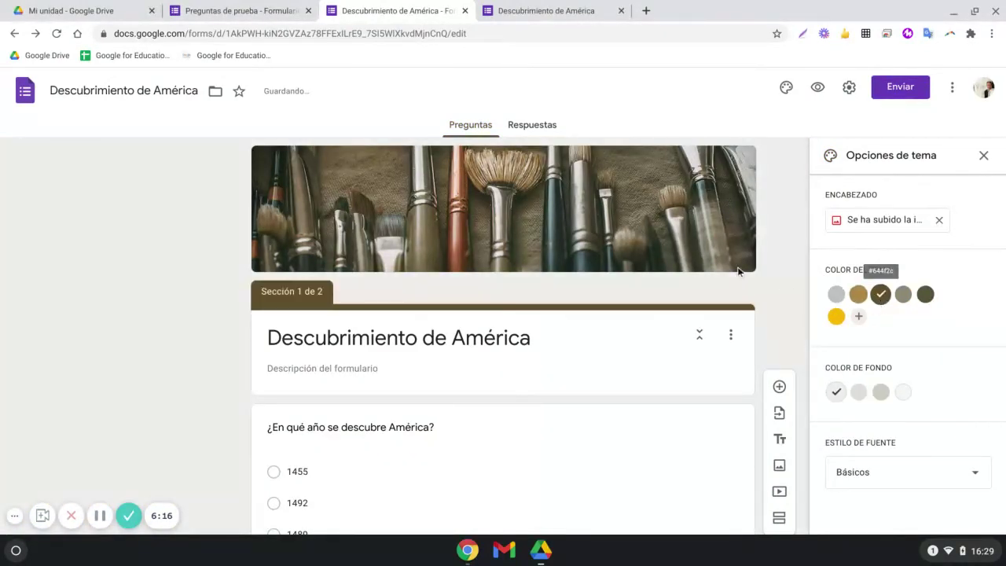
left_click(881, 392)
left_click(868, 480)
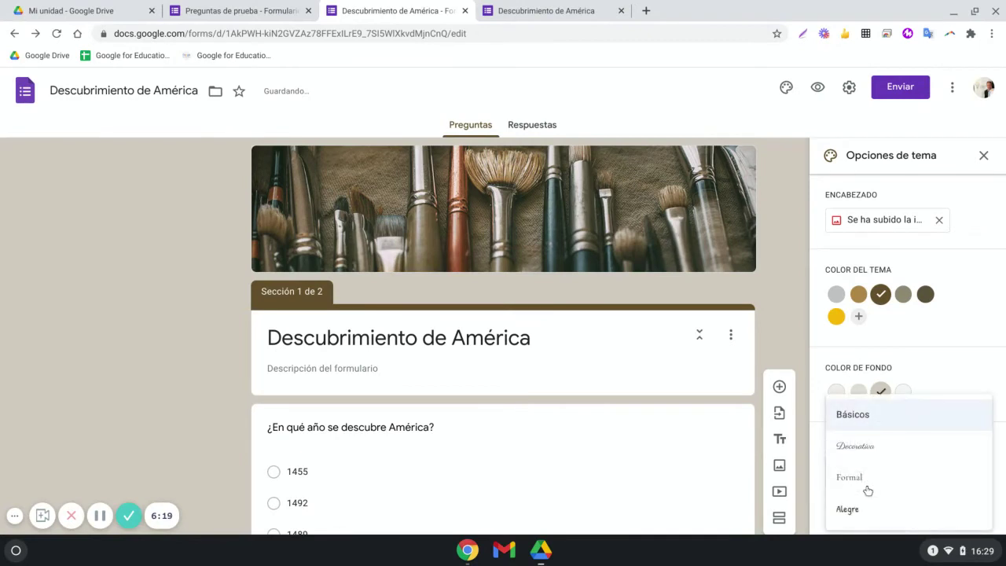
left_click(869, 513)
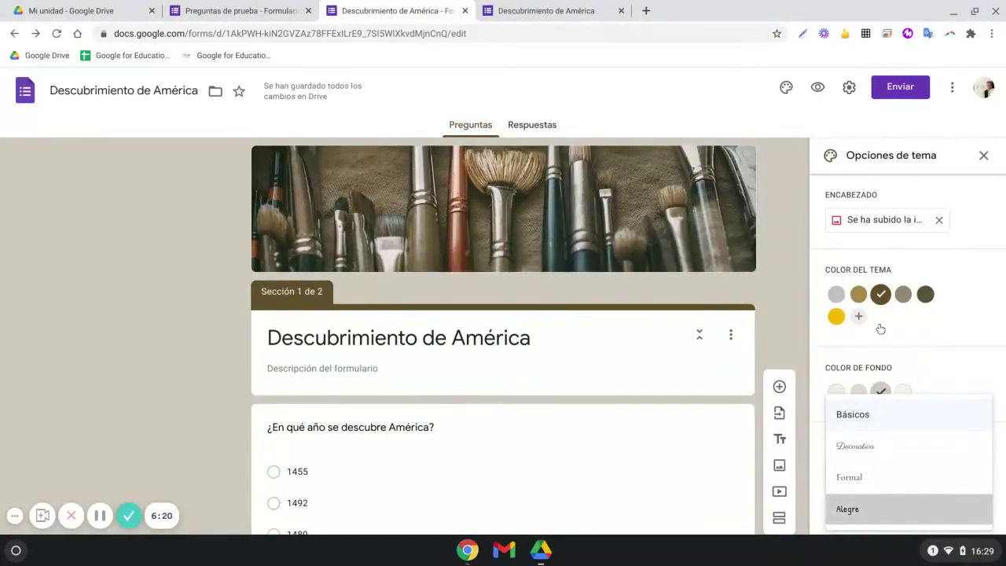
left_click(984, 155)
- Preview the restyled form with its new header, colours and font, and return to the form editor
left_click(816, 88)
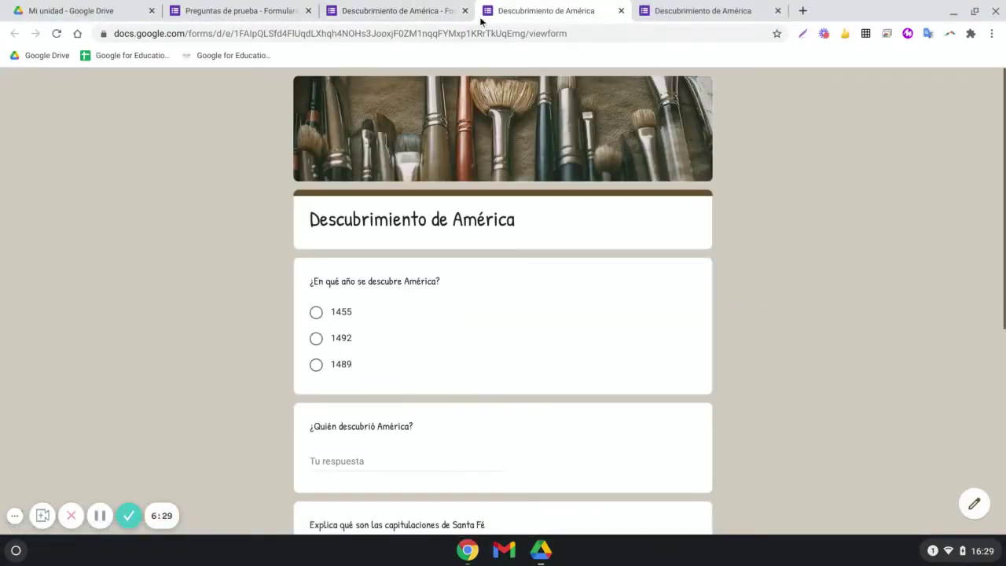
left_click(440, 12)
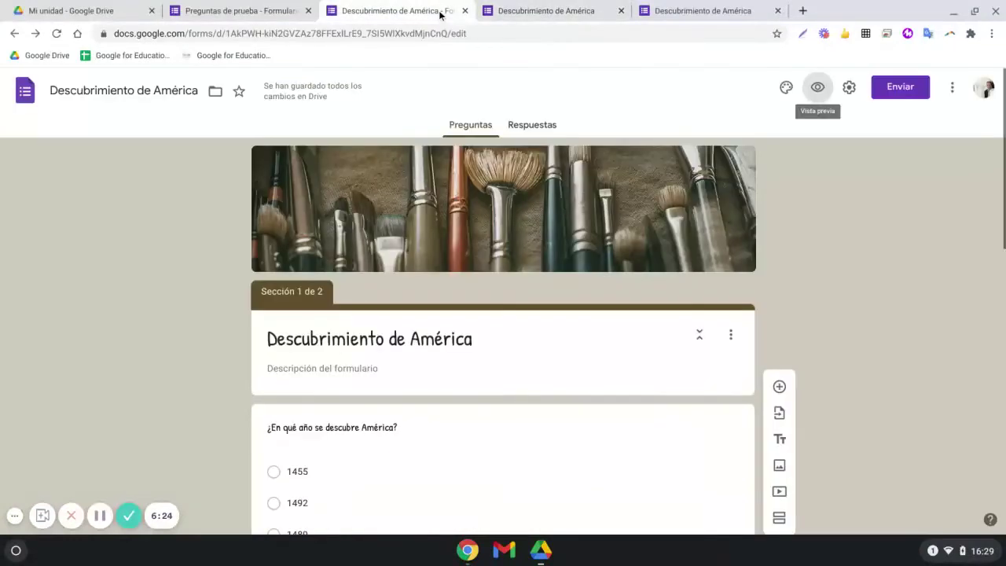
- Configure the form to collect e-mail addresses and send response receipts with the option "Si el encuestado lo solicita"
left_click(849, 86)
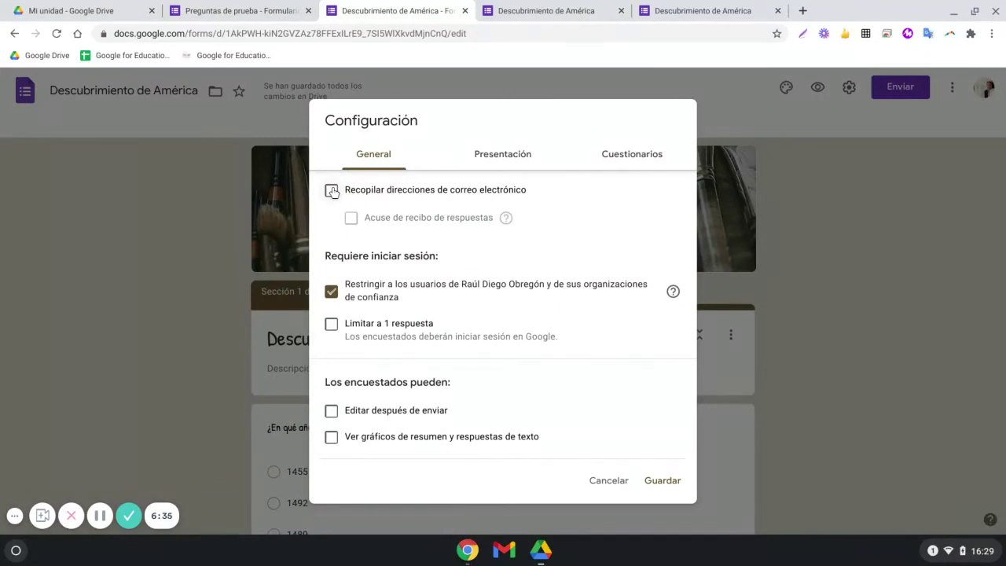
left_click(332, 191)
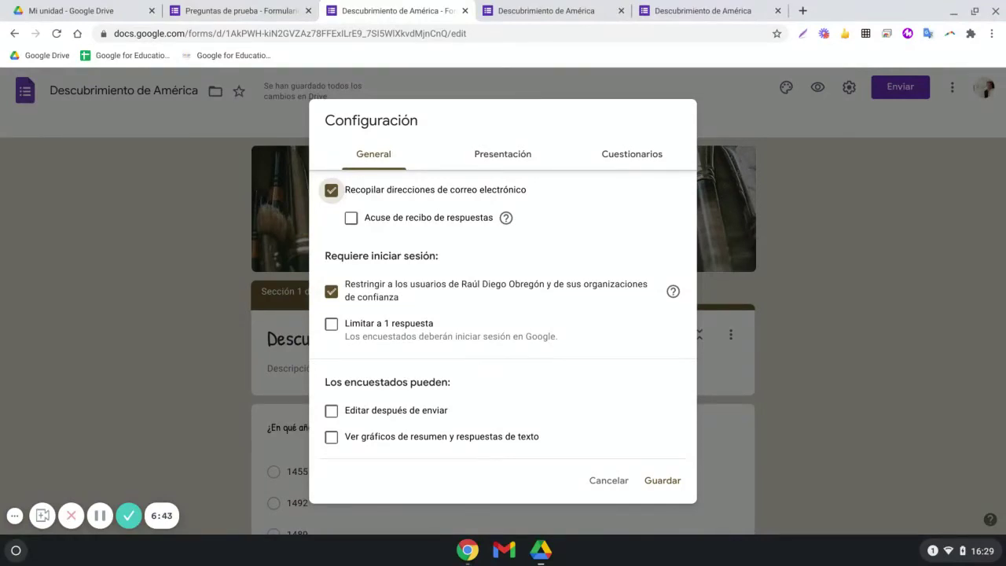
left_click(351, 218)
left_click(369, 241)
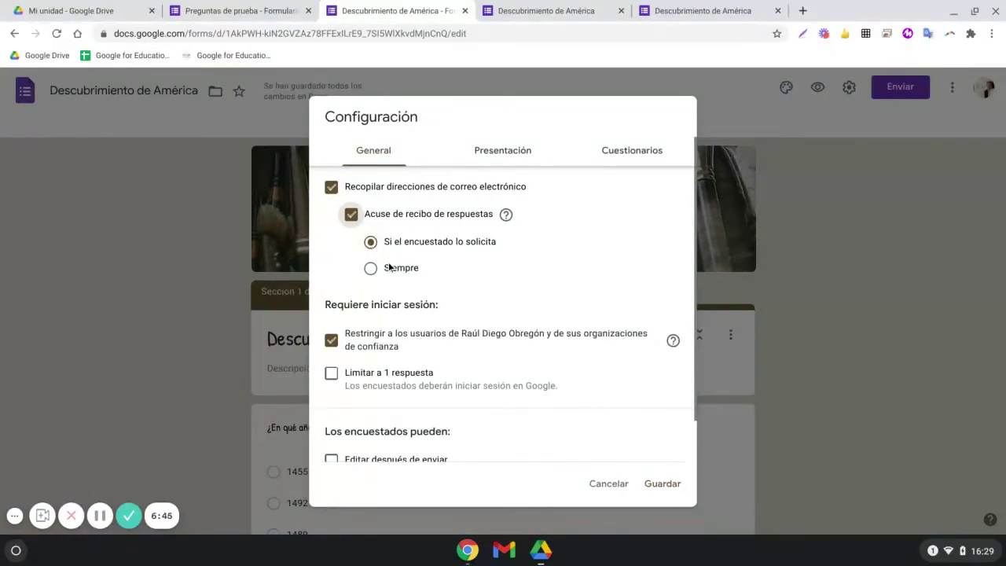
left_click(370, 268)
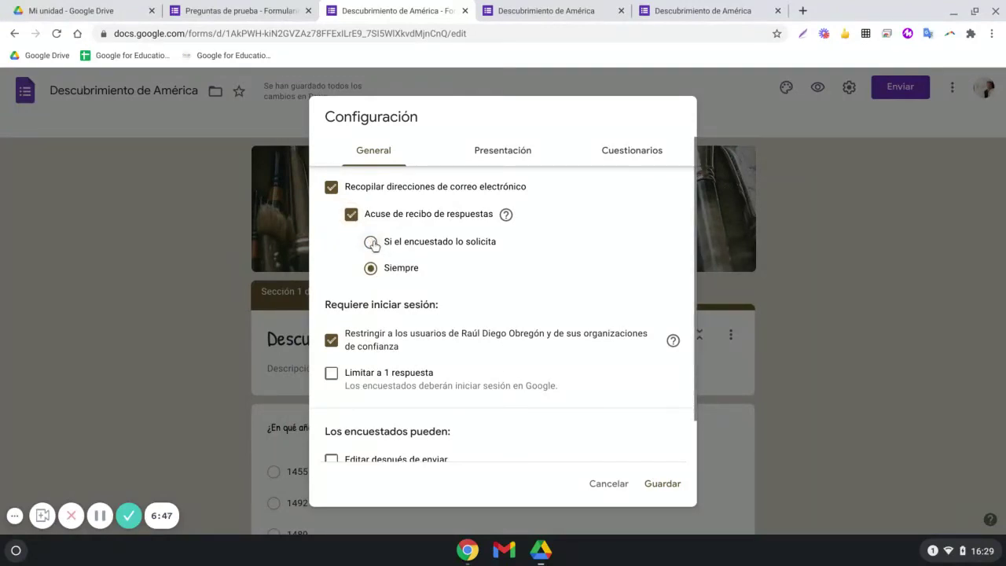
left_click(372, 243)
- Remove the restriction to users of the organization and limit the form to 1 response per person
left_click(327, 343)
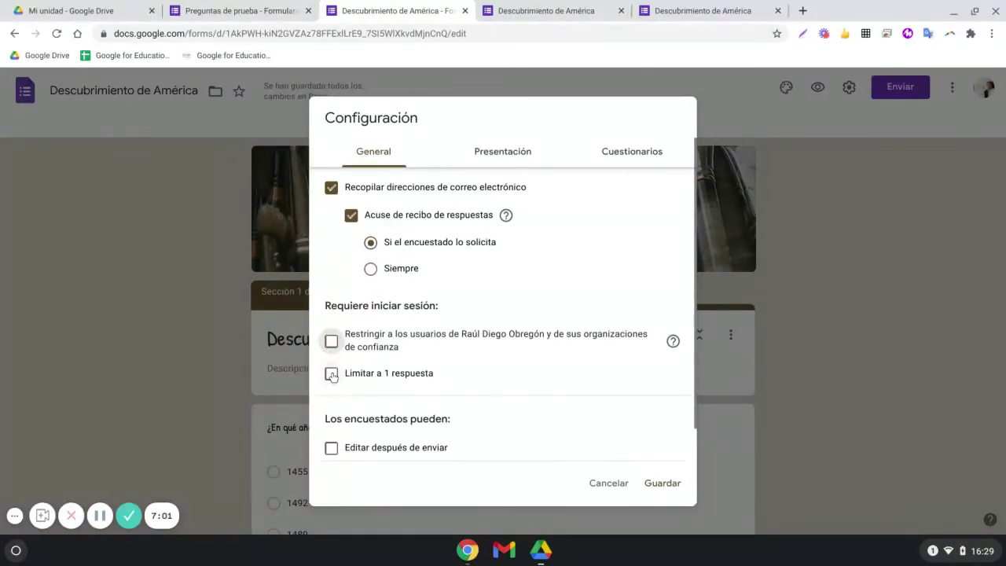
left_click(332, 375)
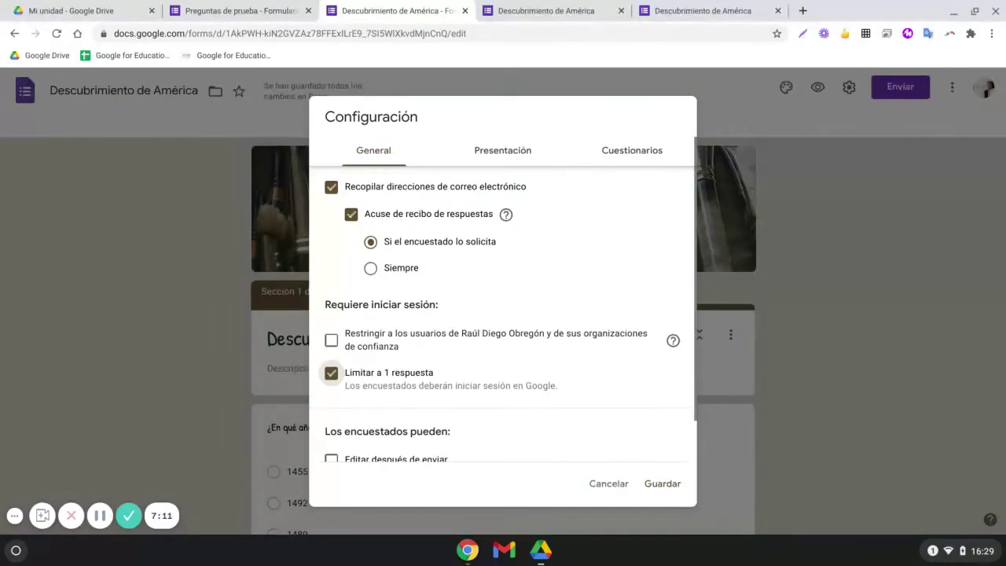
scroll(472, 406, "down", 1)
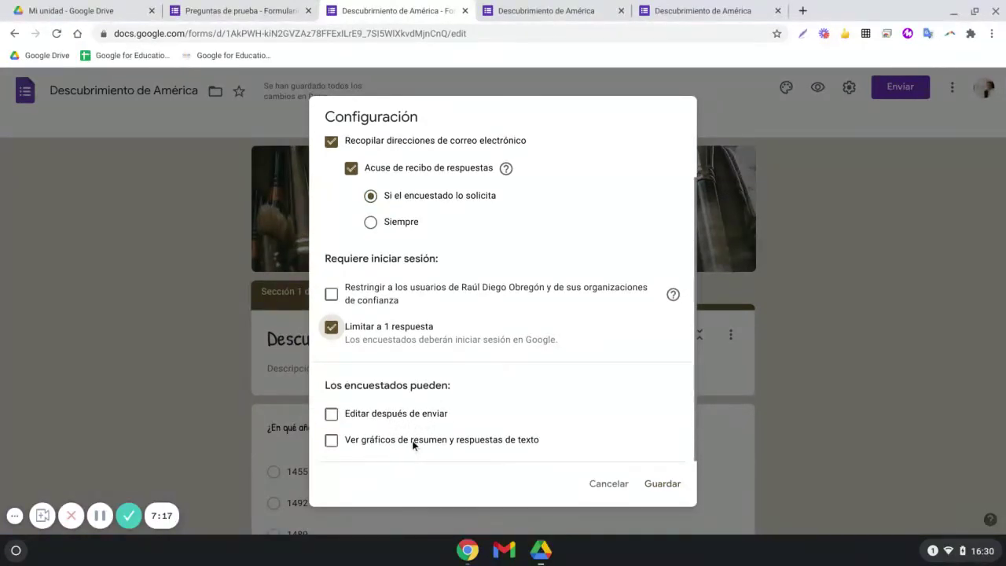
scroll(420, 428, "up", 1)
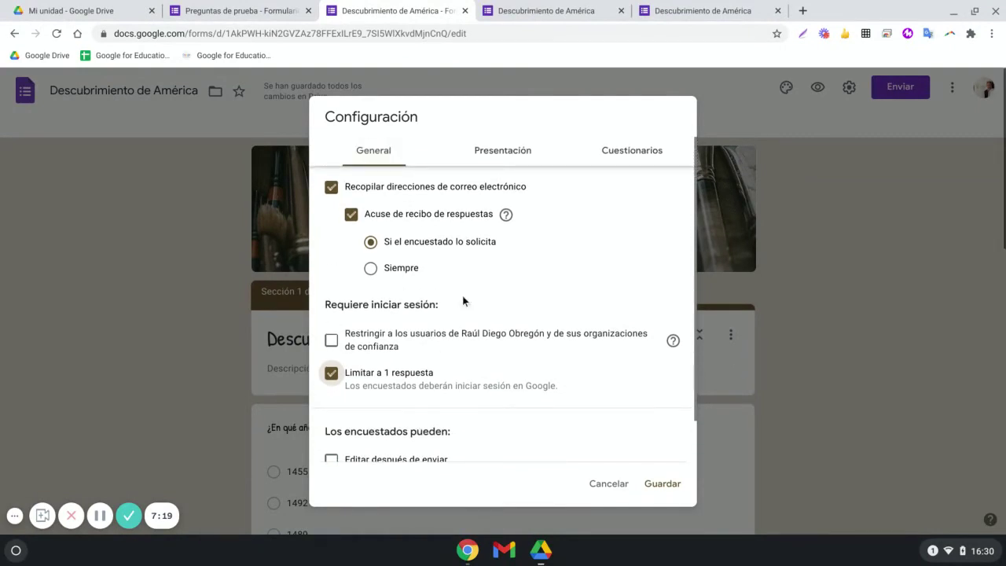
- Enable the progress bar and random question order in the presentation settings, and open the confirmation message for editing
left_click(500, 156)
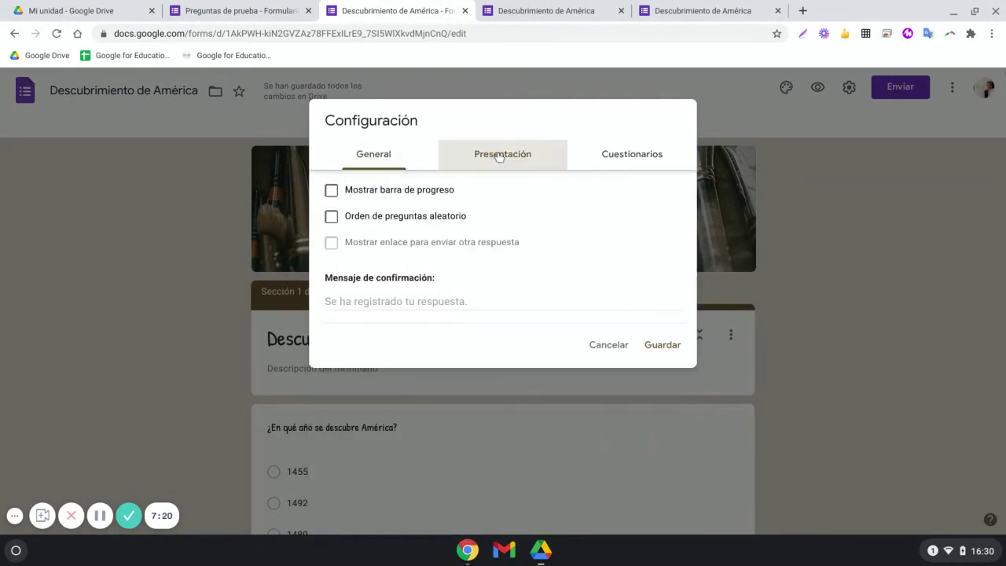
left_click(333, 193)
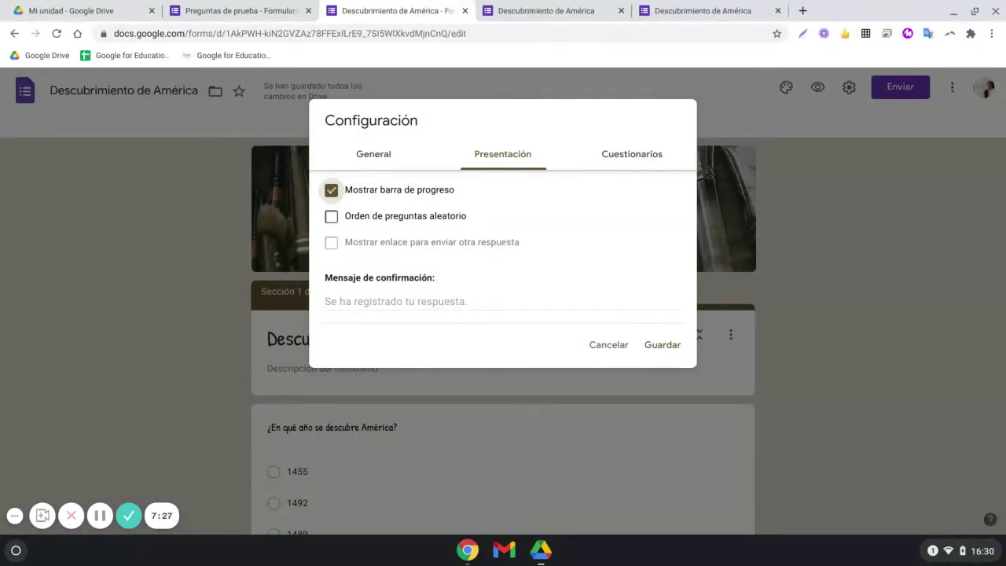
left_click(331, 216)
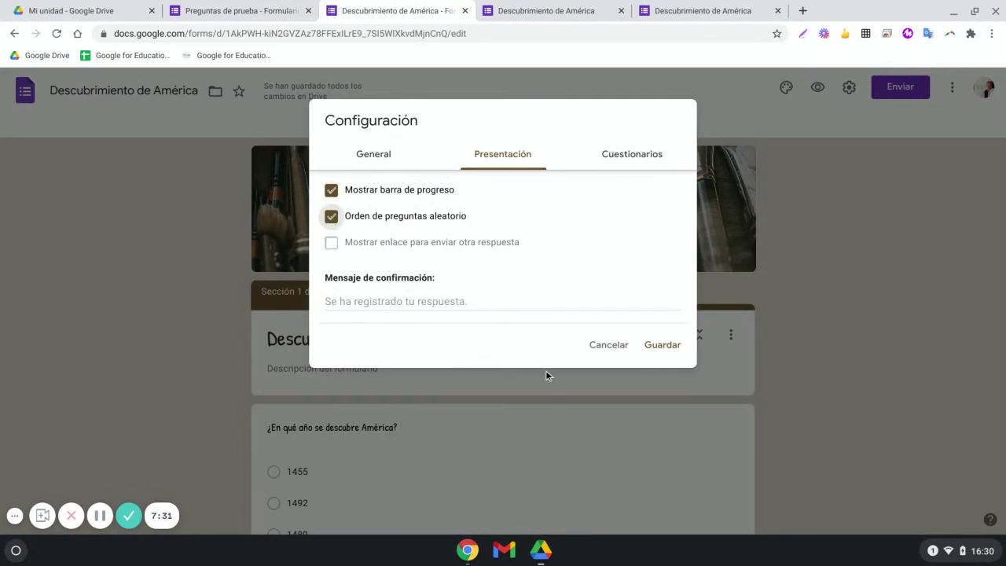
scroll(576, 439, "down", 3)
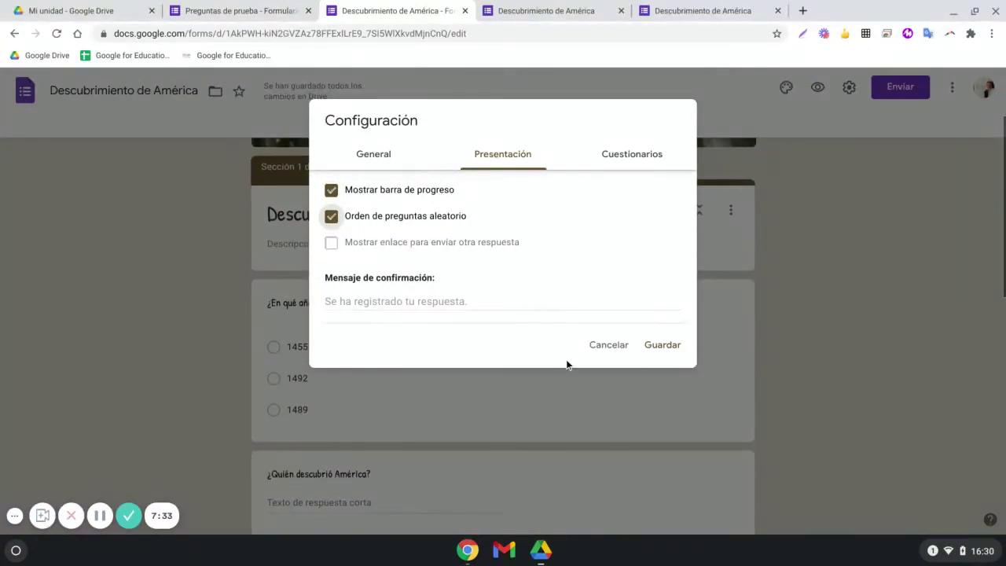
left_click(347, 304)
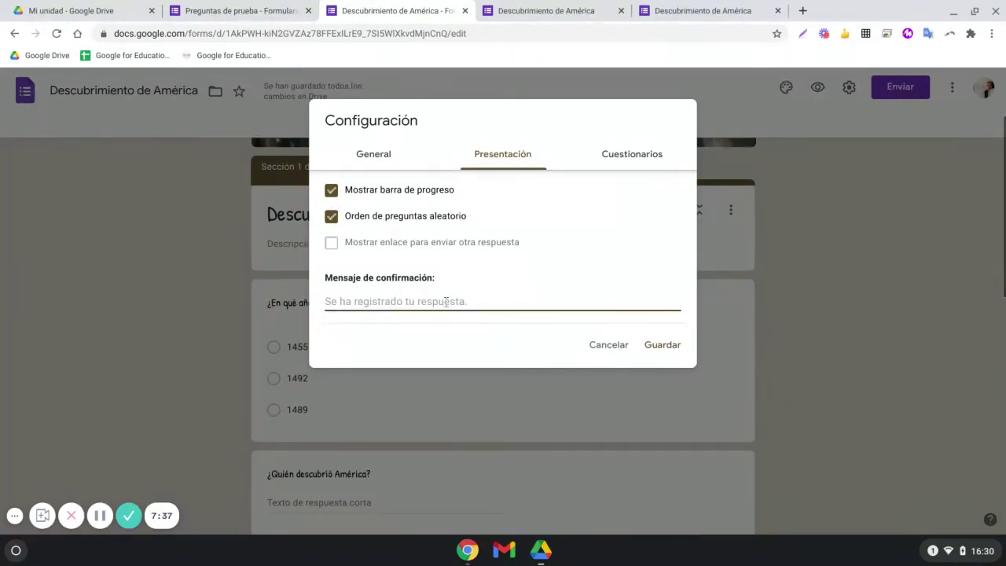
- Turn the form into a quiz with the grade published "Más tarde, después de la revisión manual" and save the settings
left_click(629, 153)
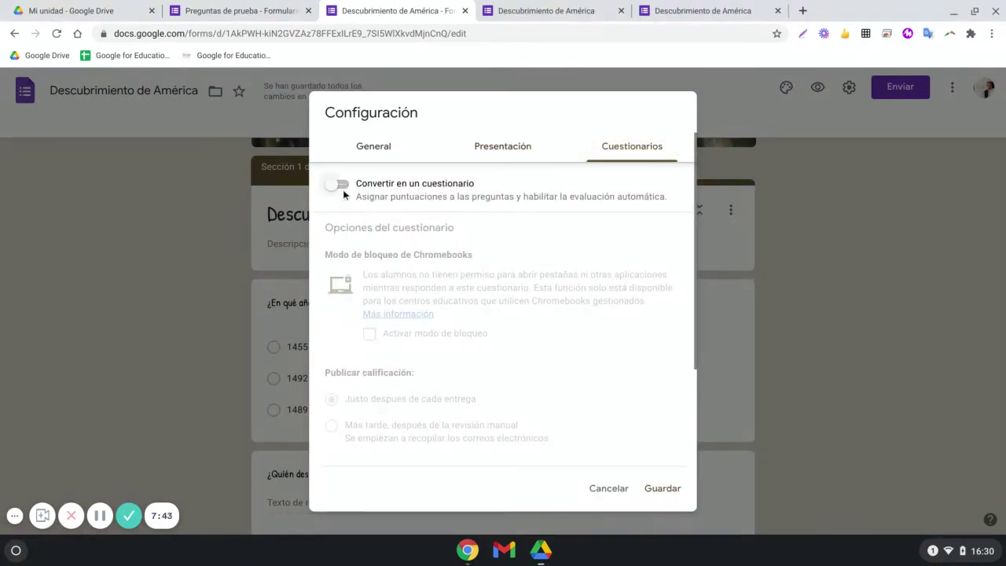
left_click(339, 187)
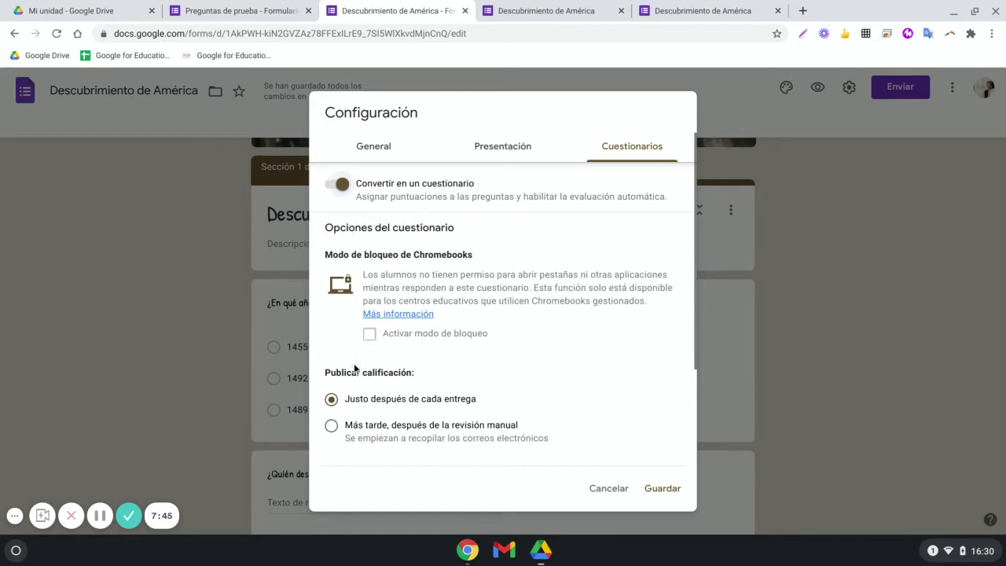
scroll(357, 371, "down", 3)
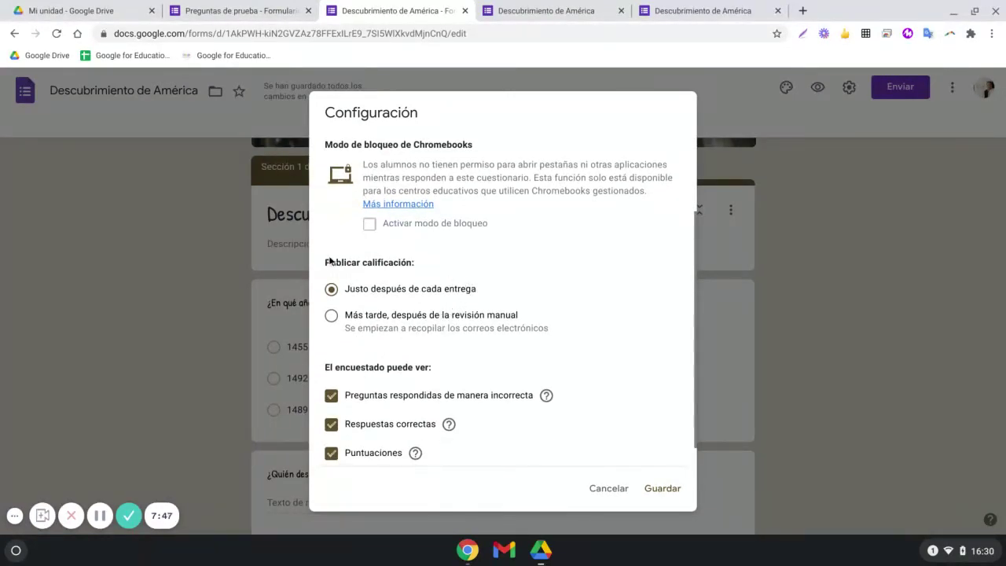
left_click(331, 316)
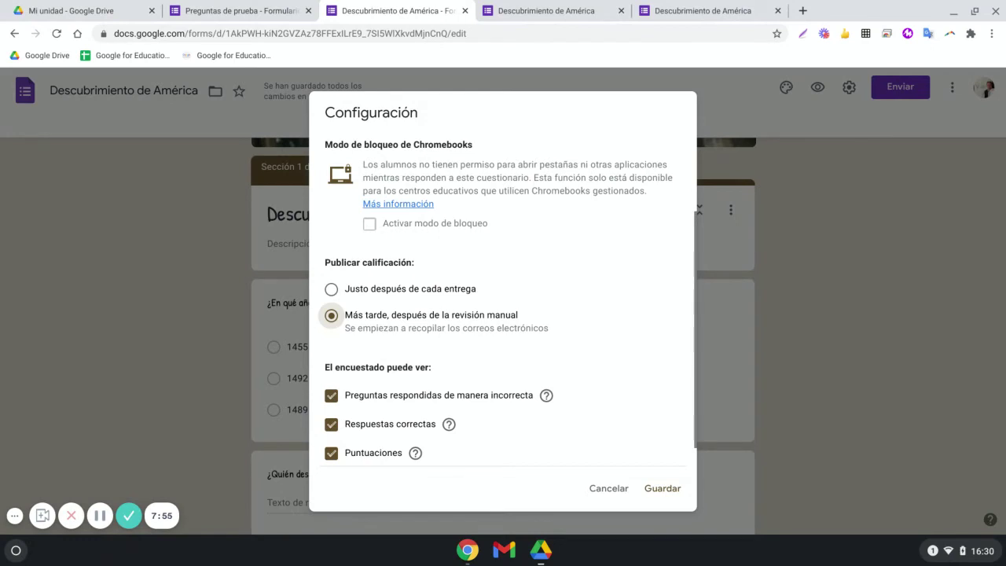
scroll(375, 334, "down", 1)
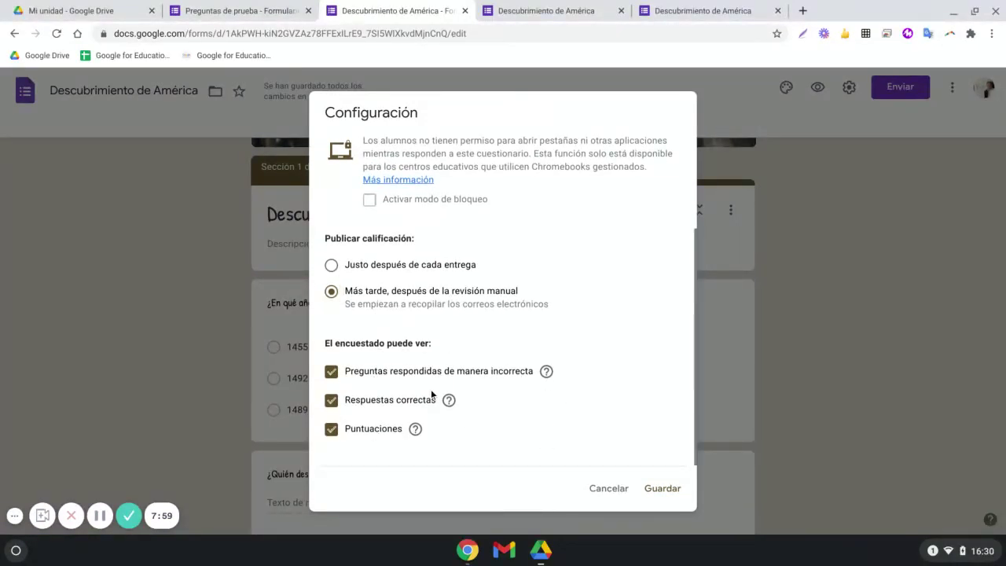
left_click(331, 401)
left_click(331, 401)
left_click(681, 492)
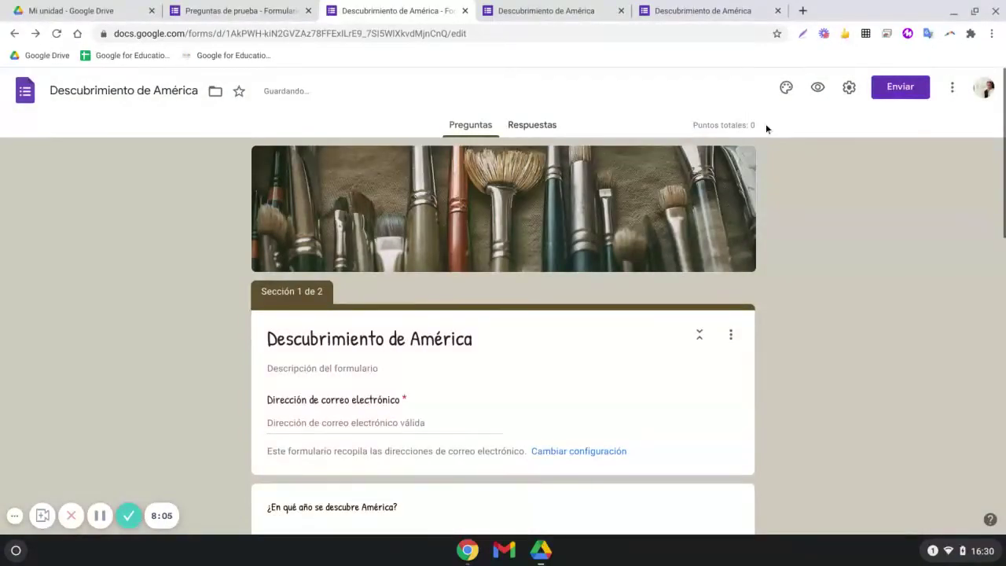
- In the answer key of "¿En qué año se descubre América?", assign 2 points and mark 1492 as correct
scroll(719, 232, "down", 3)
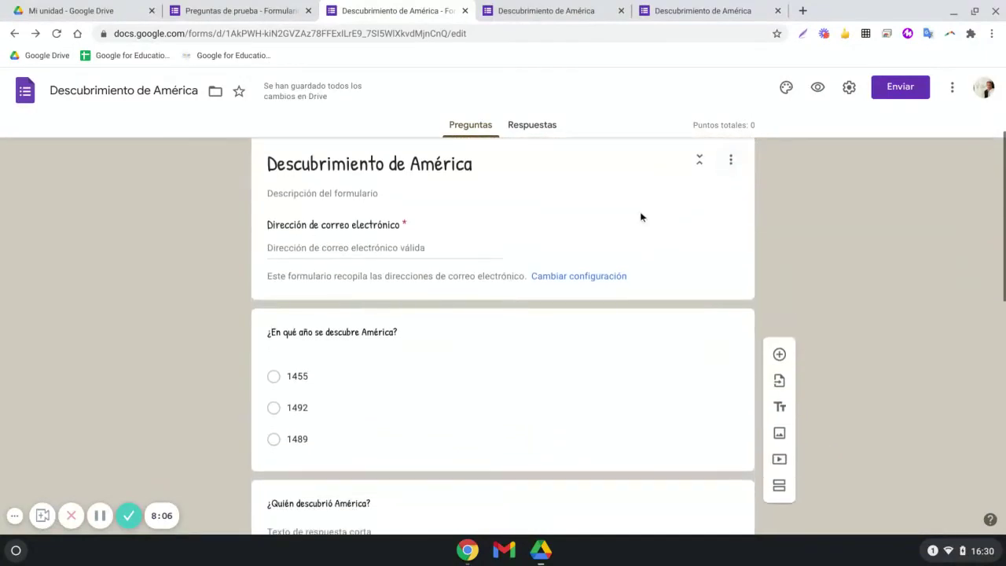
left_click(472, 374)
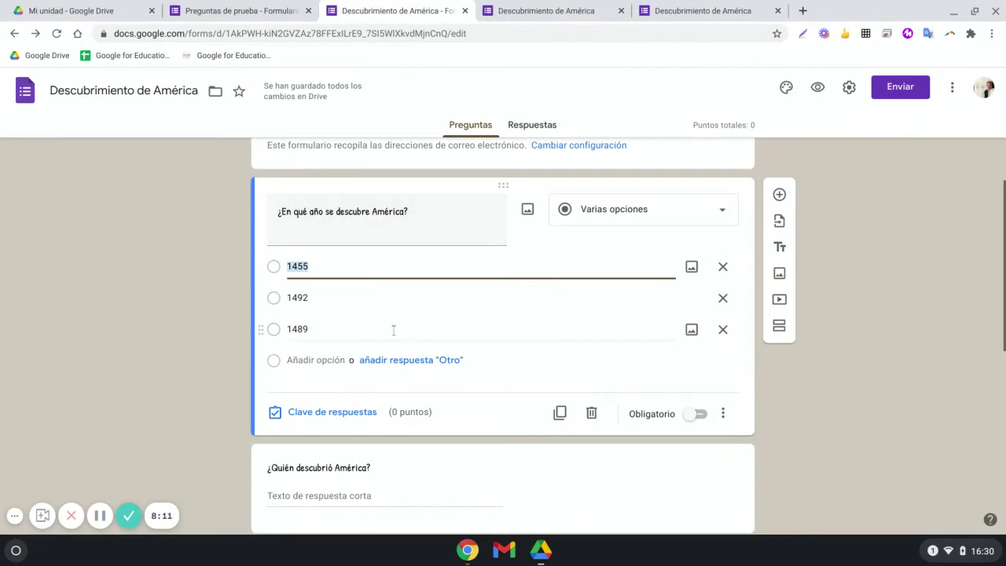
left_click(322, 410)
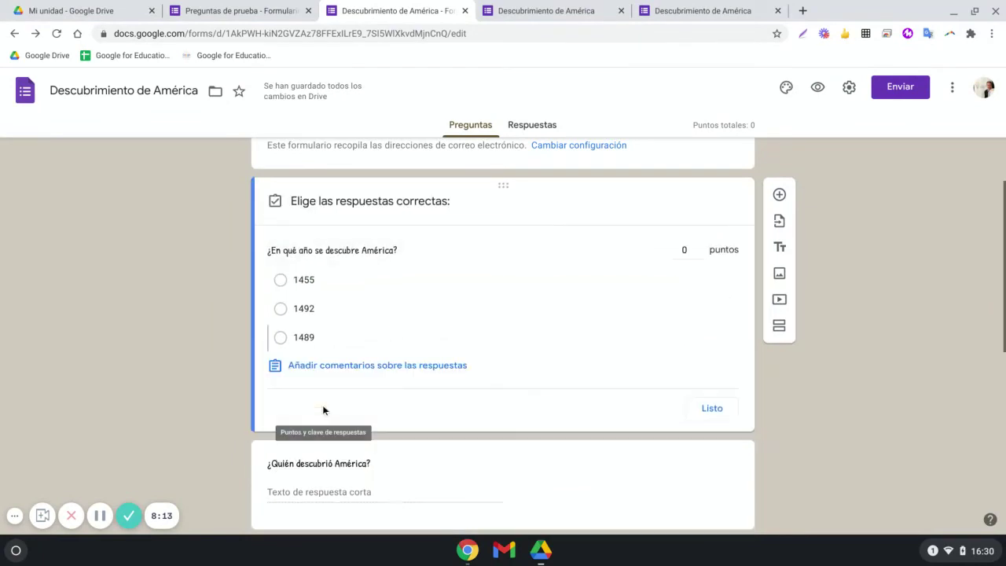
left_click(701, 246)
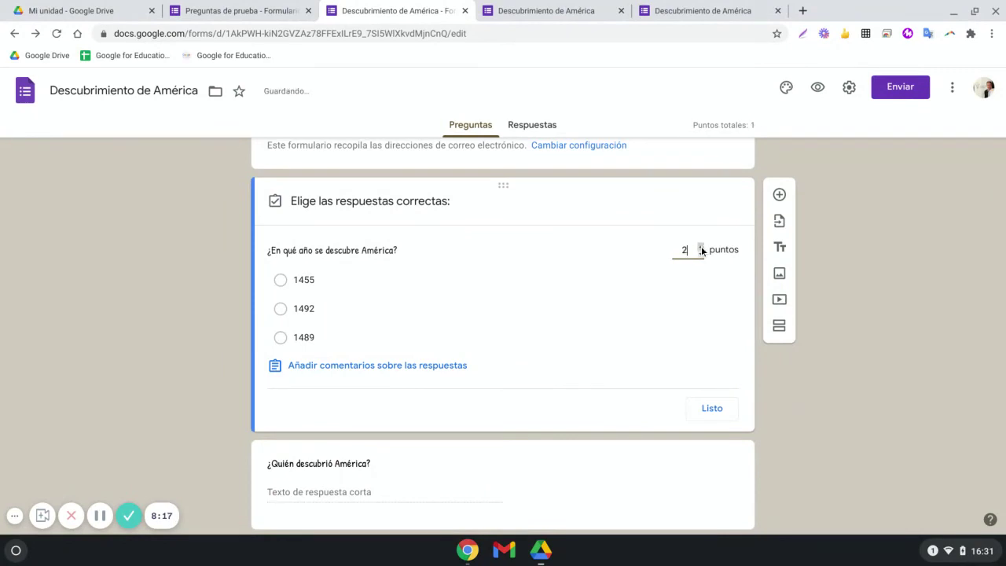
left_click(281, 309)
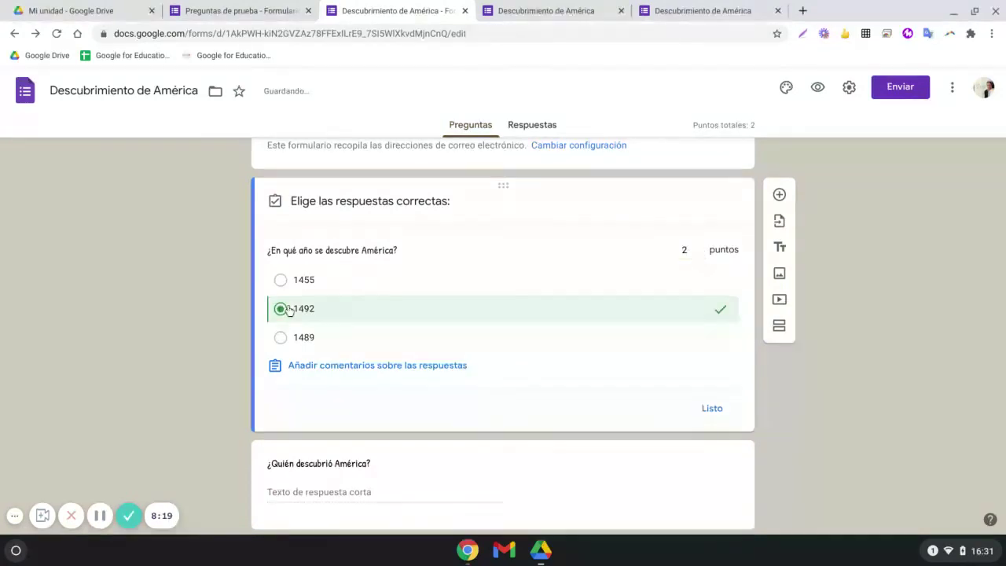
- Look at the feedback fields for incorrect and correct answers without adding comments, and close the question's answer key
left_click(329, 367)
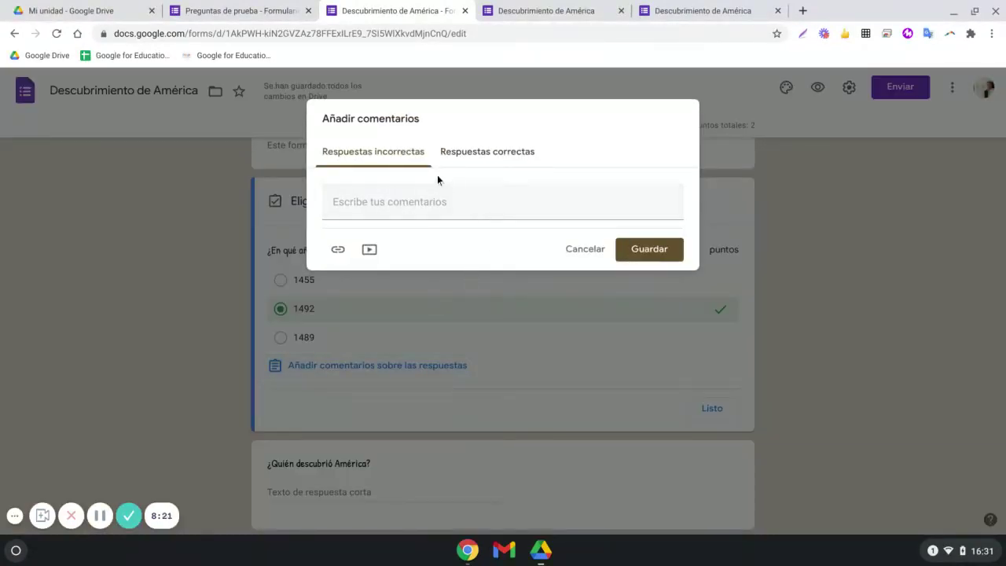
left_click(450, 212)
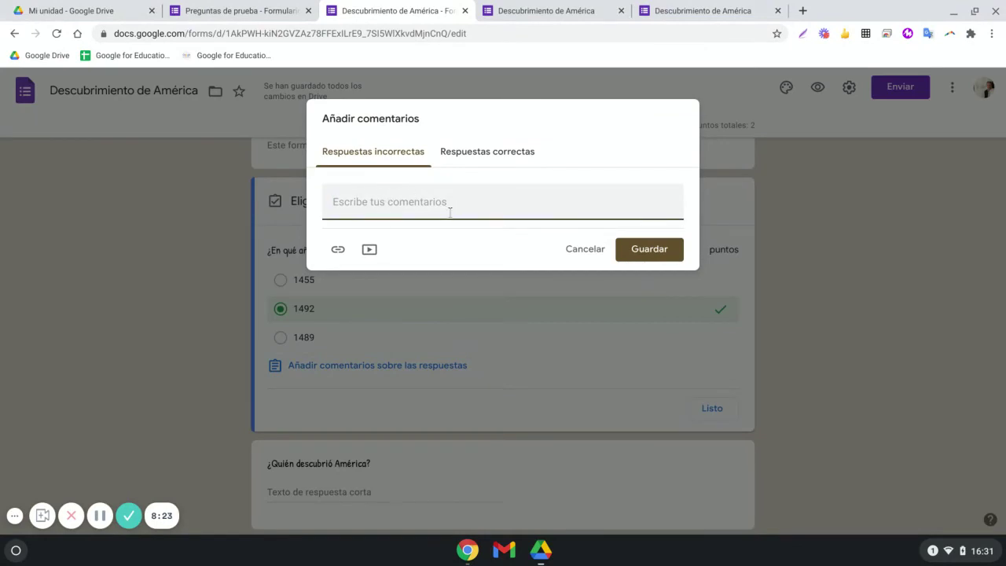
left_click(460, 159)
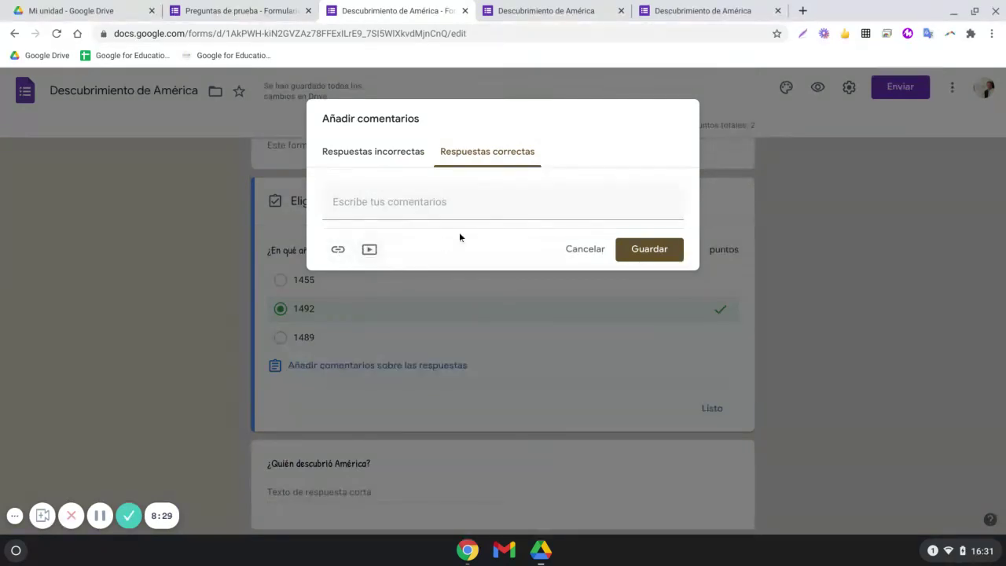
left_click(407, 152)
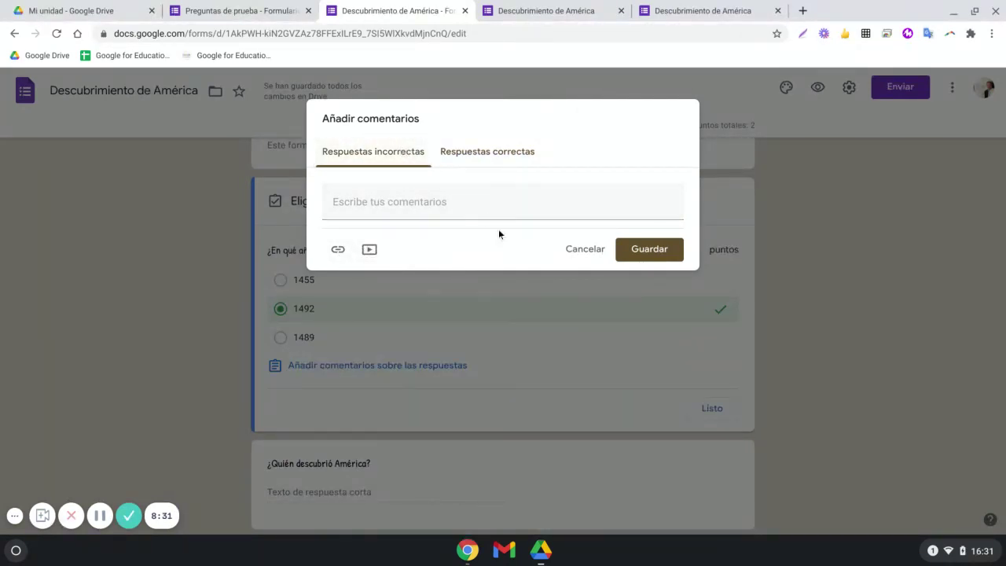
left_click(584, 250)
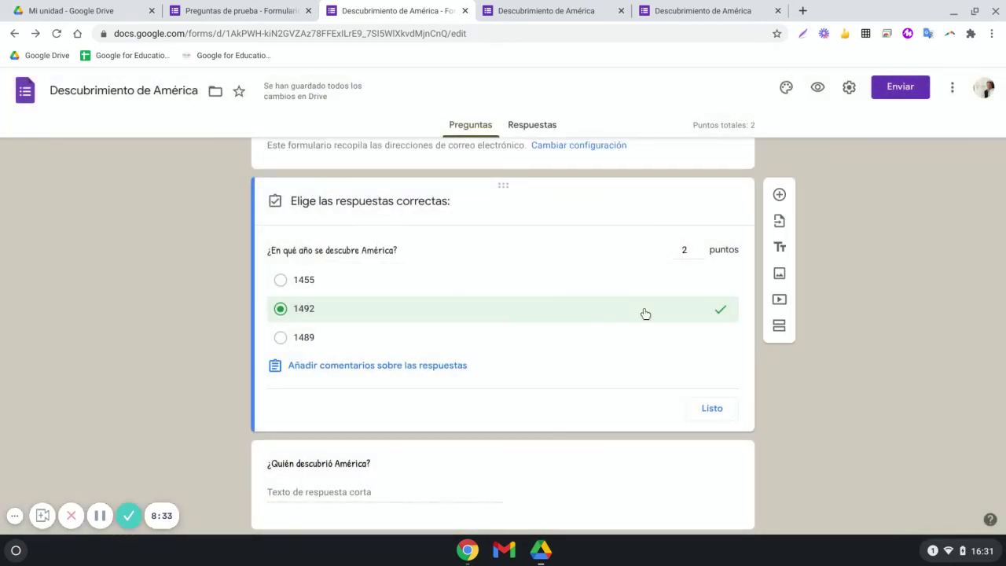
left_click(712, 409)
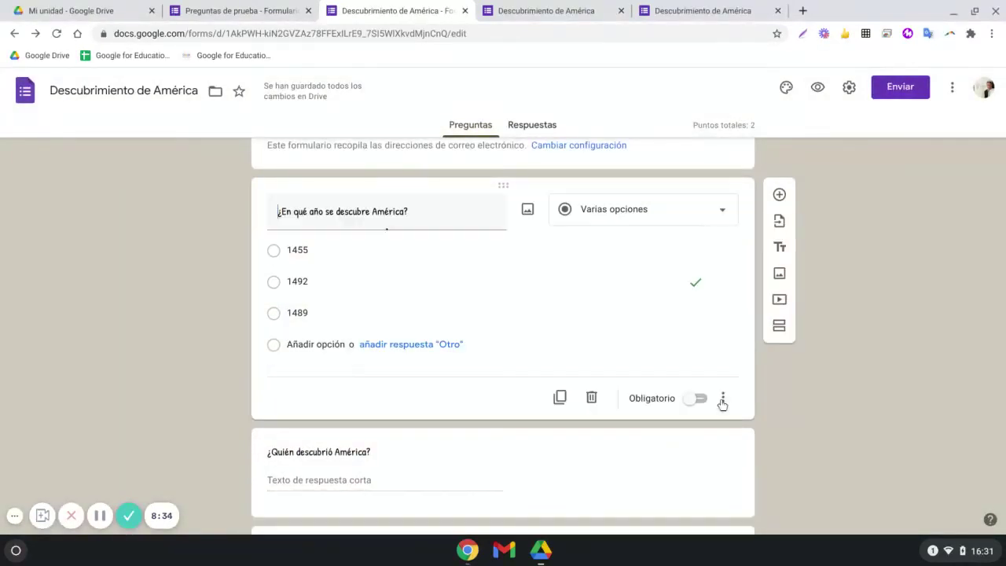
- In the answer key of "¿Quién descubrió América?", enter the correct answers "Colón", "Colon" and "Critóbal Colón"
scroll(610, 341, "down", 3)
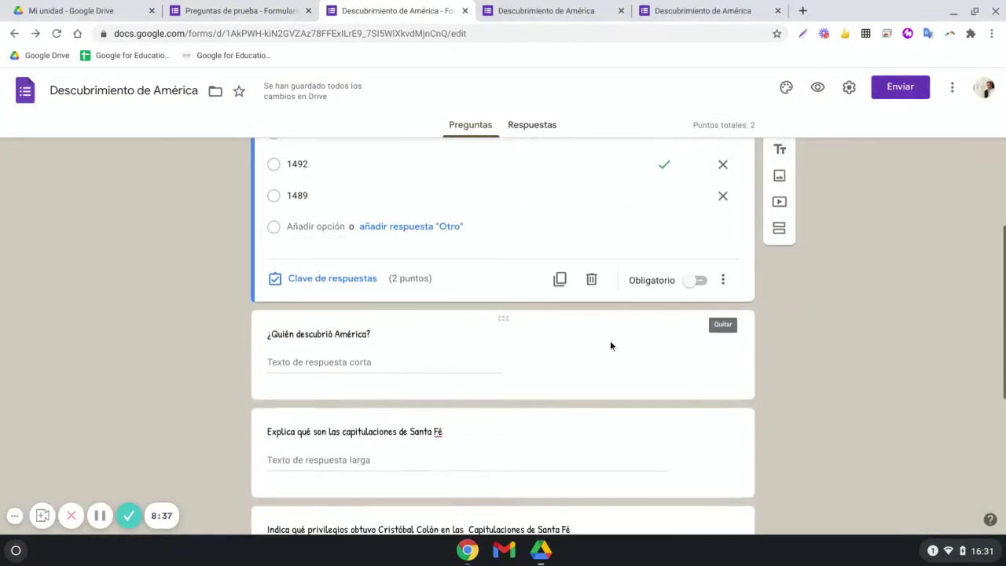
left_click(610, 340)
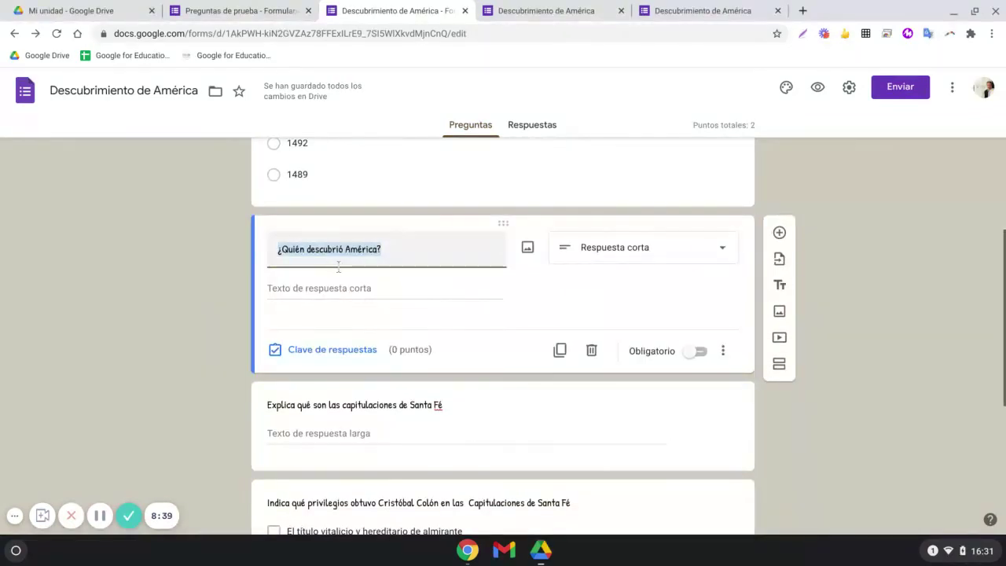
left_click(331, 351)
left_click(375, 316)
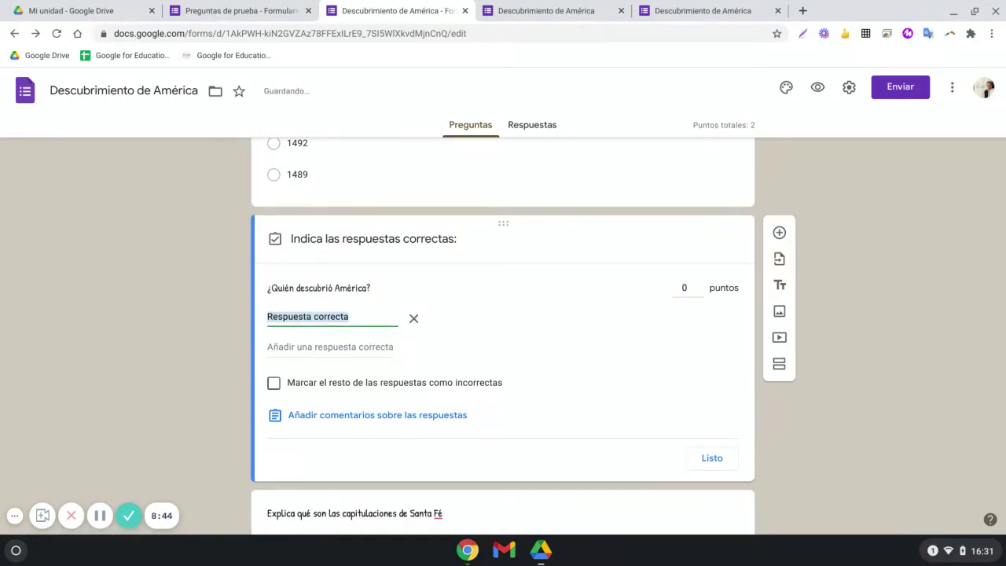
type("Colón")
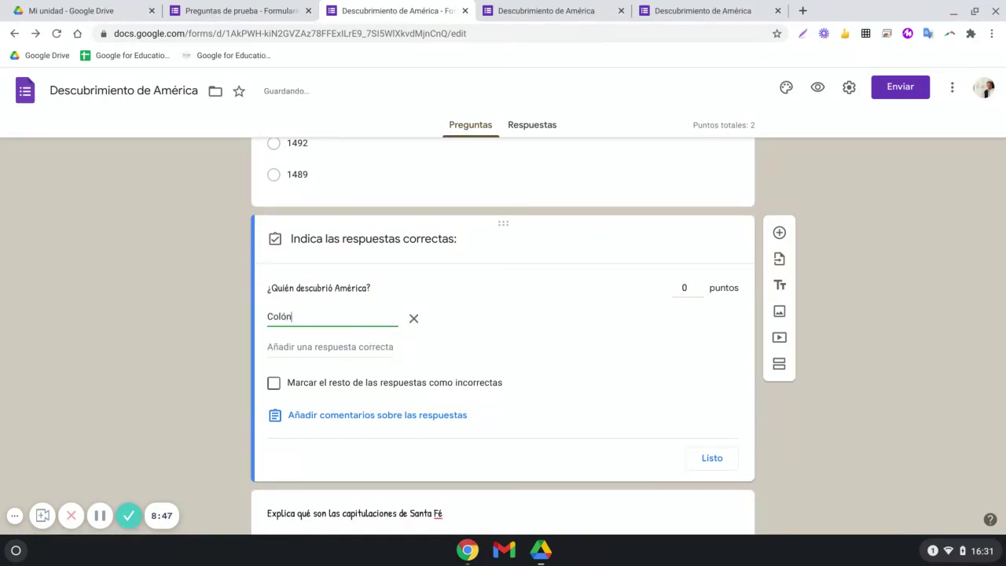
left_click(301, 348)
type("Colon")
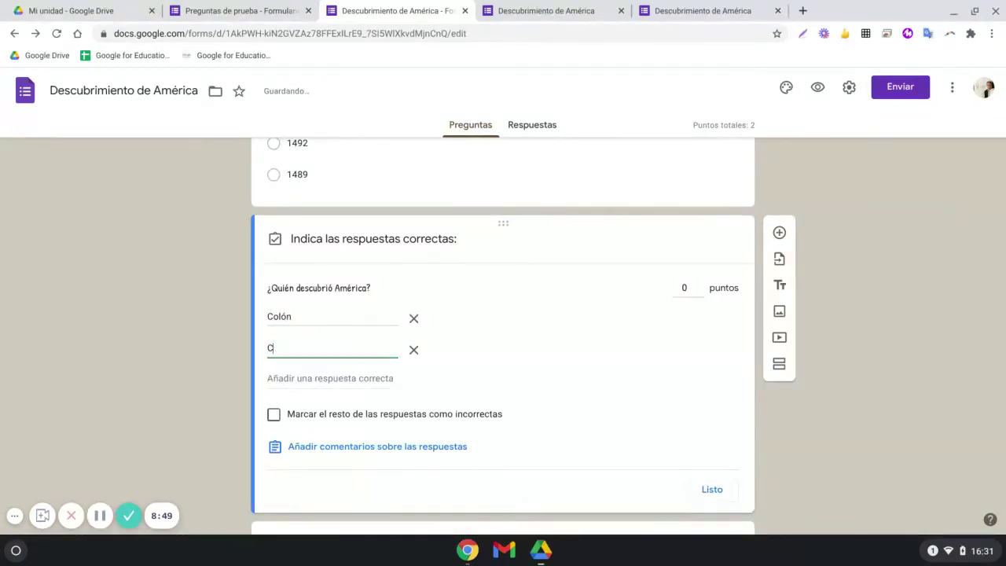
left_click(299, 372)
type("Cri")
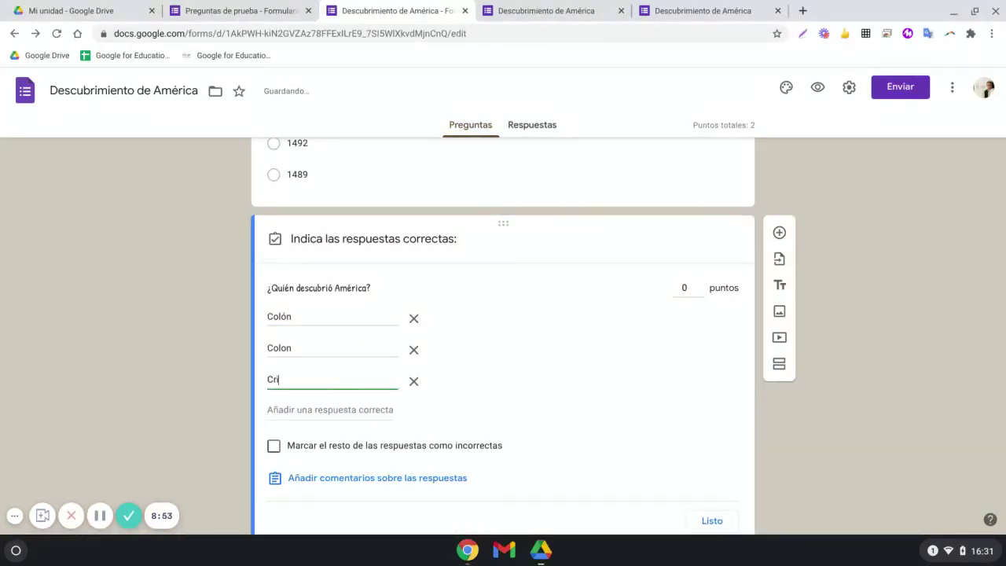
type("stóbal Colón")
- Mark all remaining answers to "¿Quién descubrió América?" as incorrect and remove the surplus placeholder answer
left_click(284, 410)
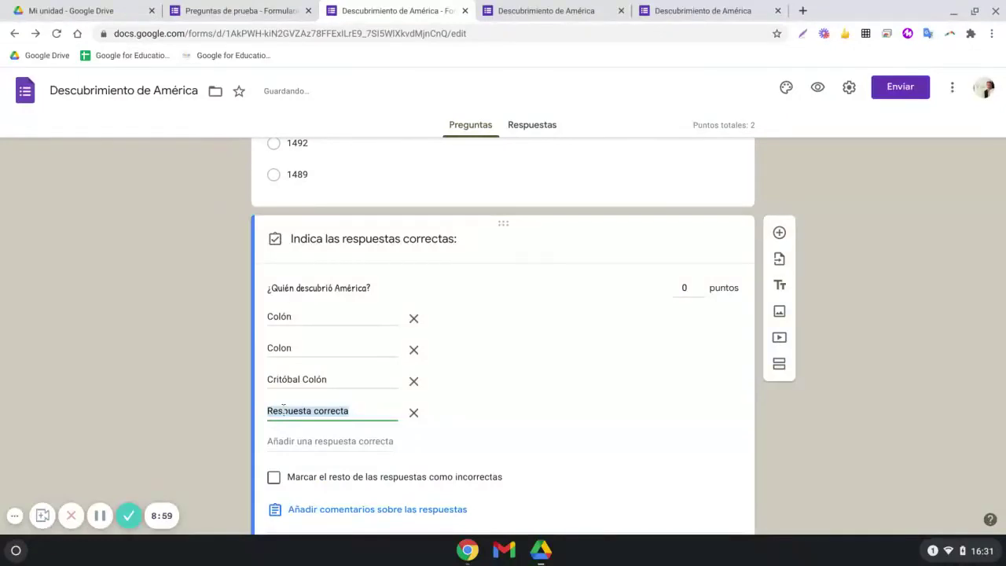
left_click(275, 478)
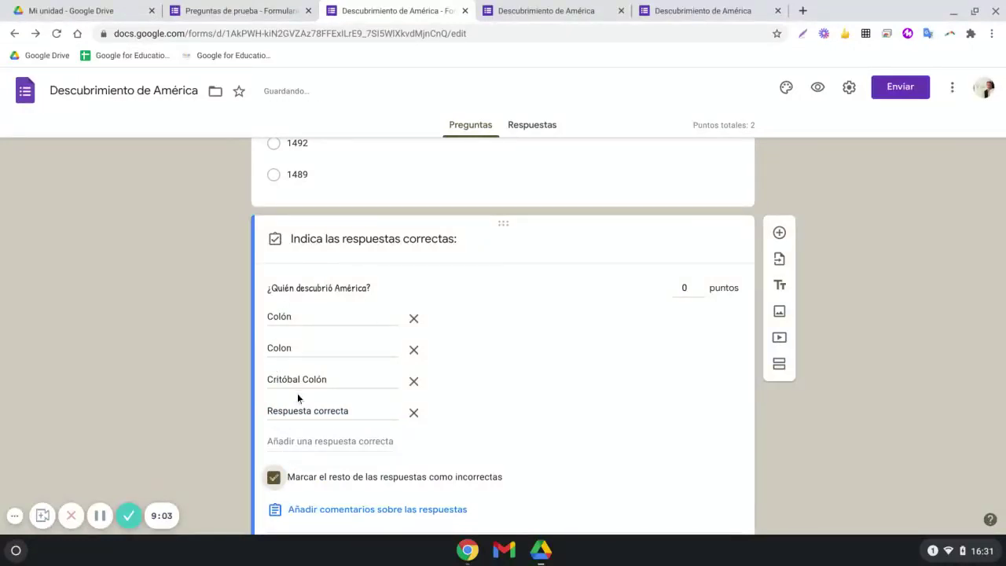
left_click(413, 412)
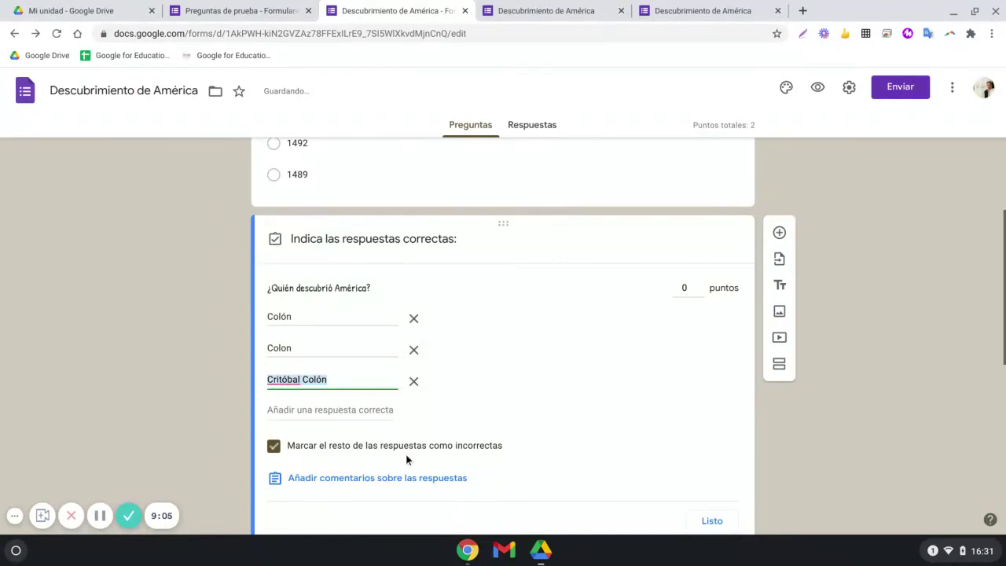
- Correct the spelling of the third accepted answer to "Cristóbal Colón"
left_click(280, 379)
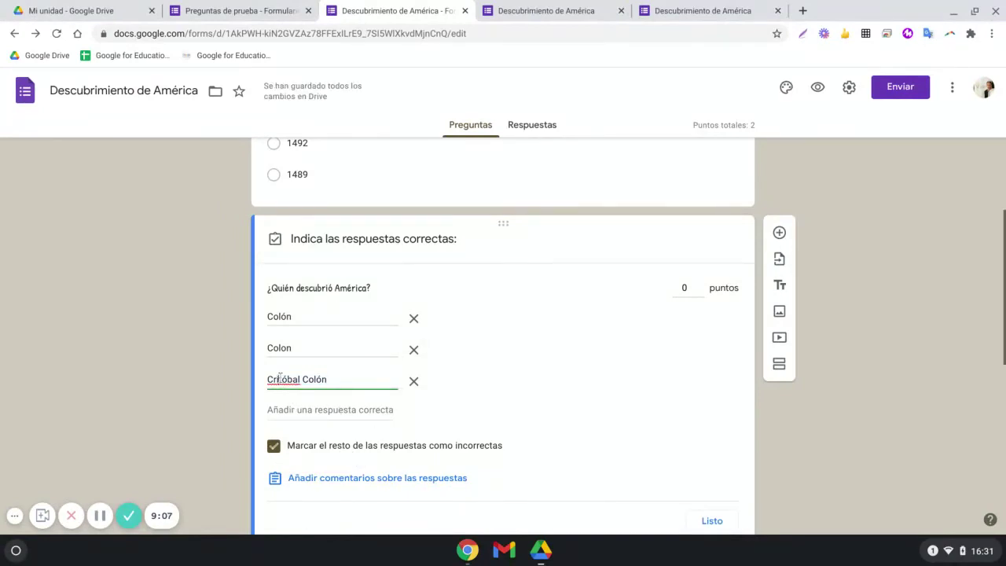
type("só")
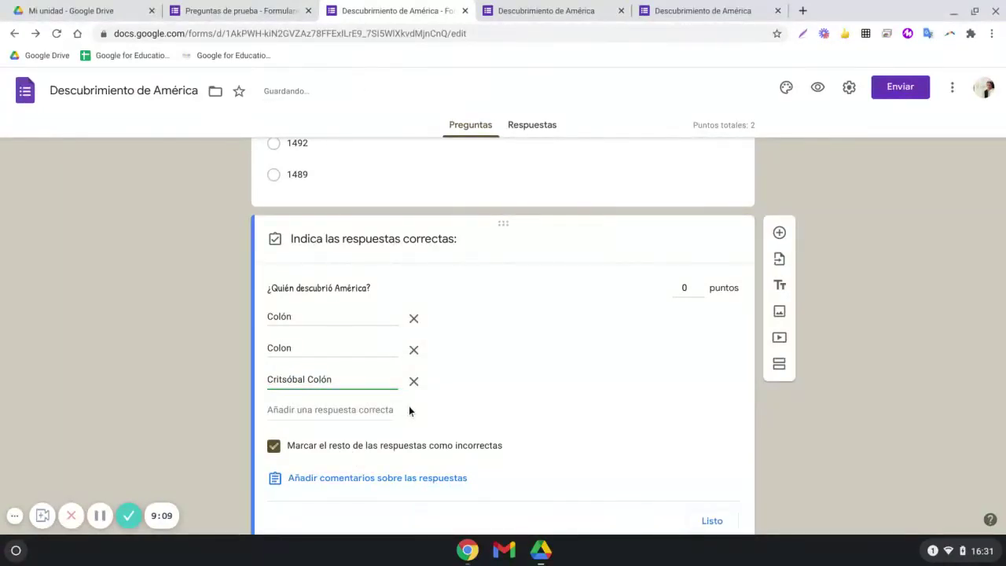
key("BackSpace")
key("Left")
type("s")
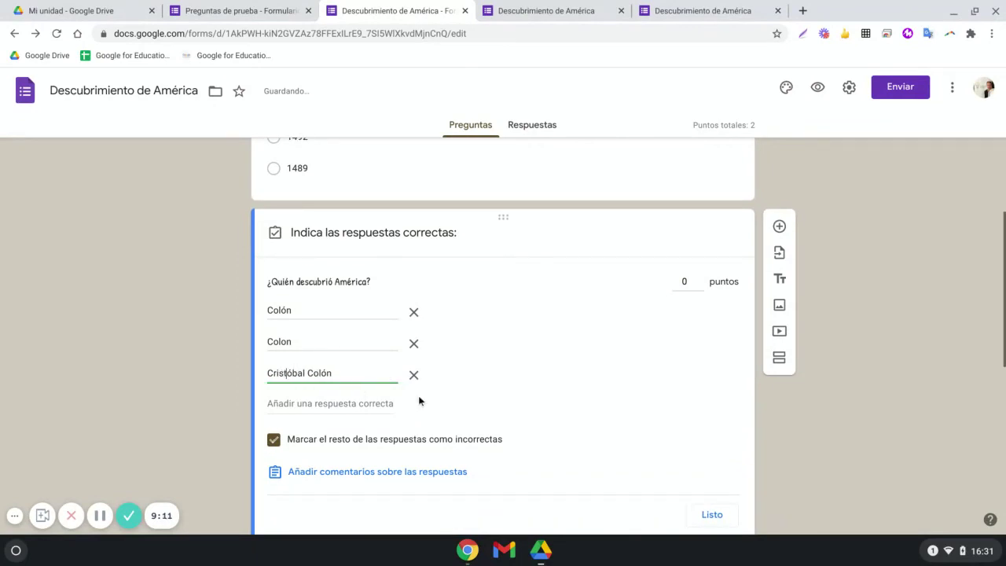
- Assign 1 point to "¿Quién descubrió América?" and finish its answer key
scroll(577, 409, "down", 3)
scroll(732, 311, "up", 3)
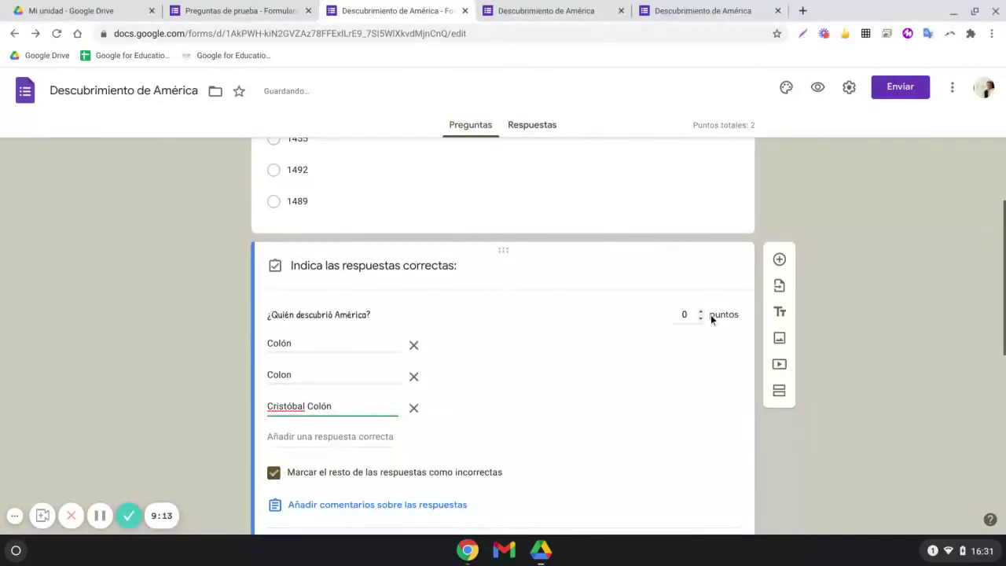
left_click(699, 312)
scroll(711, 444, "down", 3)
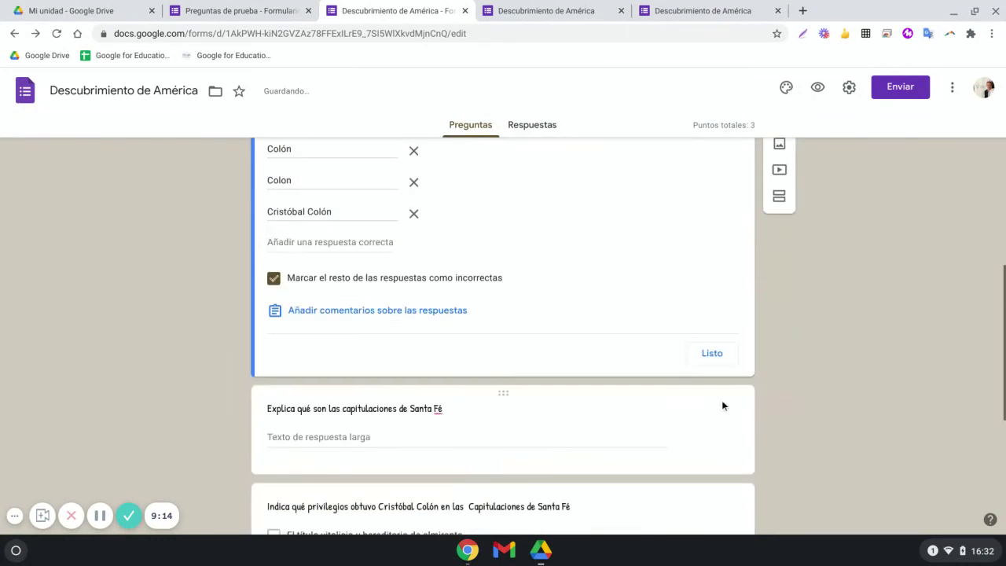
left_click(713, 355)
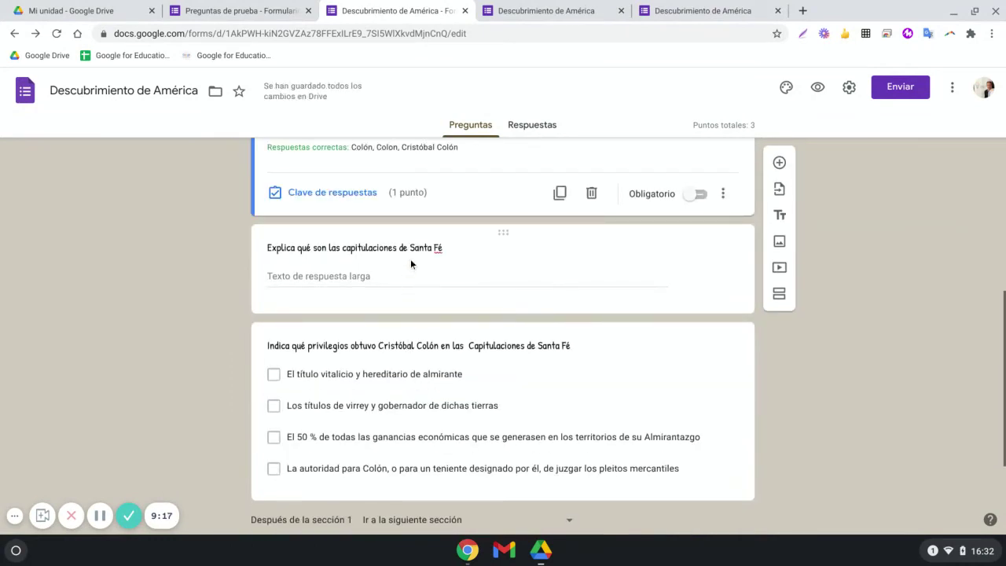
- Assign 3 points to the question "Explica qué son las capitulaciones de Santa Fé" and finish its answer key
left_click(410, 259)
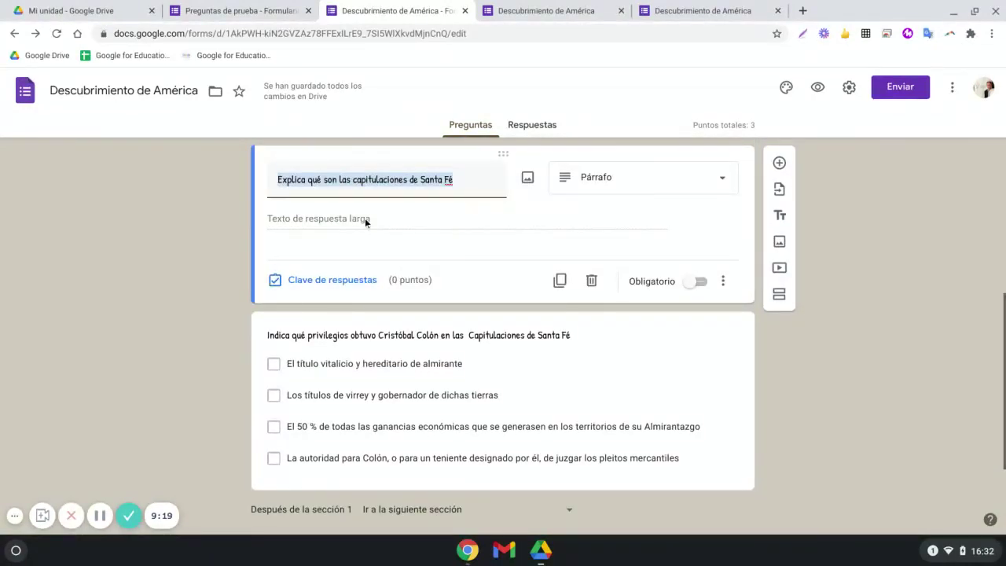
left_click(324, 280)
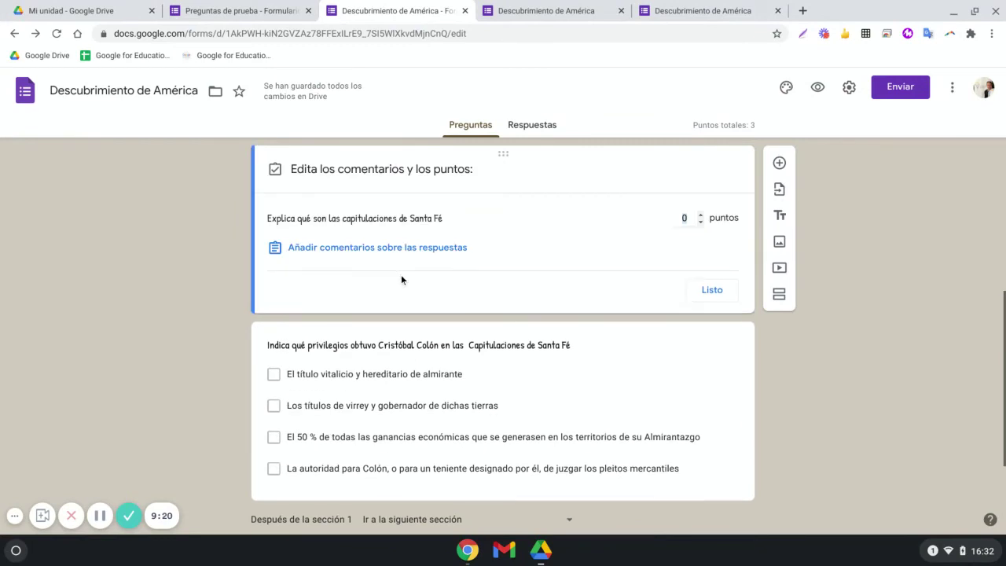
left_click(700, 216)
left_click(699, 216)
left_click(700, 216)
left_click(713, 290)
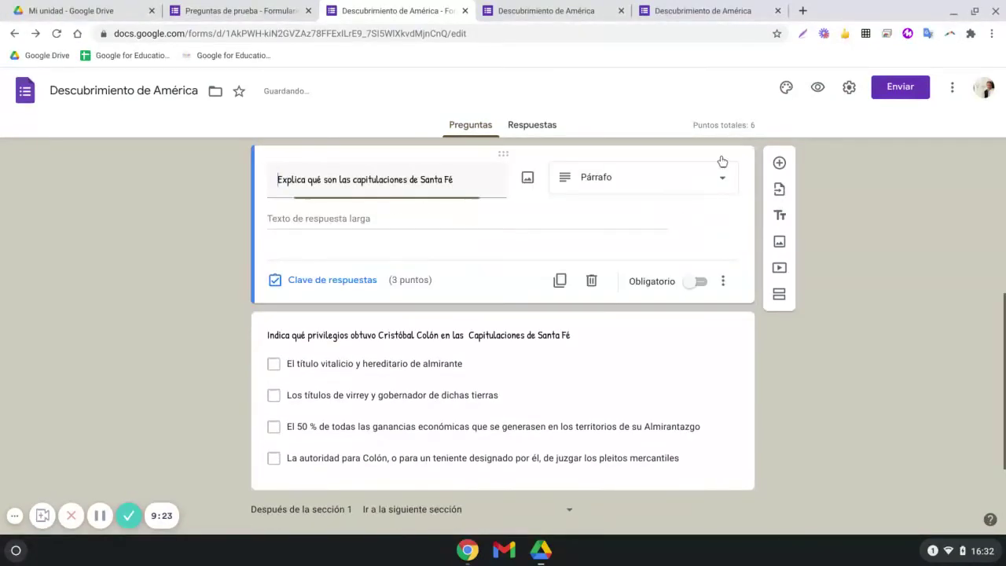
- Assign 4 points to the question on Colón's privileges, mark its first, second and fourth options as correct, and finish the answer key
left_click(498, 364)
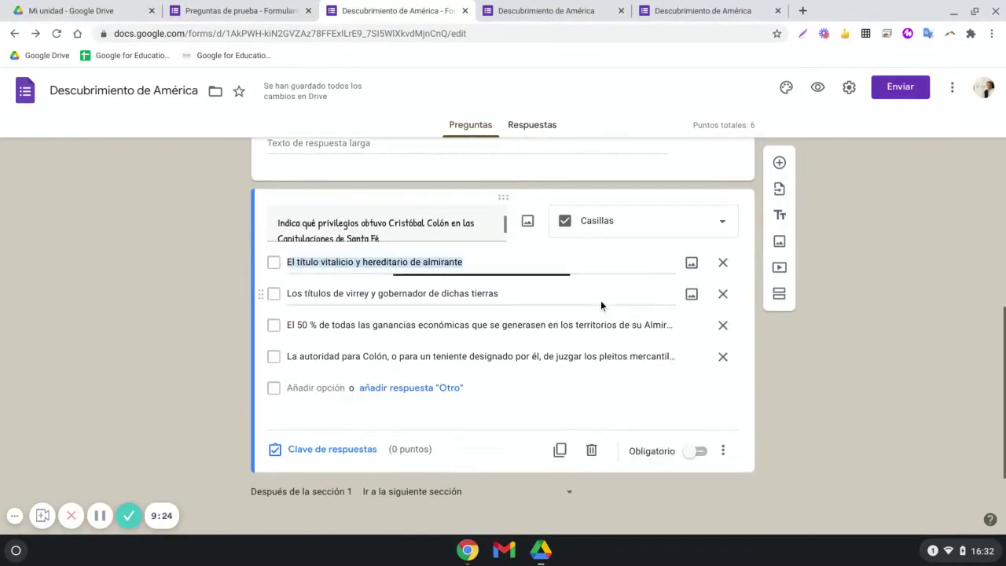
left_click(308, 450)
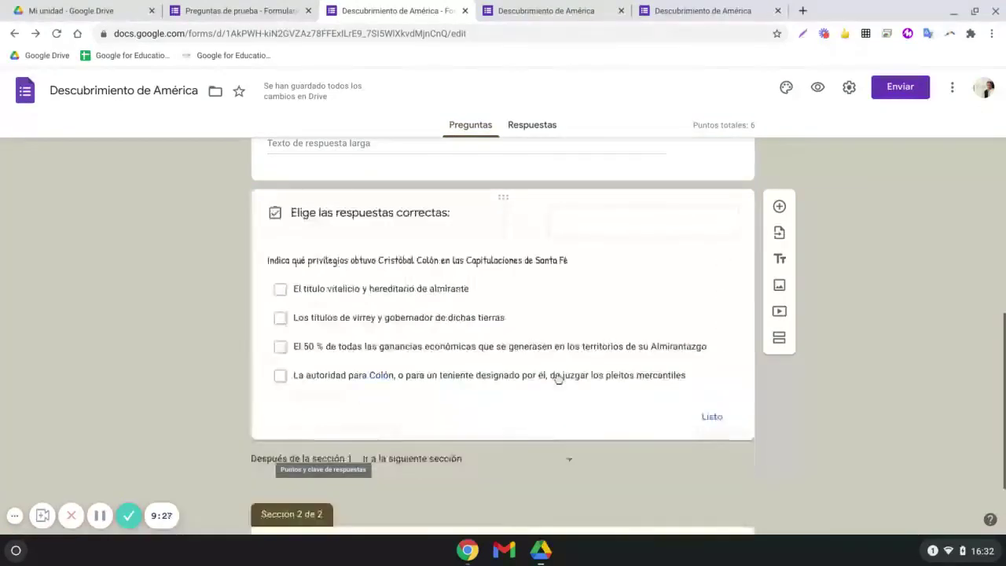
left_click(701, 259)
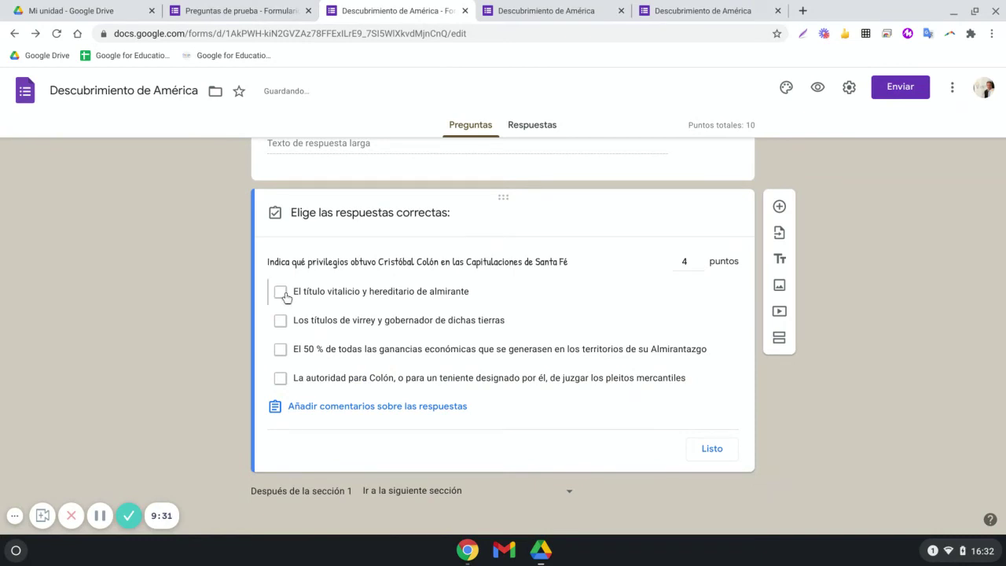
left_click(281, 293)
left_click(281, 320)
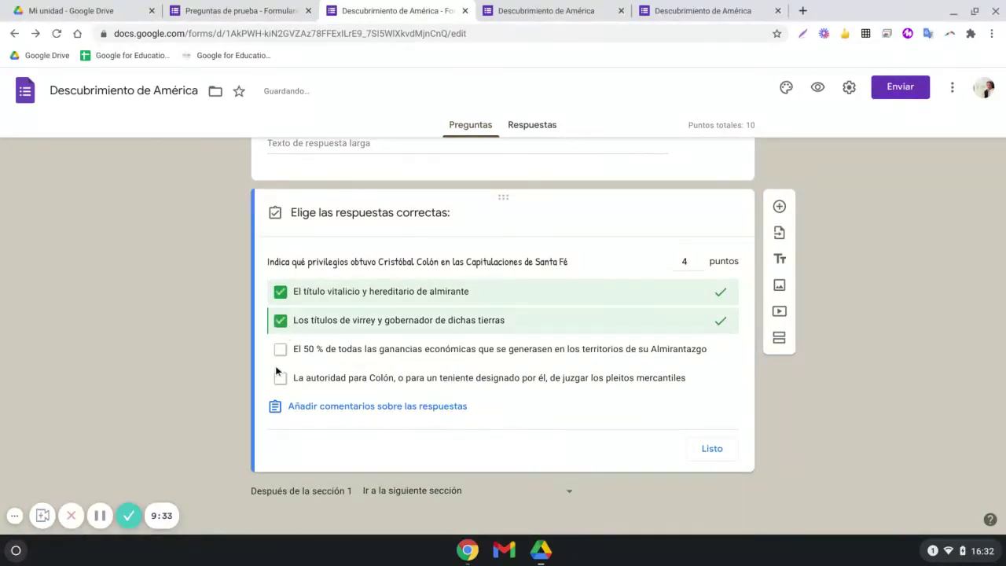
left_click(280, 378)
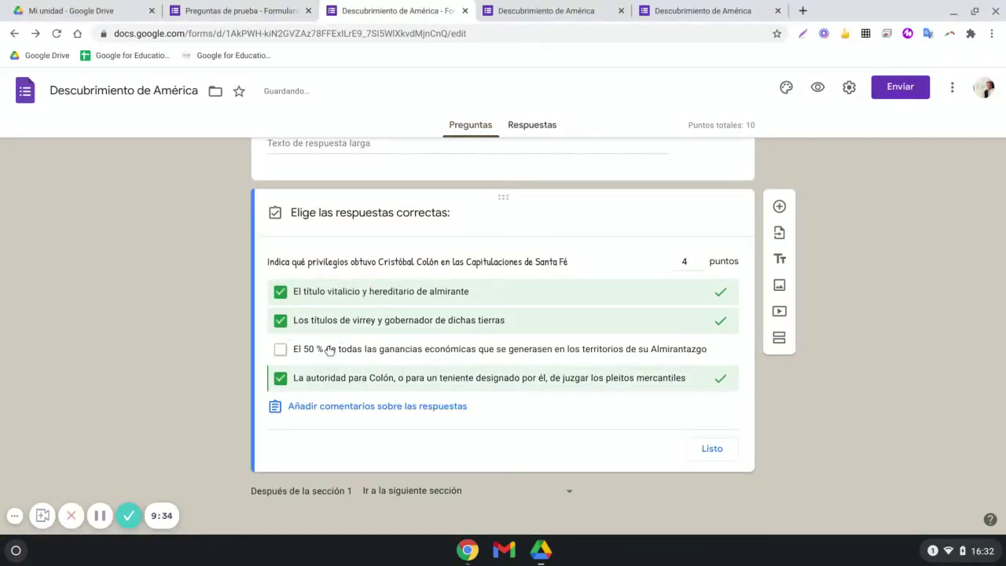
left_click(713, 449)
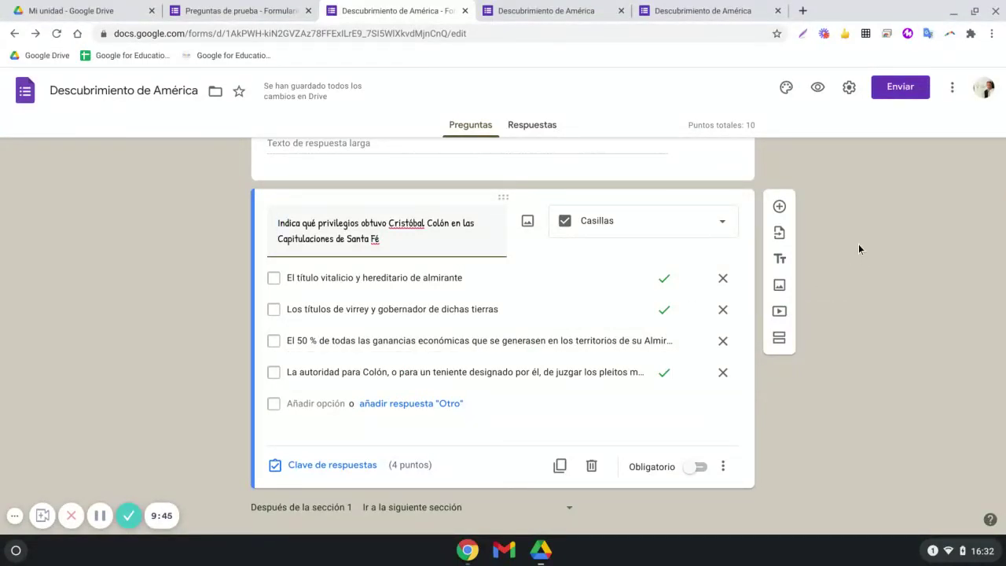
- Shorten the form's sharing link in the send options and copy the short URL
scroll(857, 209, "up", 10)
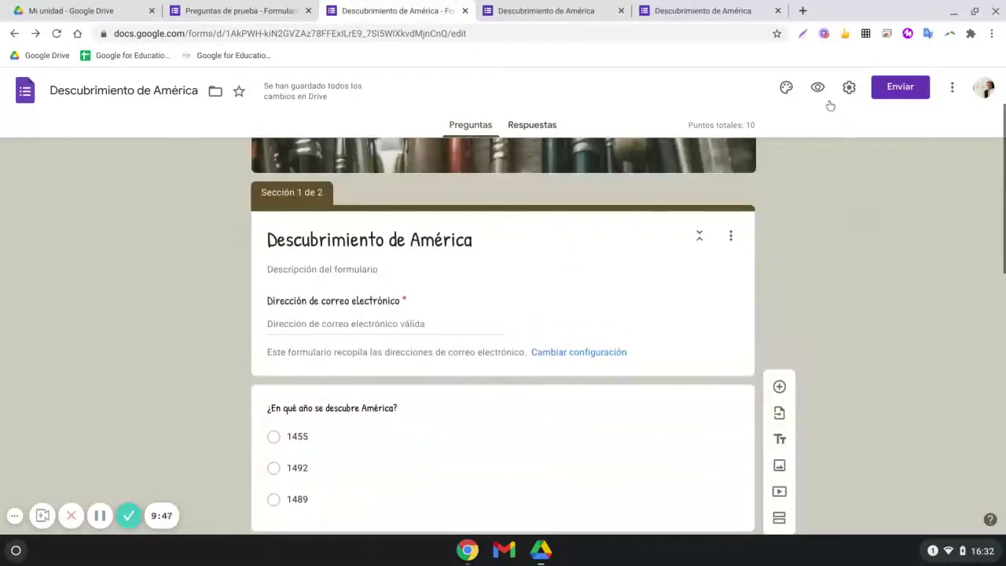
left_click(881, 97)
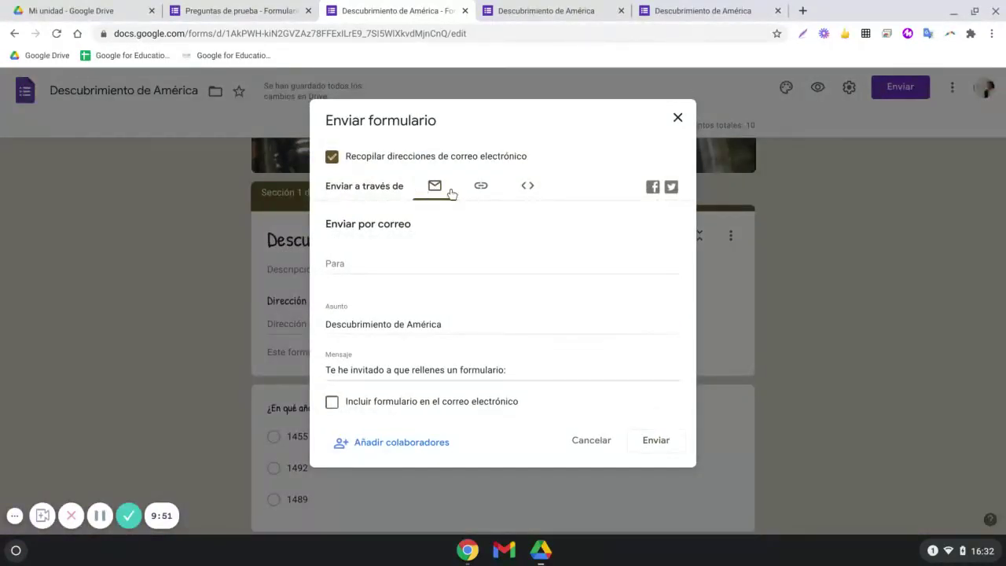
left_click(482, 192)
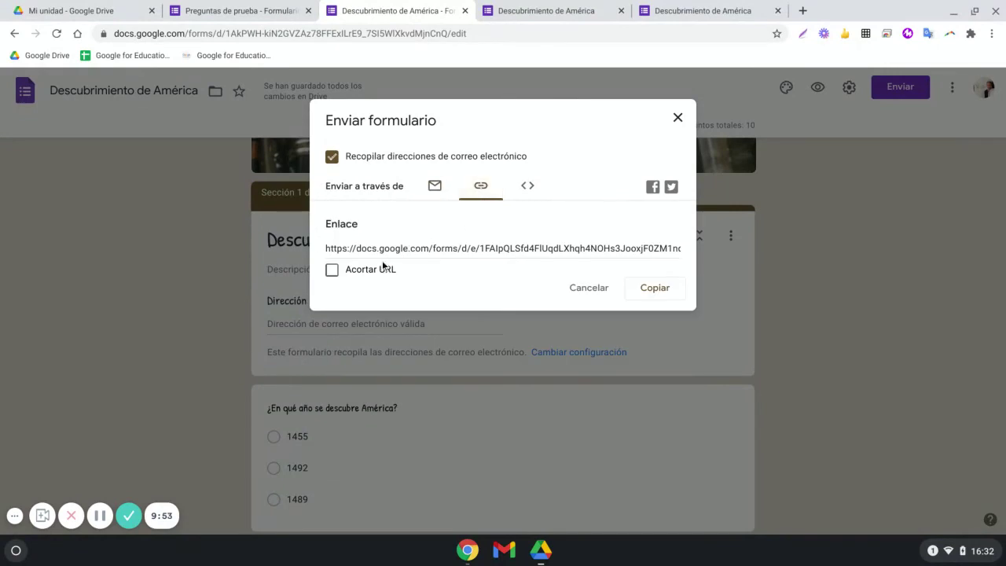
left_click(332, 270)
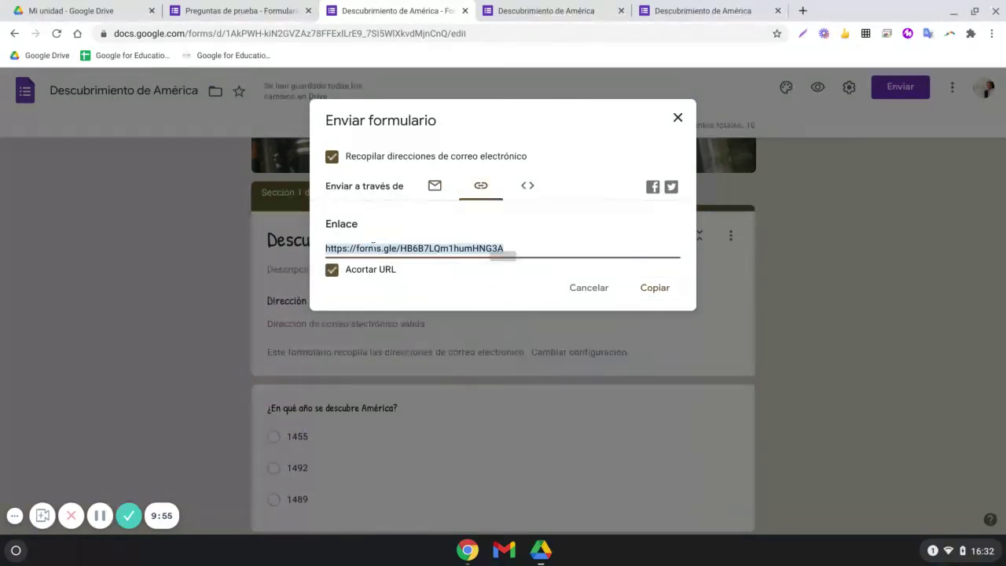
right_click(372, 247)
left_click(393, 260)
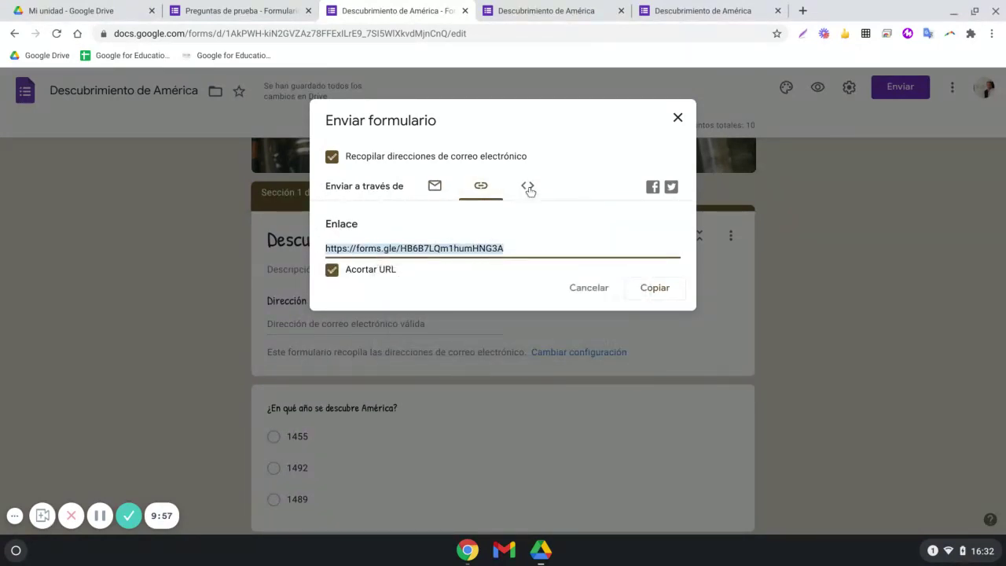
- Copy the HTML embed code of the form from the send options and close the dialog
left_click(528, 186)
left_click(446, 247)
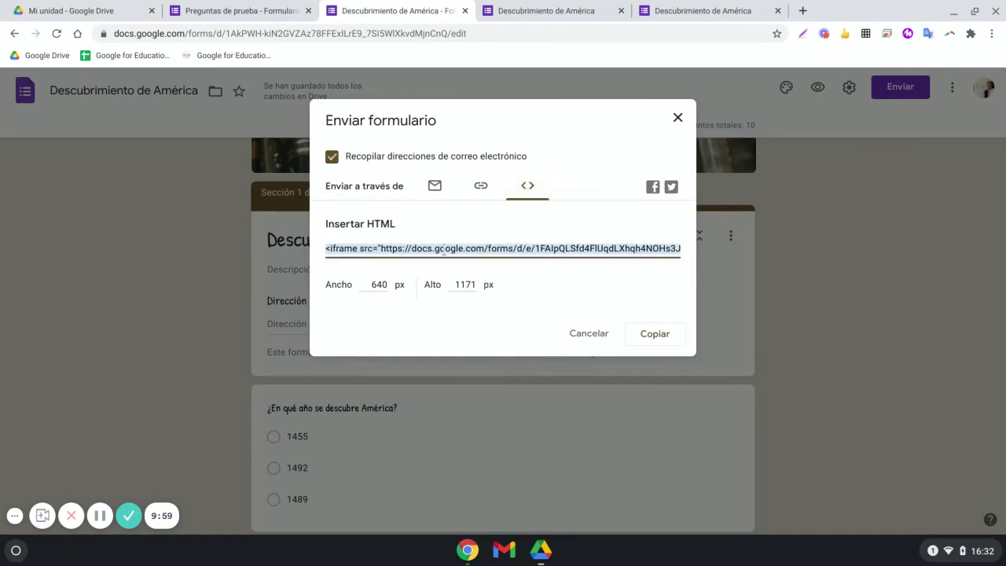
left_click(655, 337)
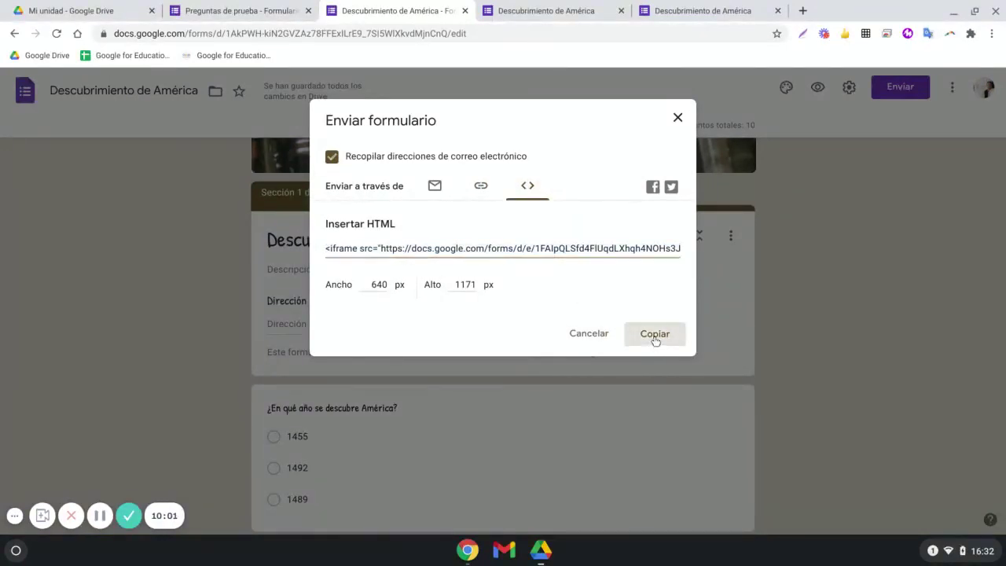
left_click(676, 118)
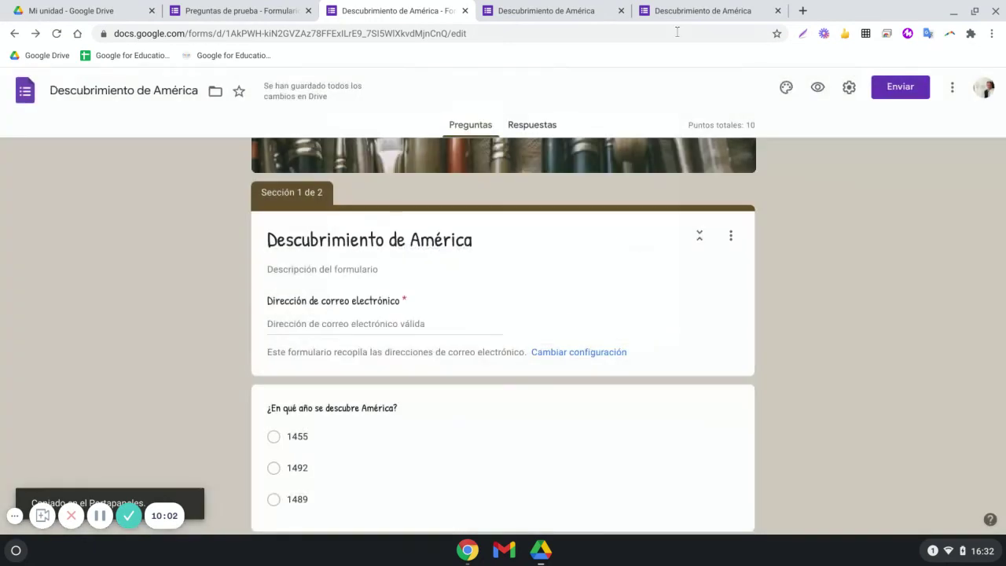
- Switch to the form "Preguntas de prueba" and examine the summary of its responses
left_click(661, 13)
left_click(580, 14)
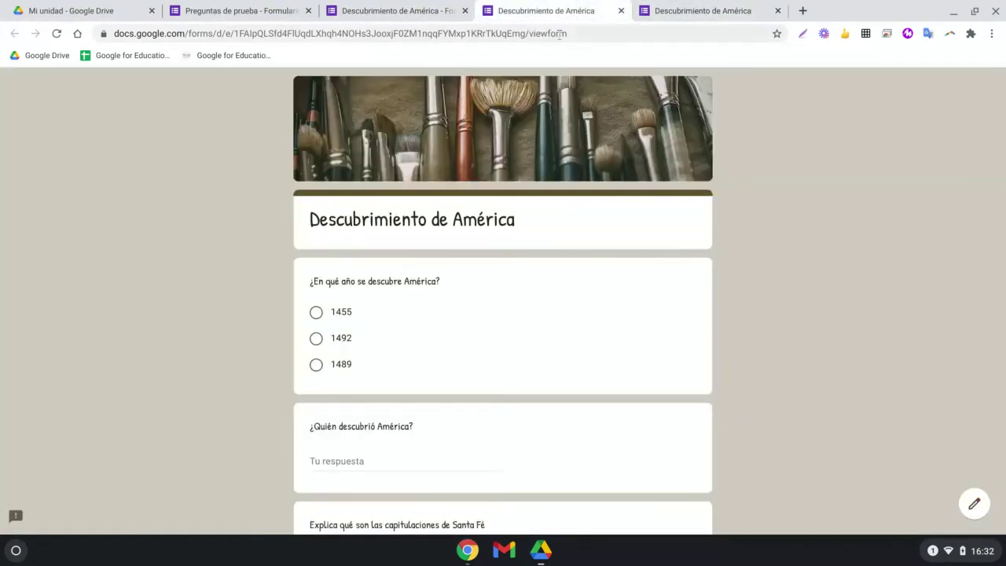
left_click(385, 11)
left_click(236, 14)
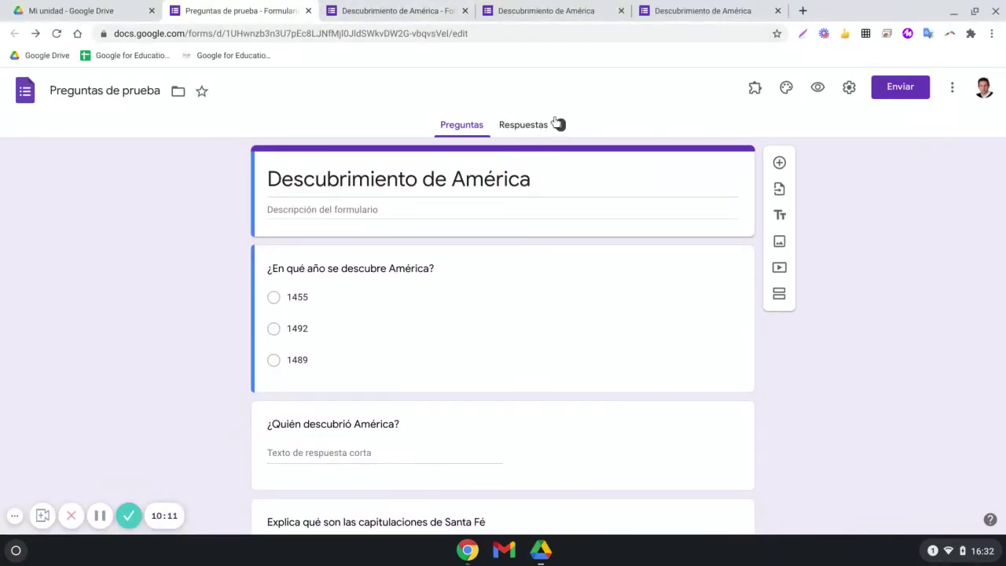
left_click(526, 128)
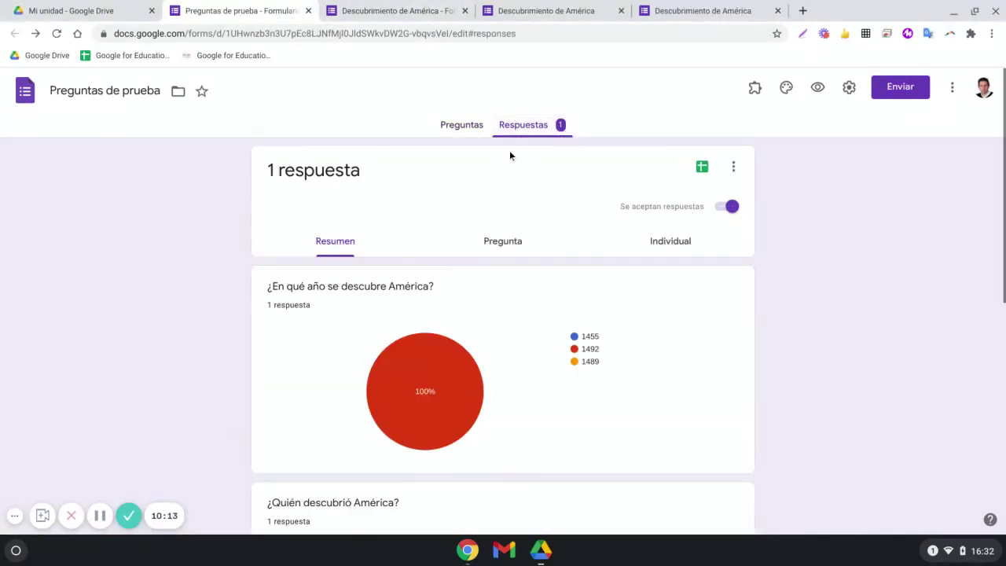
mouse_move(419, 373)
- Review the responses question by question, going through all four questions of the form
left_click(504, 239)
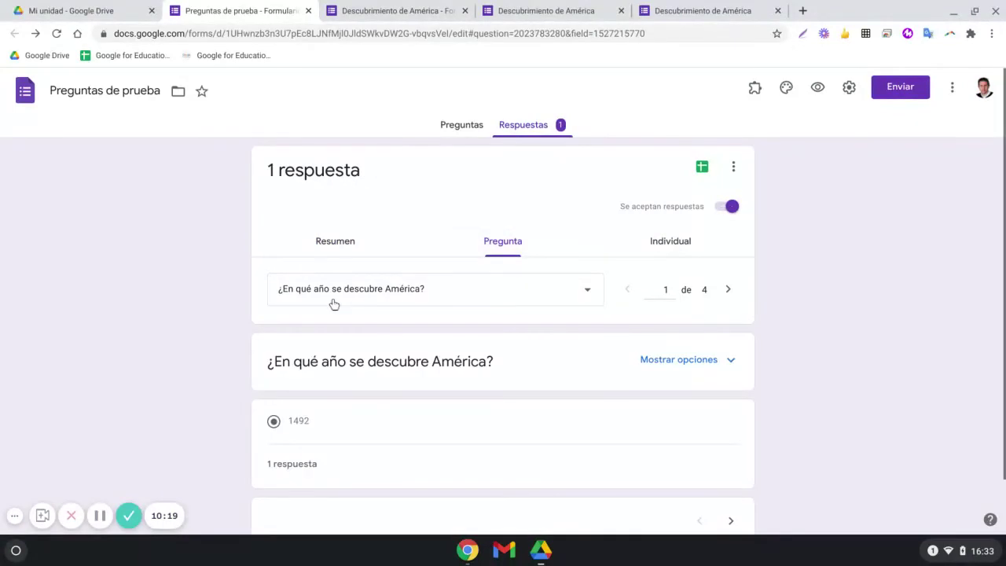
left_click(404, 294)
left_click(384, 321)
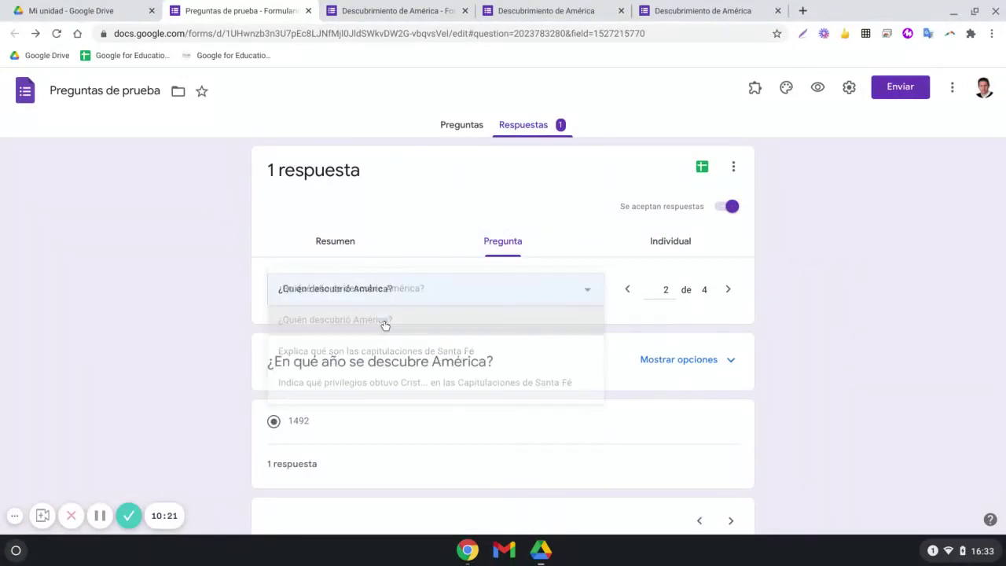
left_click(417, 293)
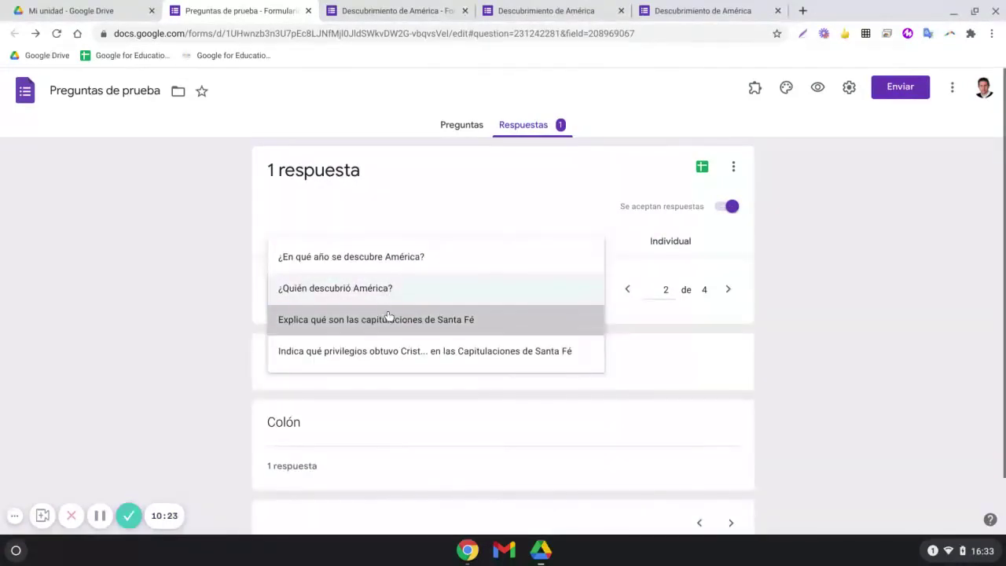
left_click(388, 317)
scroll(593, 376, "down", 1)
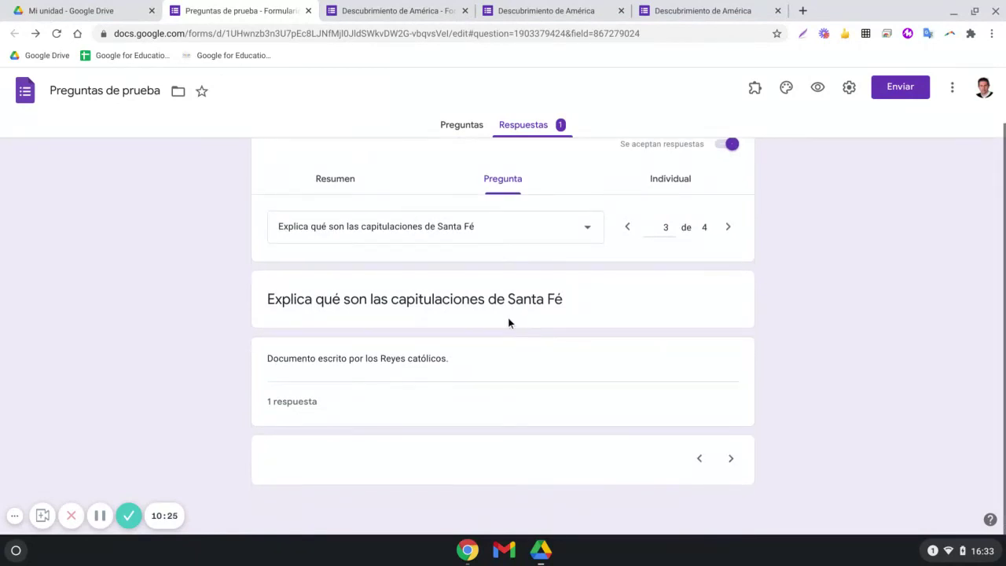
scroll(503, 311, "up", 1)
left_click(495, 288)
left_click(475, 317)
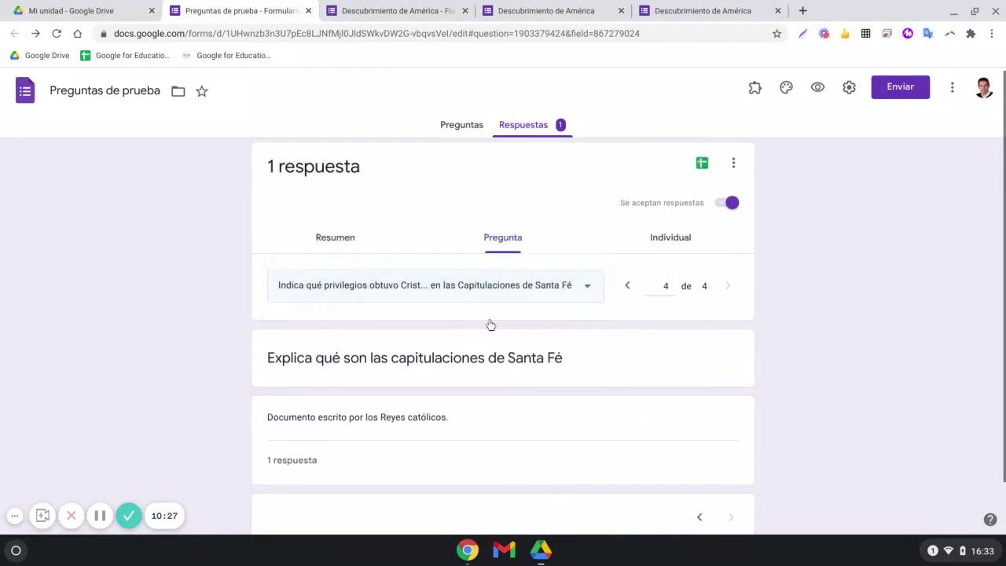
scroll(582, 384, "down", 2)
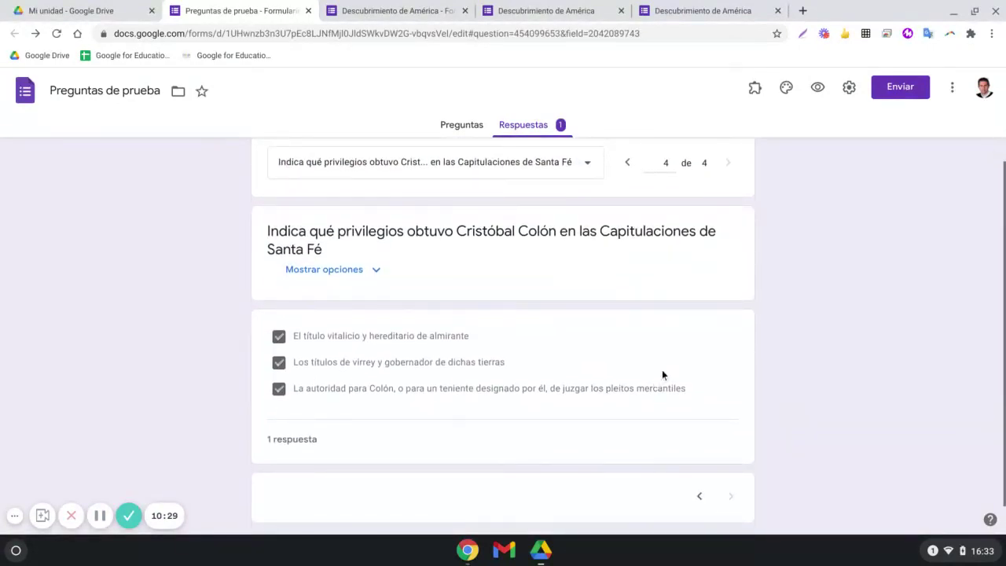
scroll(662, 375, "up", 2)
- Examine the individual response submitted to the form from beginning to end
left_click(654, 247)
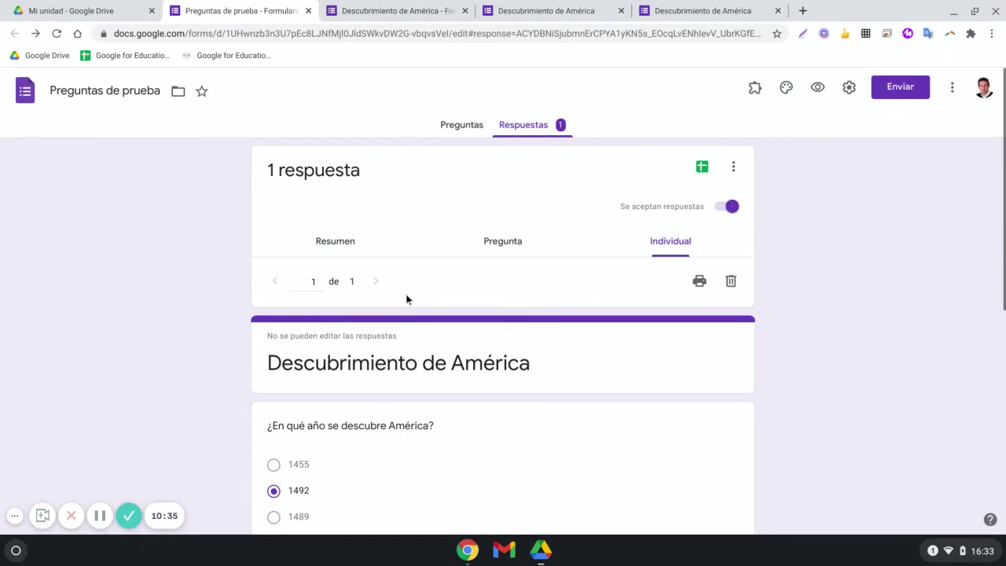
scroll(332, 415, "down", 4)
scroll(337, 423, "up", 4)
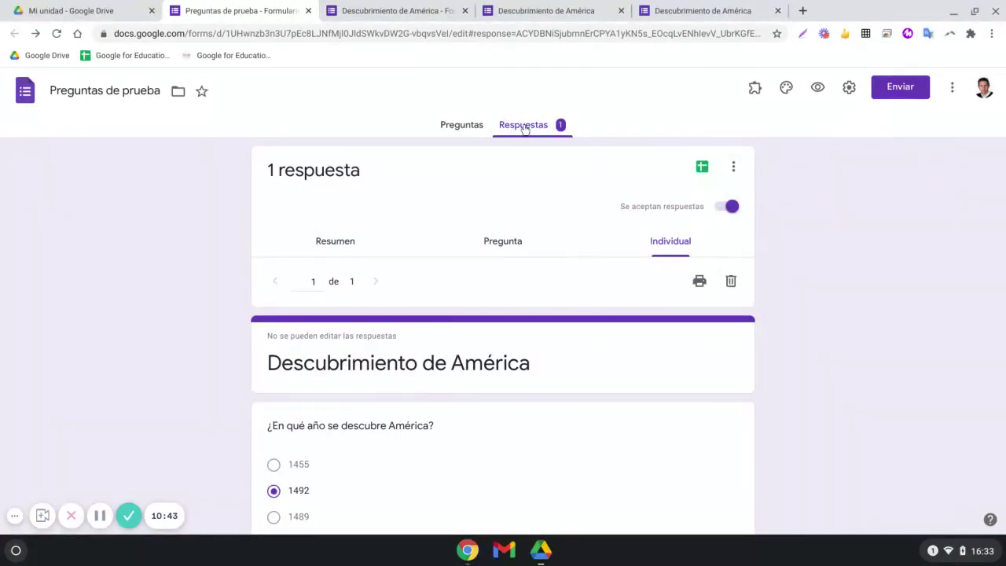
- Stop accepting responses to "Preguntas de prueba" and look through the additional response management options
left_click(728, 209)
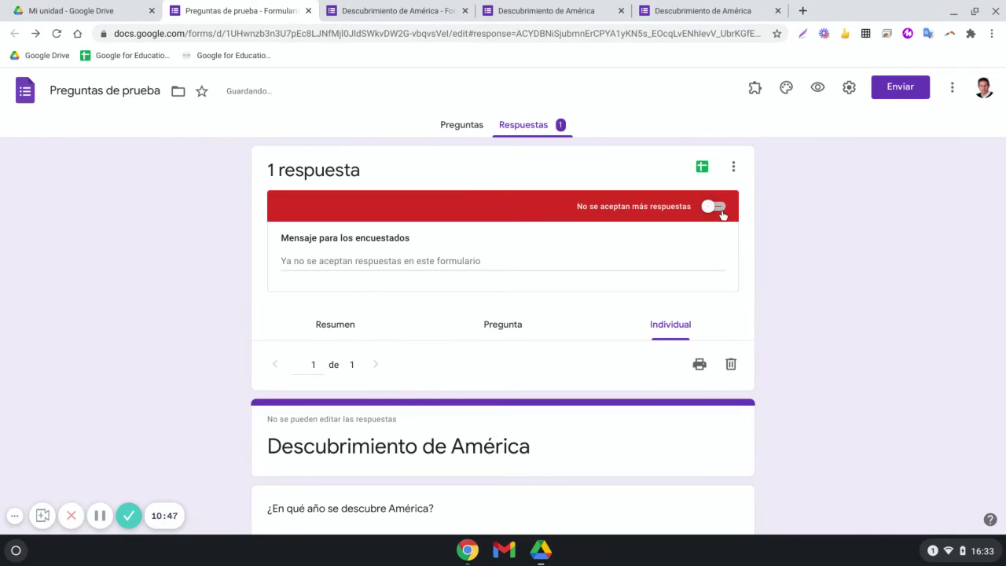
left_click(736, 167)
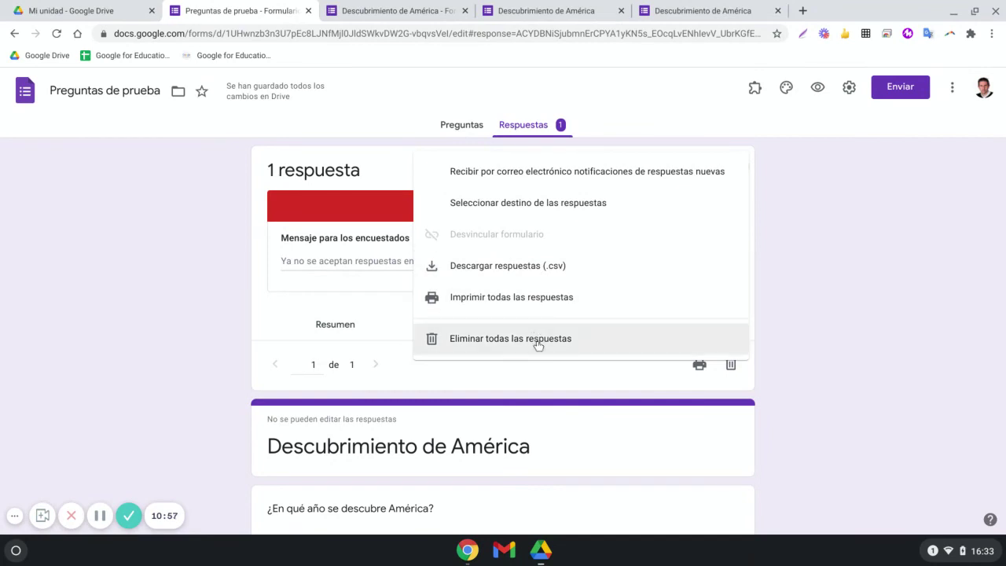
left_click(786, 292)
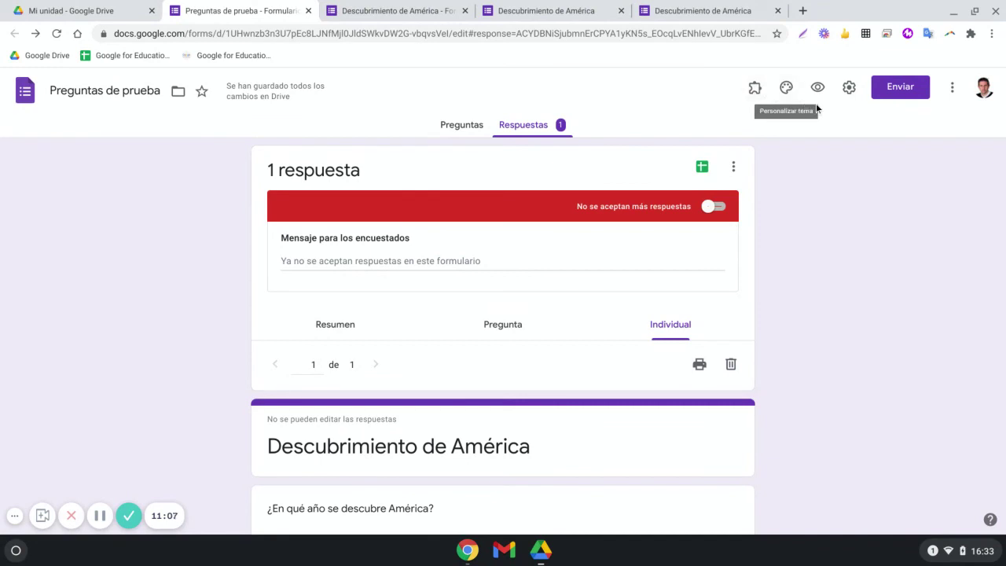
- Return to the "Descubrimiento de América" form editor and check its print preview without saving or printing
left_click(421, 16)
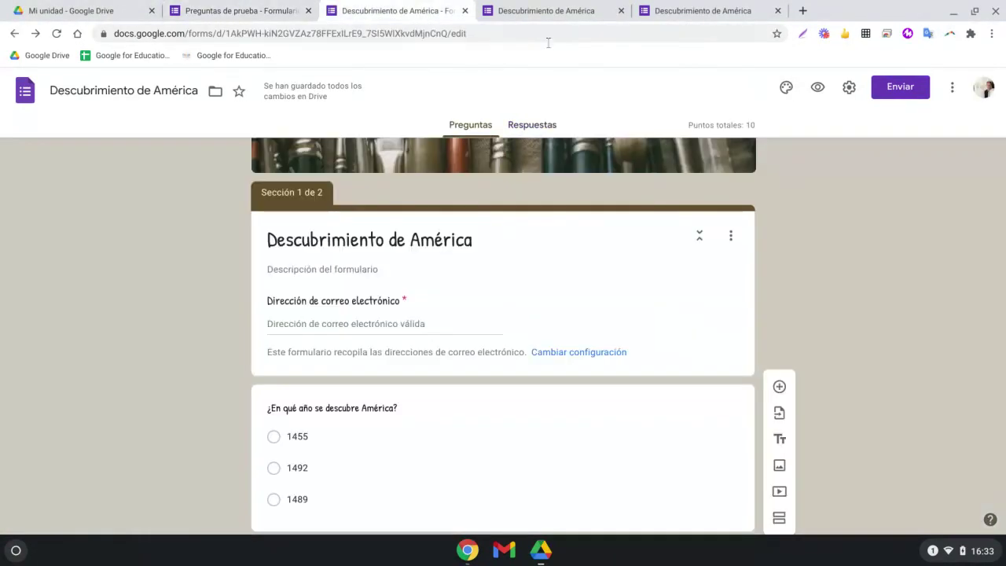
left_click(953, 88)
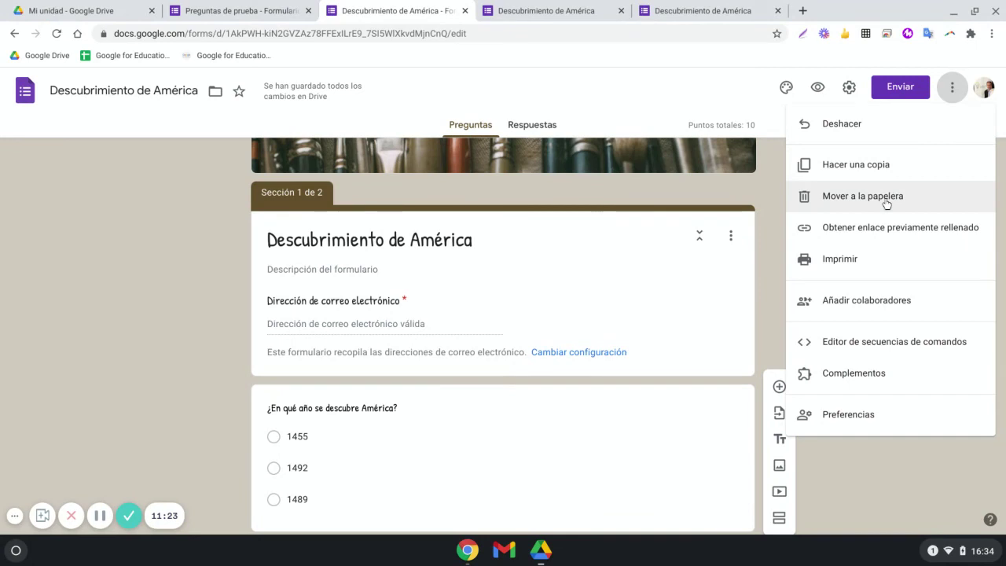
left_click(860, 260)
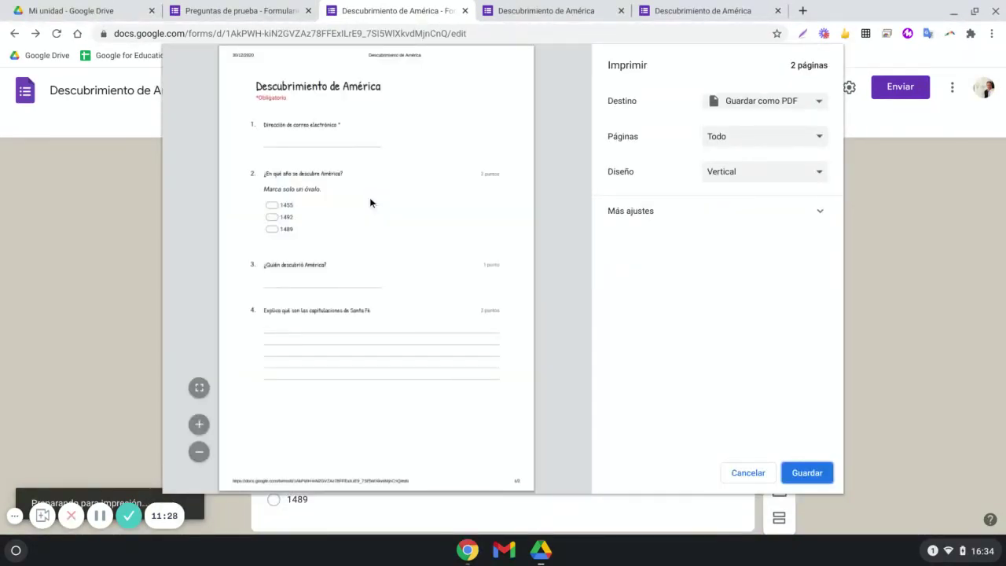
left_click(764, 476)
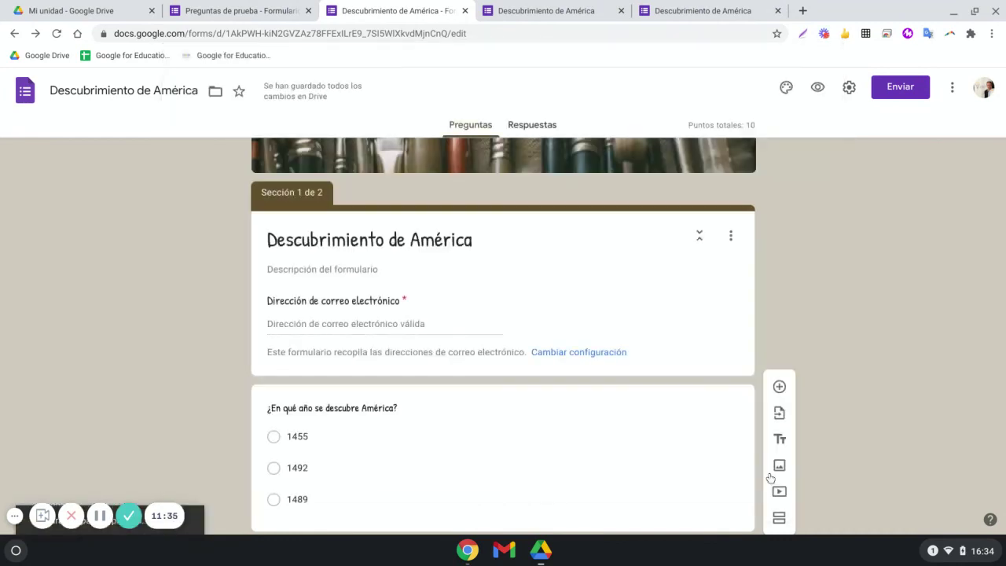
- Add the pedagogical director's account as an Editor collaborator on "Descubrimiento de América", with user notification enabled, and send the invitation
left_click(954, 93)
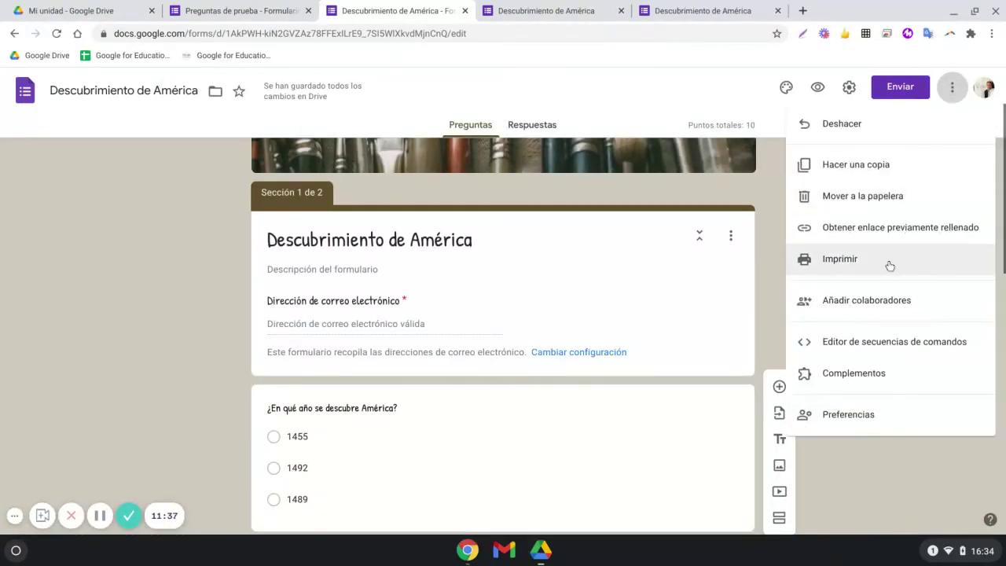
left_click(865, 300)
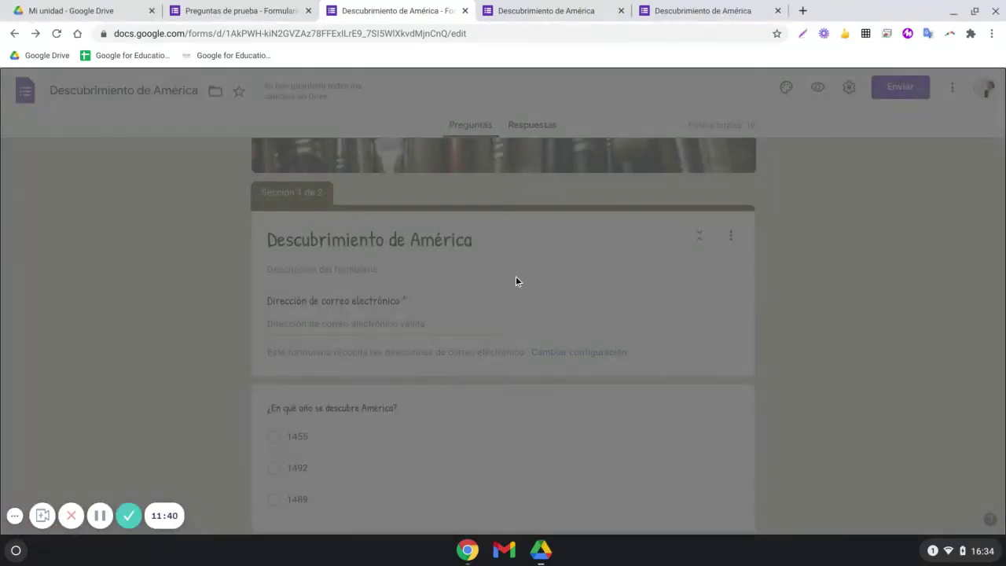
left_click(464, 247)
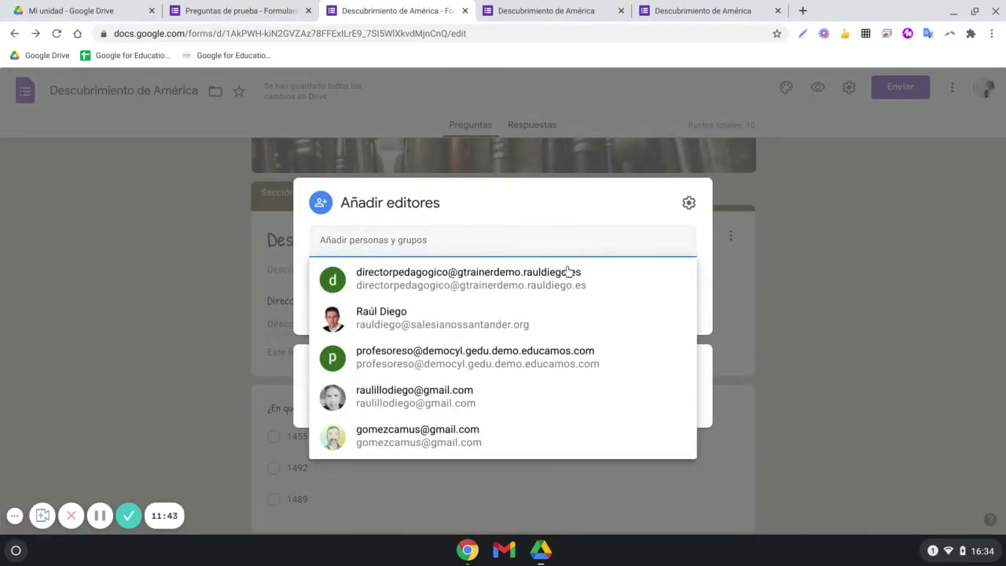
left_click(611, 277)
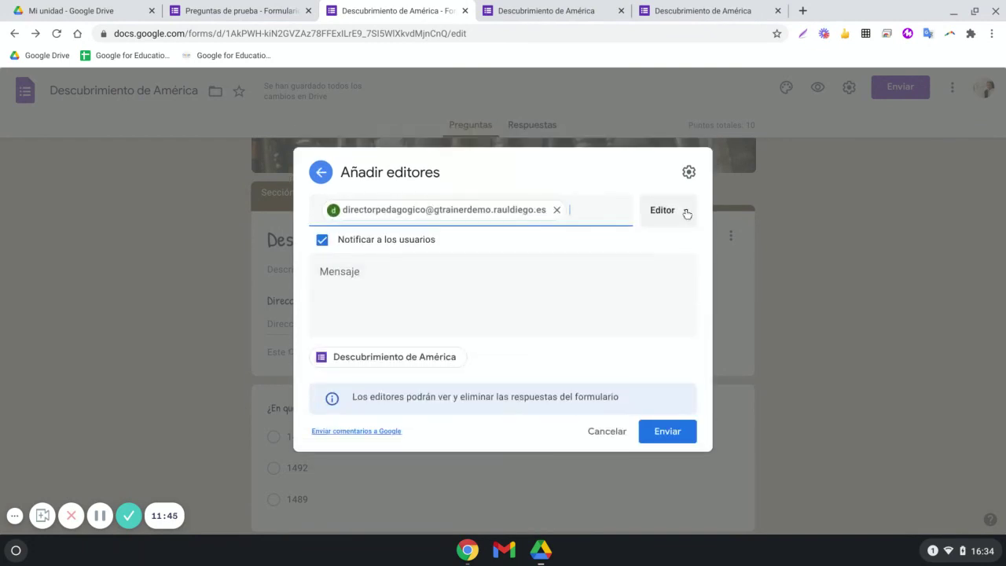
left_click(684, 214)
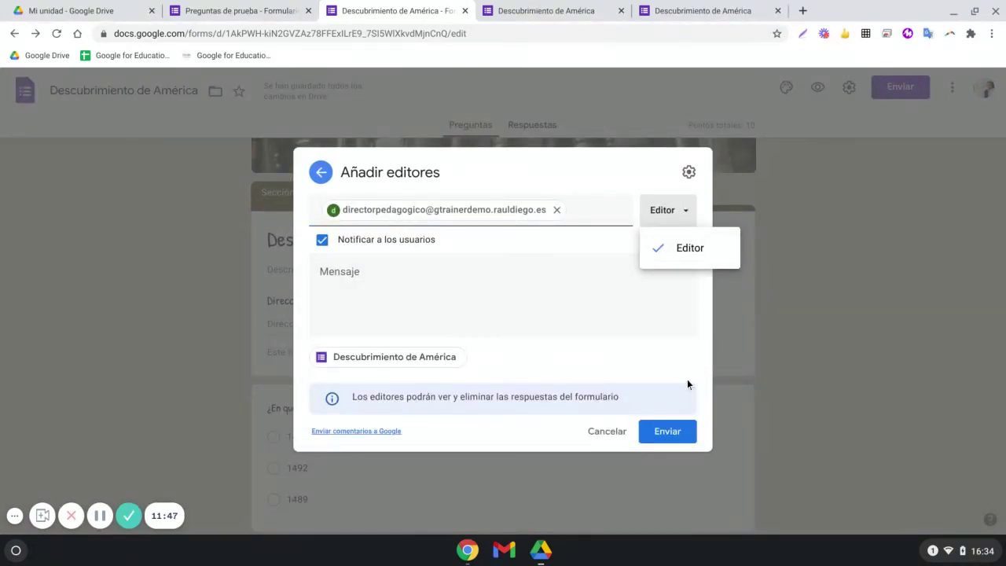
left_click(672, 431)
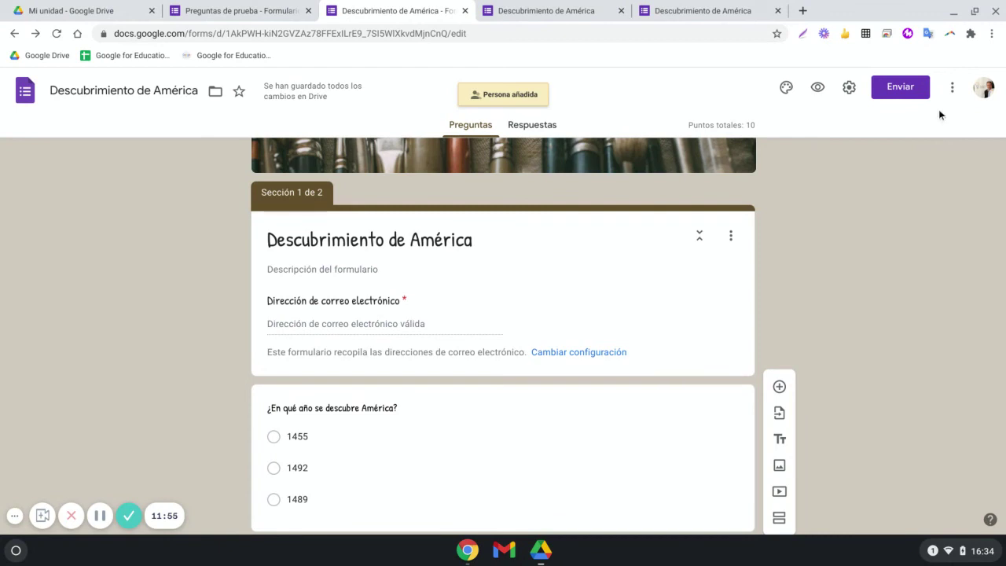
- Look through the default settings for new forms and questions, including e-mail collection and default quiz points, and leave without saving
left_click(953, 87)
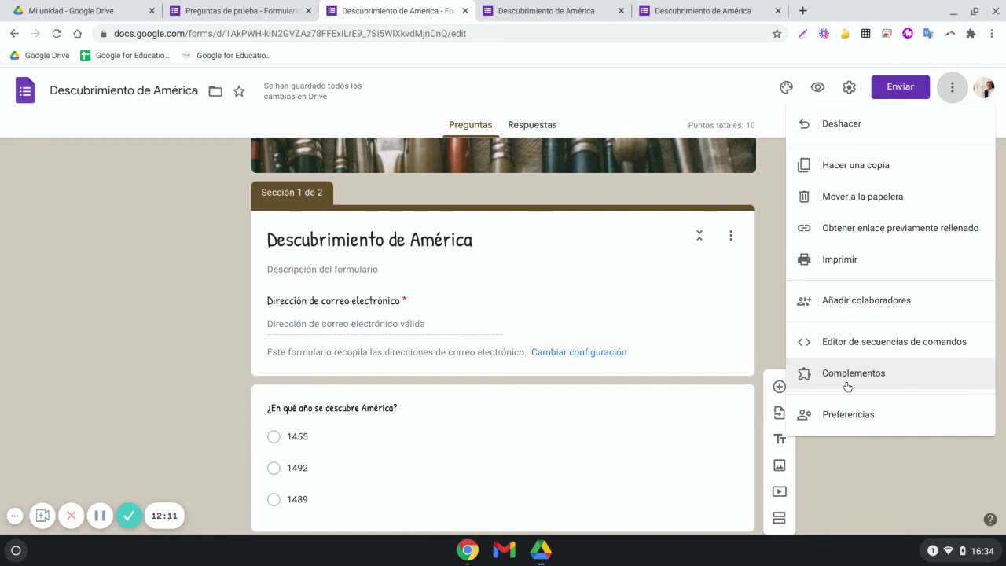
left_click(838, 414)
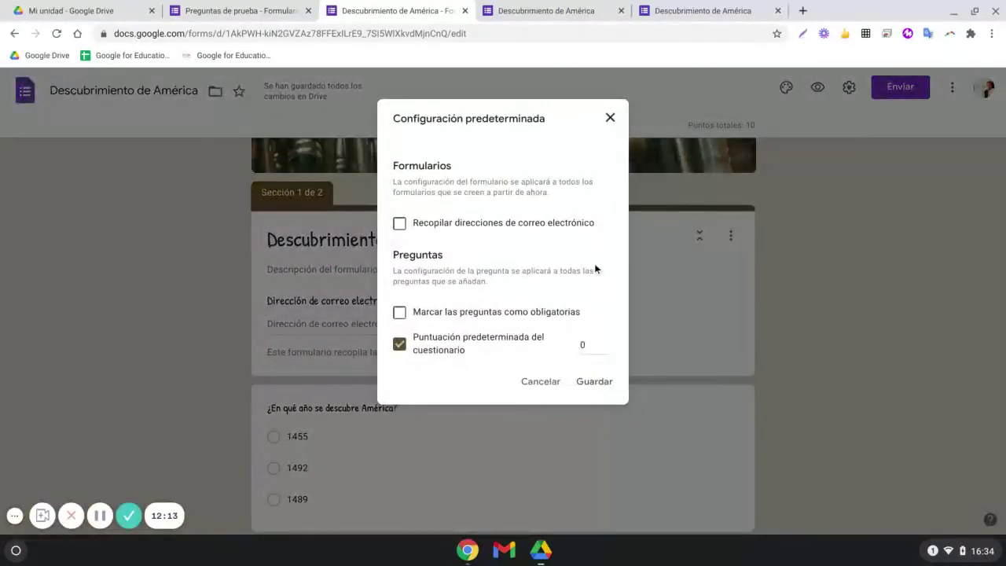
left_click(605, 344)
left_click(478, 227)
left_click(485, 228)
left_click(541, 382)
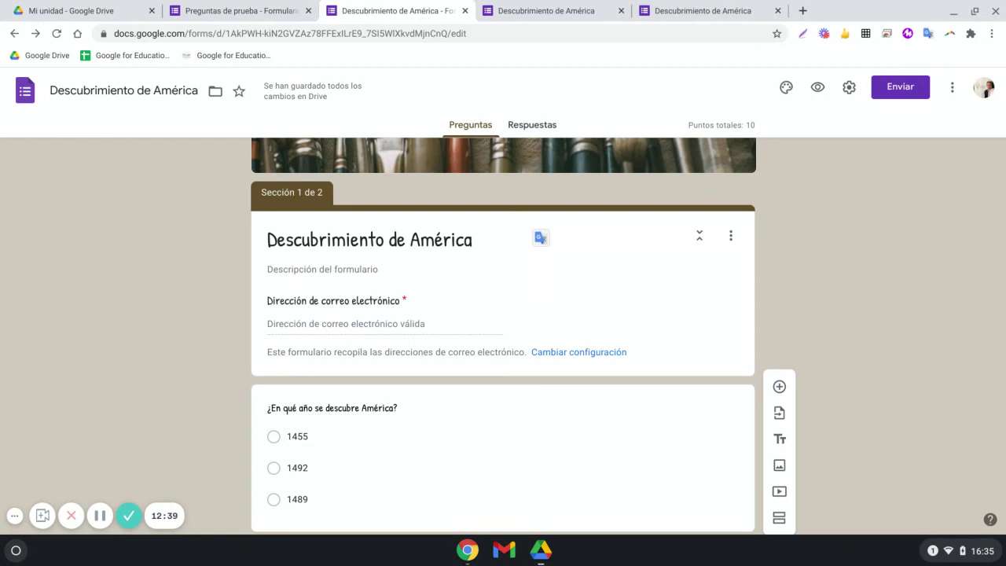
- Check the responses of "Descubrimiento de América", and return to "Preguntas de prueba" to examine its response summary
left_click(543, 127)
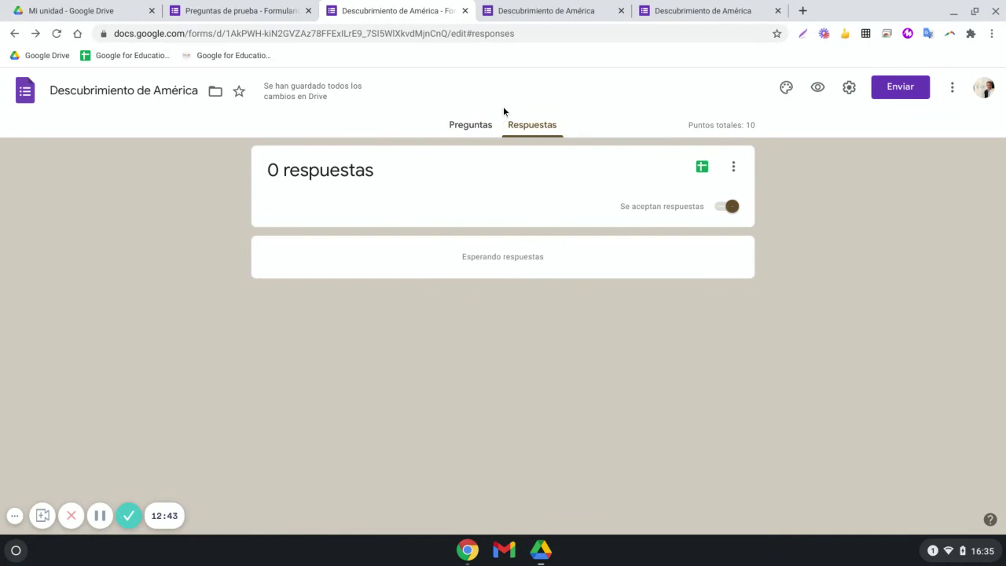
left_click(555, 12)
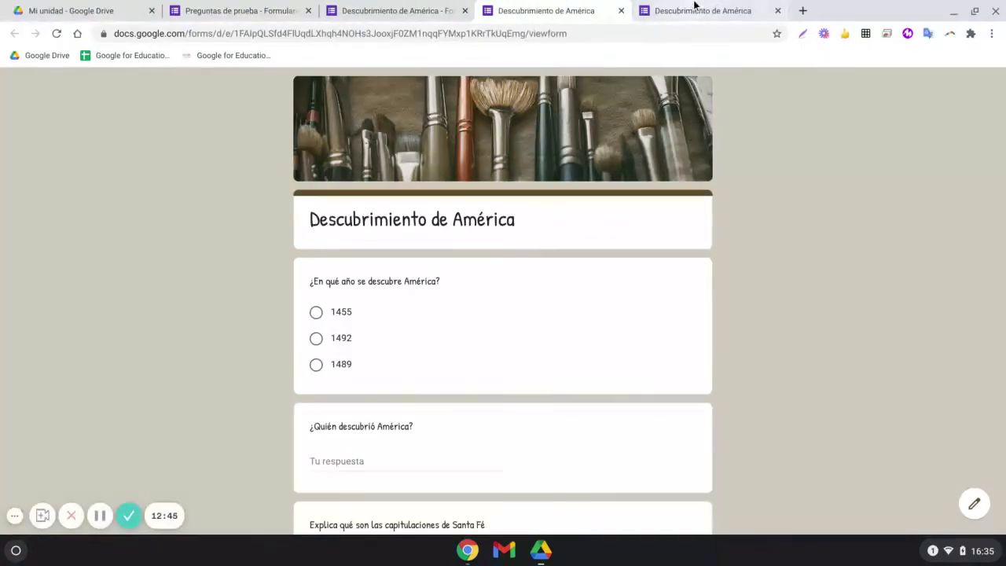
left_click(260, 11)
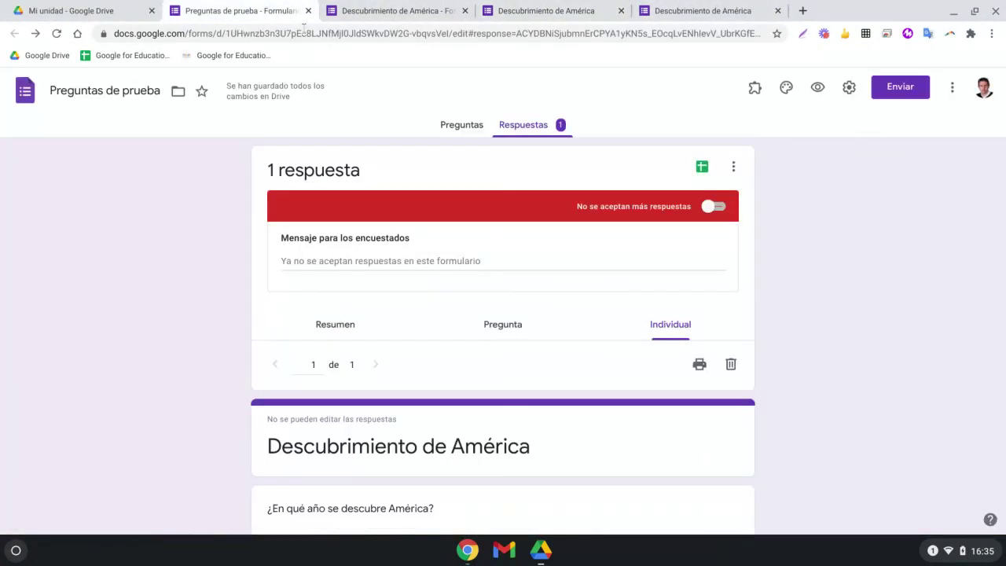
left_click(337, 334)
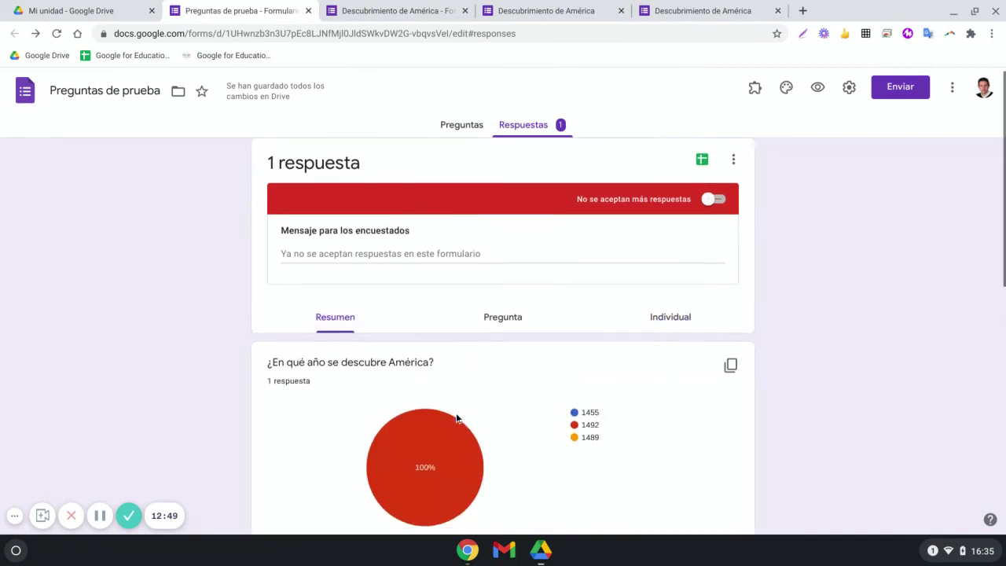
scroll(459, 419, "down", 5)
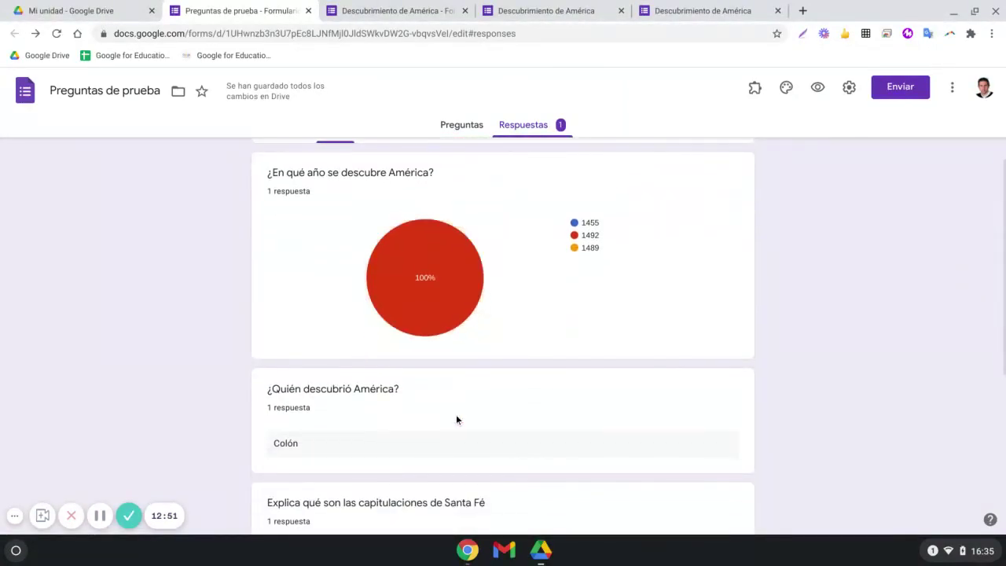
scroll(458, 417, "up", 5)
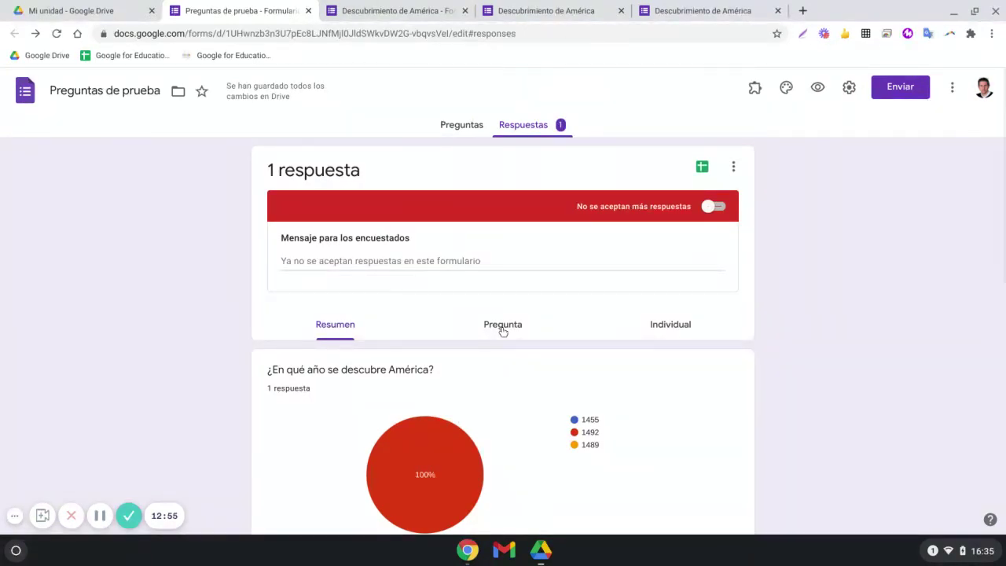
- Review the answers to "¿Quién descubrió América?" in the per-question view, and switch to the individual response
left_click(502, 326)
left_click(470, 379)
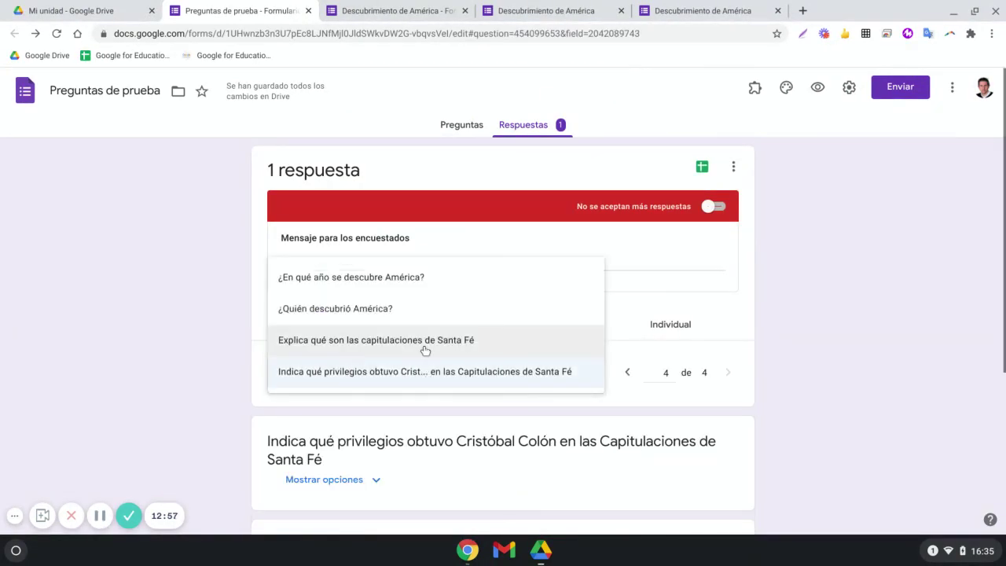
left_click(414, 311)
scroll(562, 417, "down", 2)
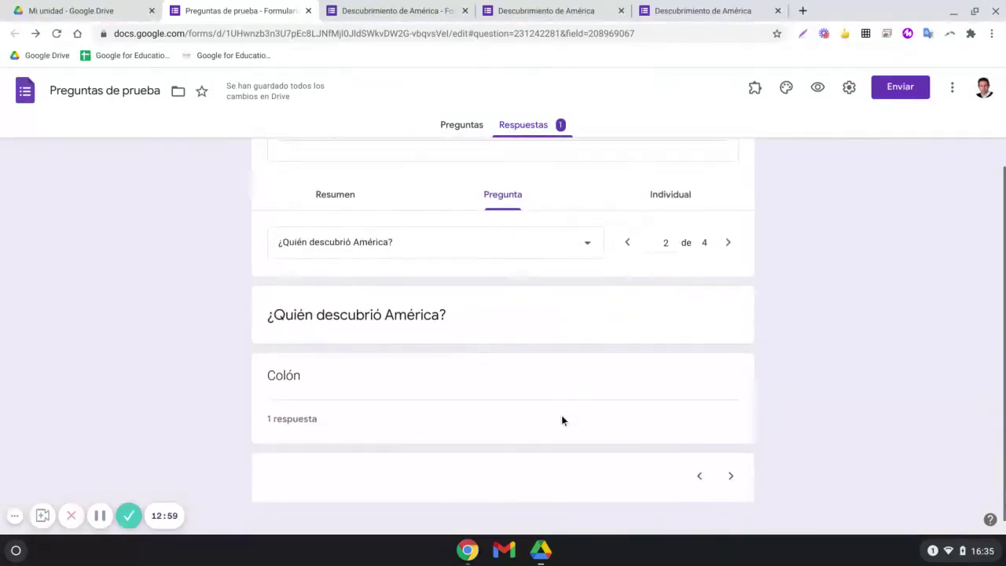
scroll(578, 361, "up", 2)
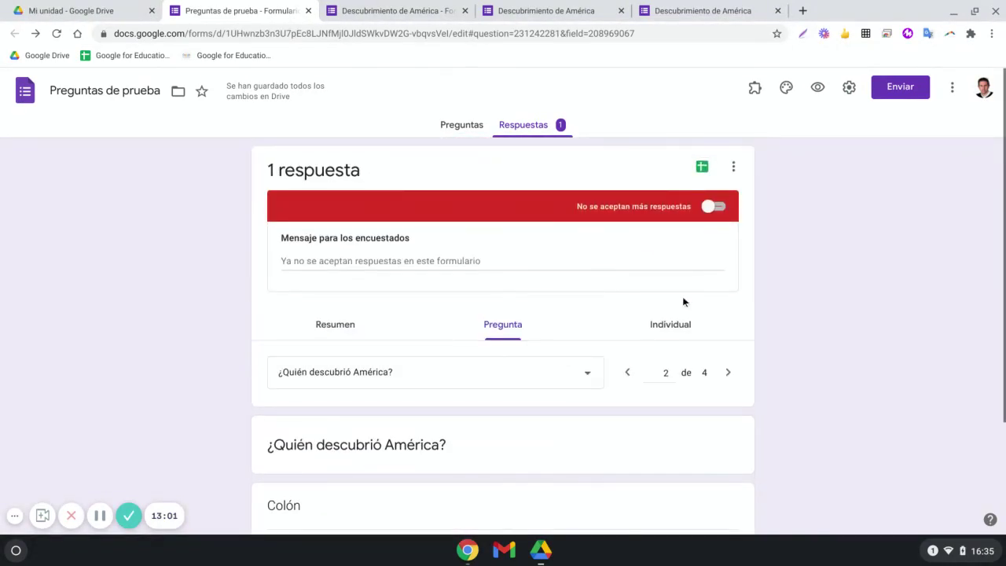
left_click(690, 329)
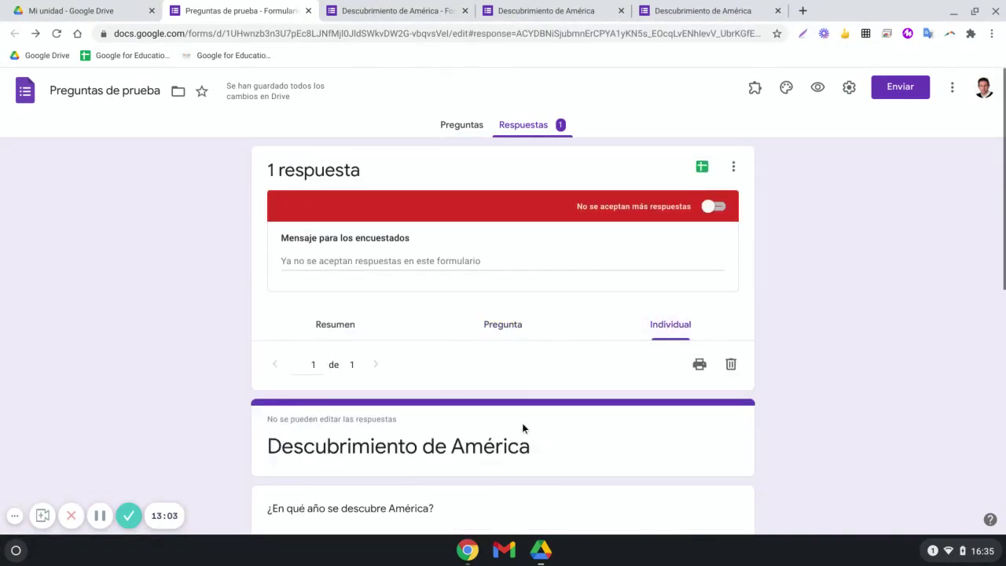